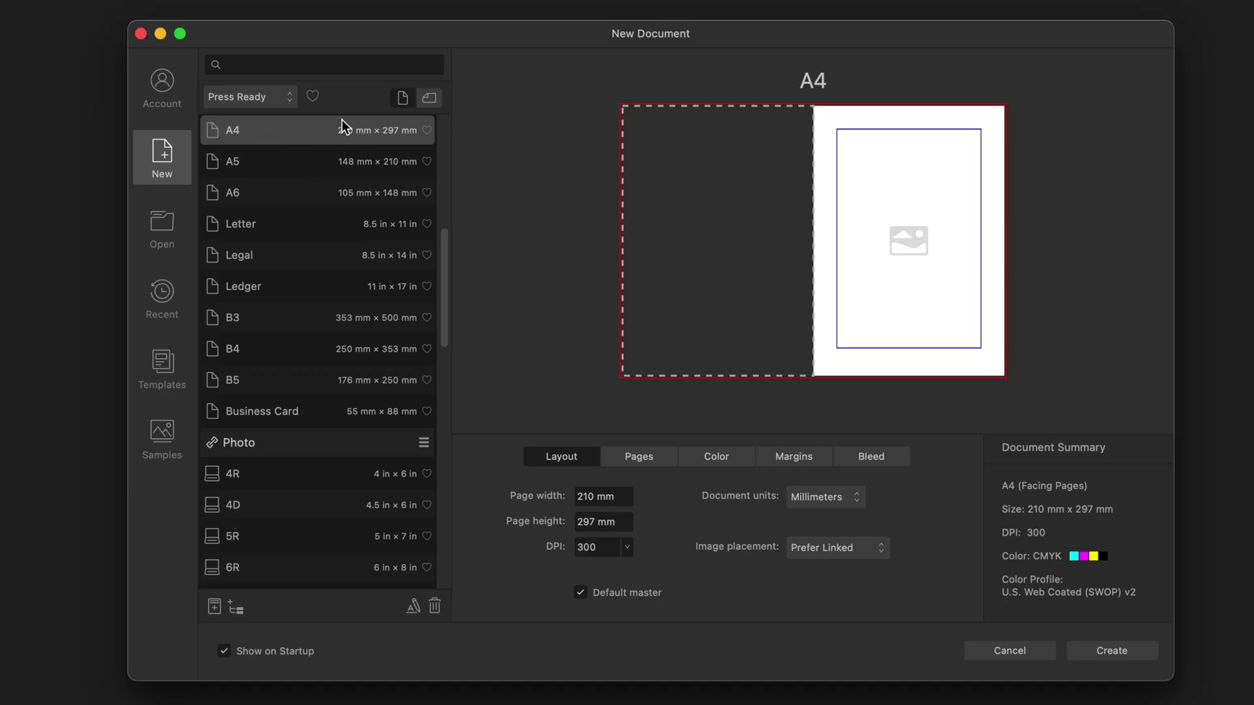
- Create a new press-ready A4 portrait document with facing pages turned off
click(256, 227)
click(255, 134)
click(651, 450)
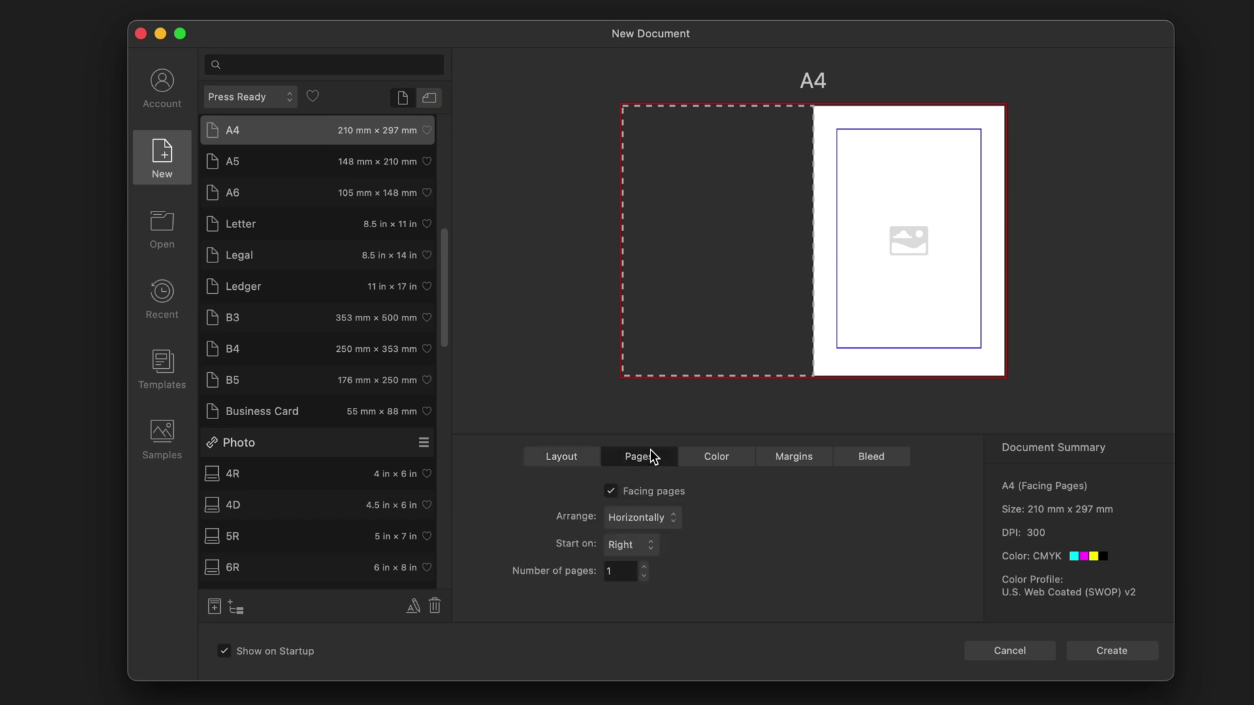
click(611, 491)
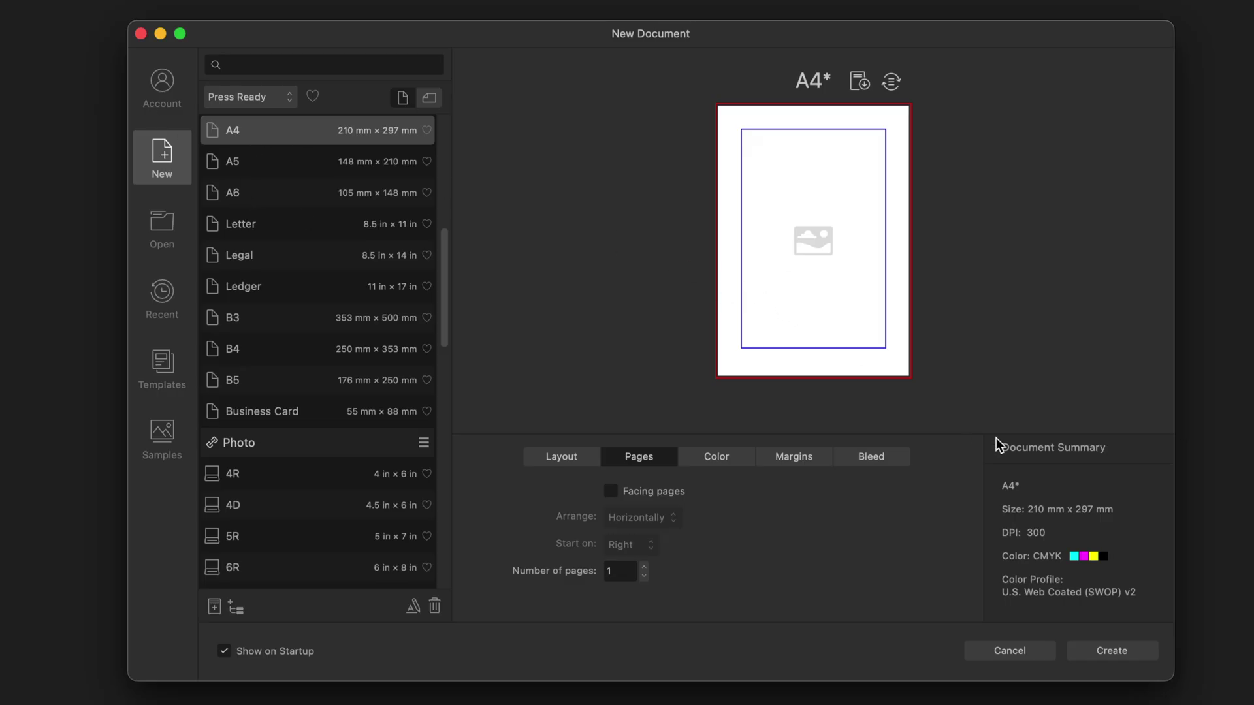
click(1123, 652)
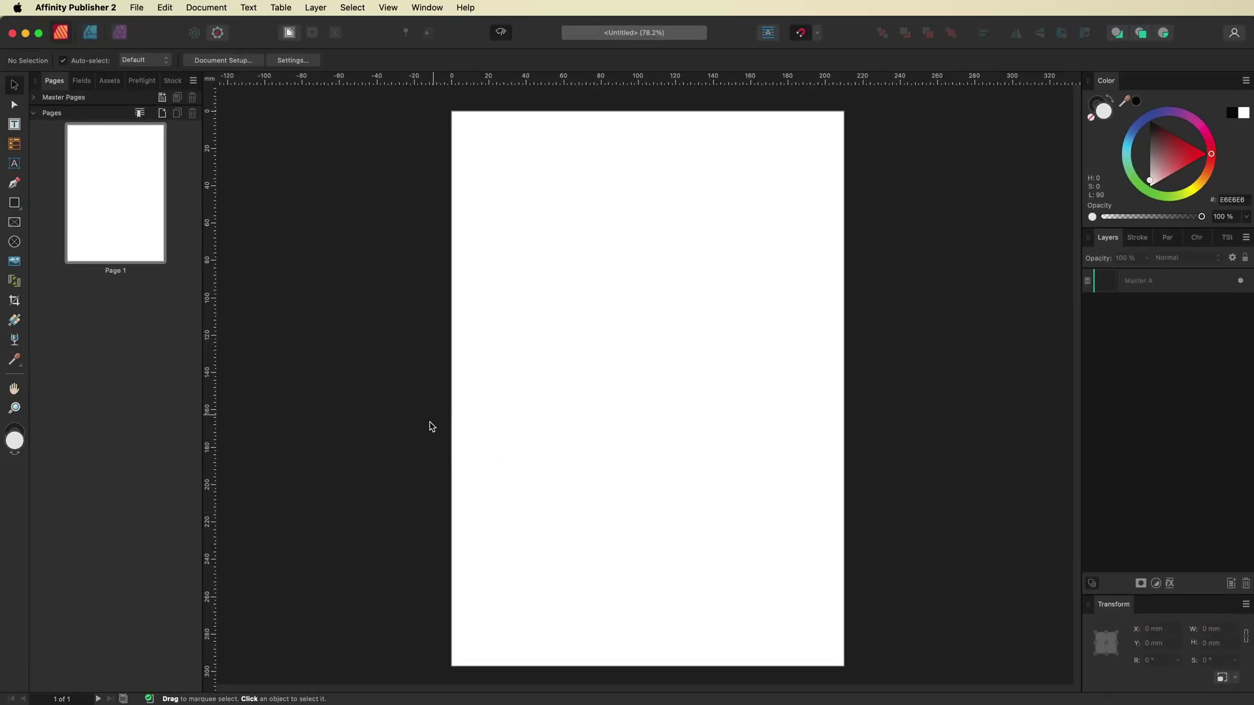
- Switch to Safari and examine the Amazon label listing for the sheet's label size and its rows and columns
key(super+Tab)
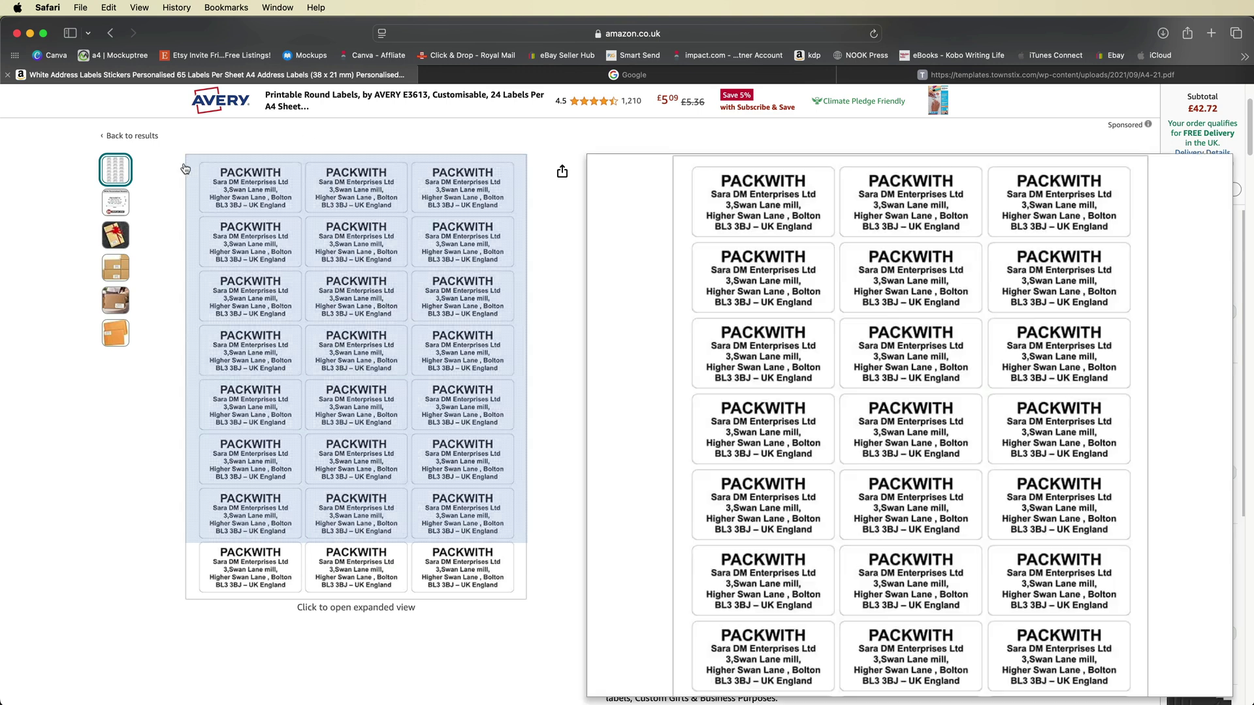
mouse_move(120, 204)
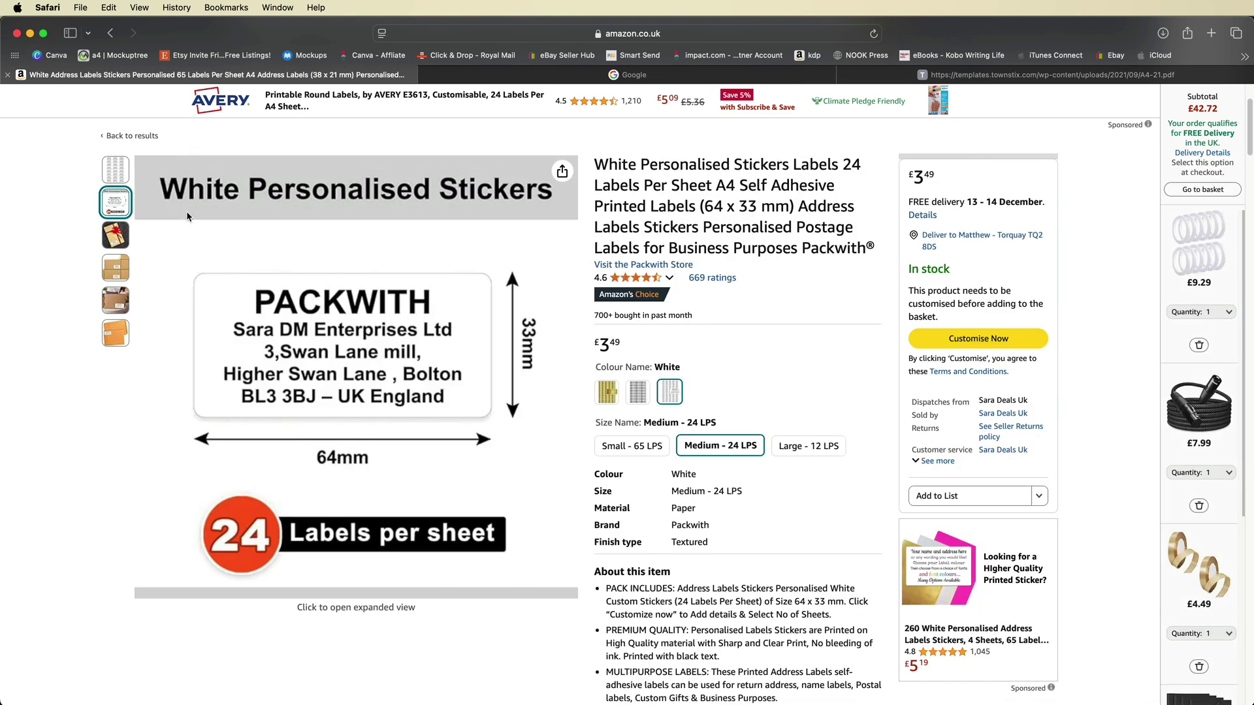
mouse_move(116, 169)
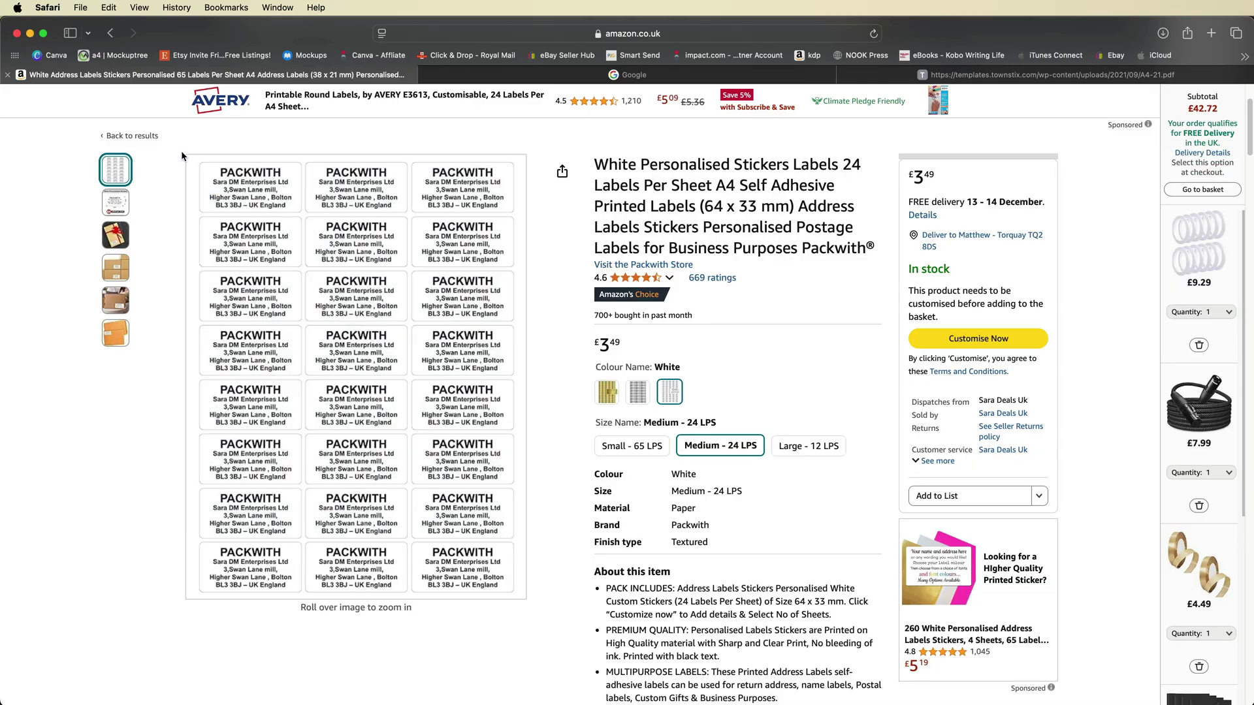
mouse_move(215, 494)
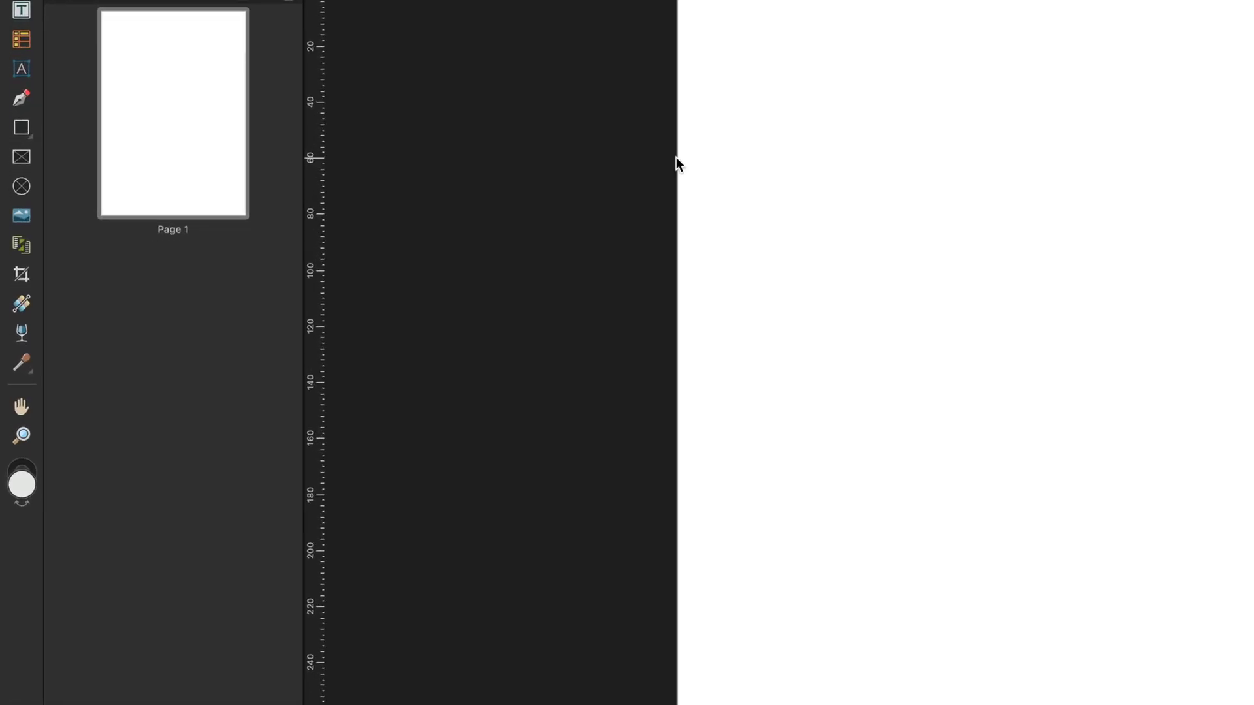
- Draw a data merge layout covering the whole A4 page and give it 8 rows and 3 columns
click(22, 248)
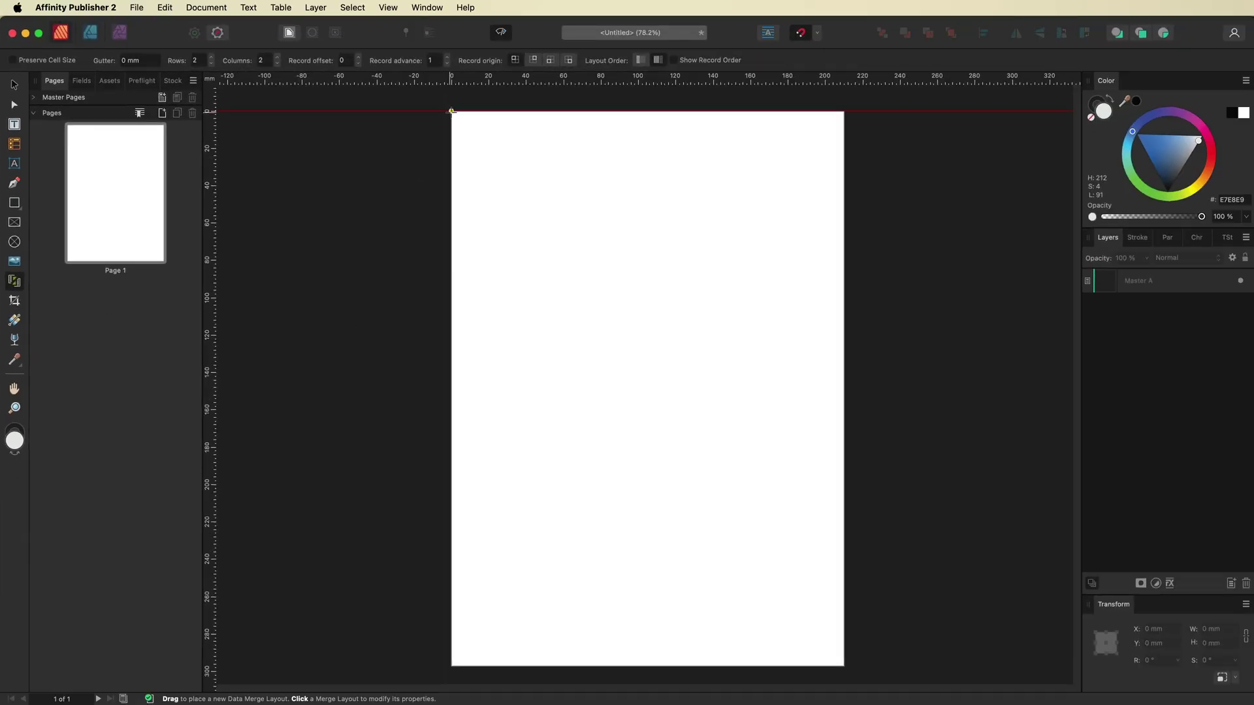
drag(451, 111, 842, 664)
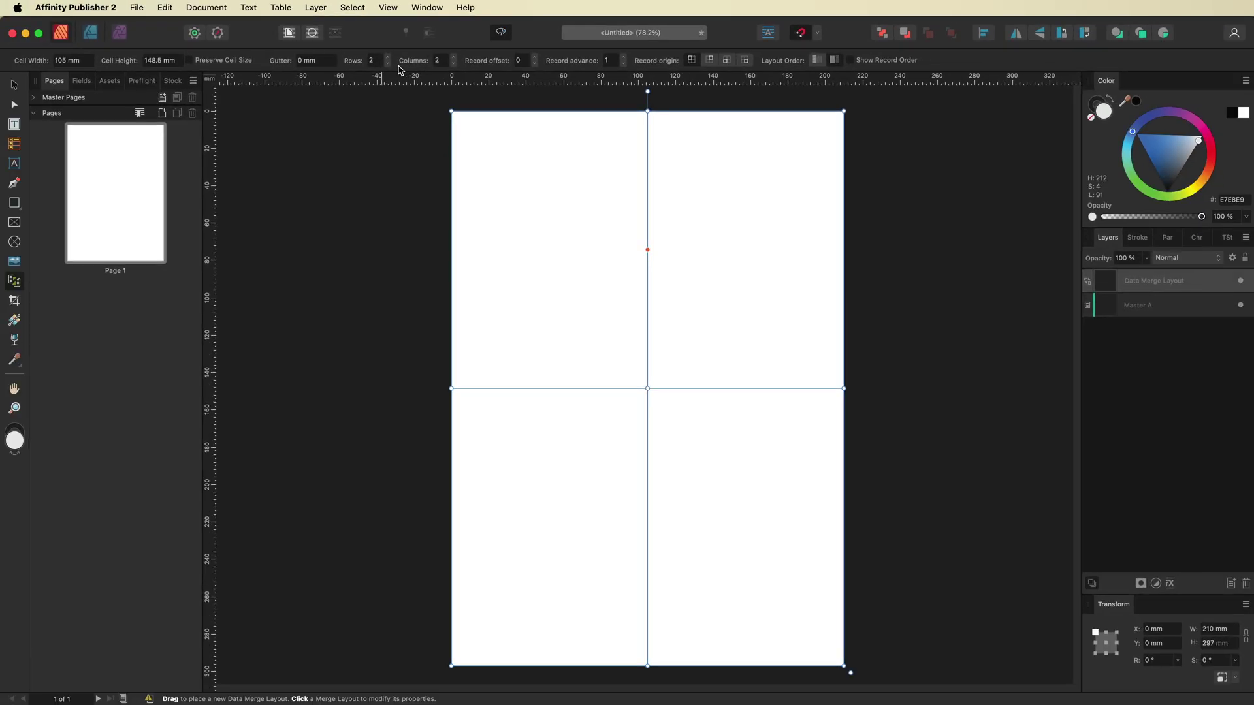
click(387, 57)
click(386, 57)
click(386, 58)
click(386, 57)
click(386, 58)
click(388, 58)
click(455, 58)
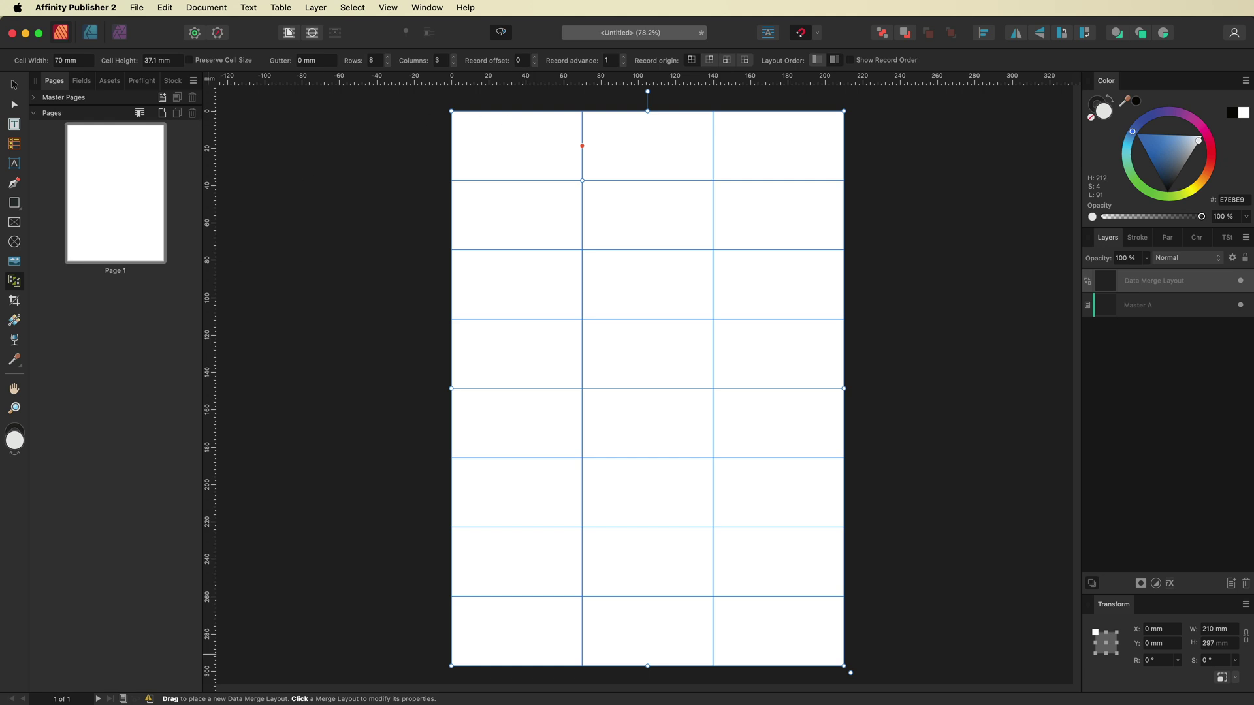
- Switch back to the Amazon listing in Safari and check the width and height of a single label
key(super+Tab)
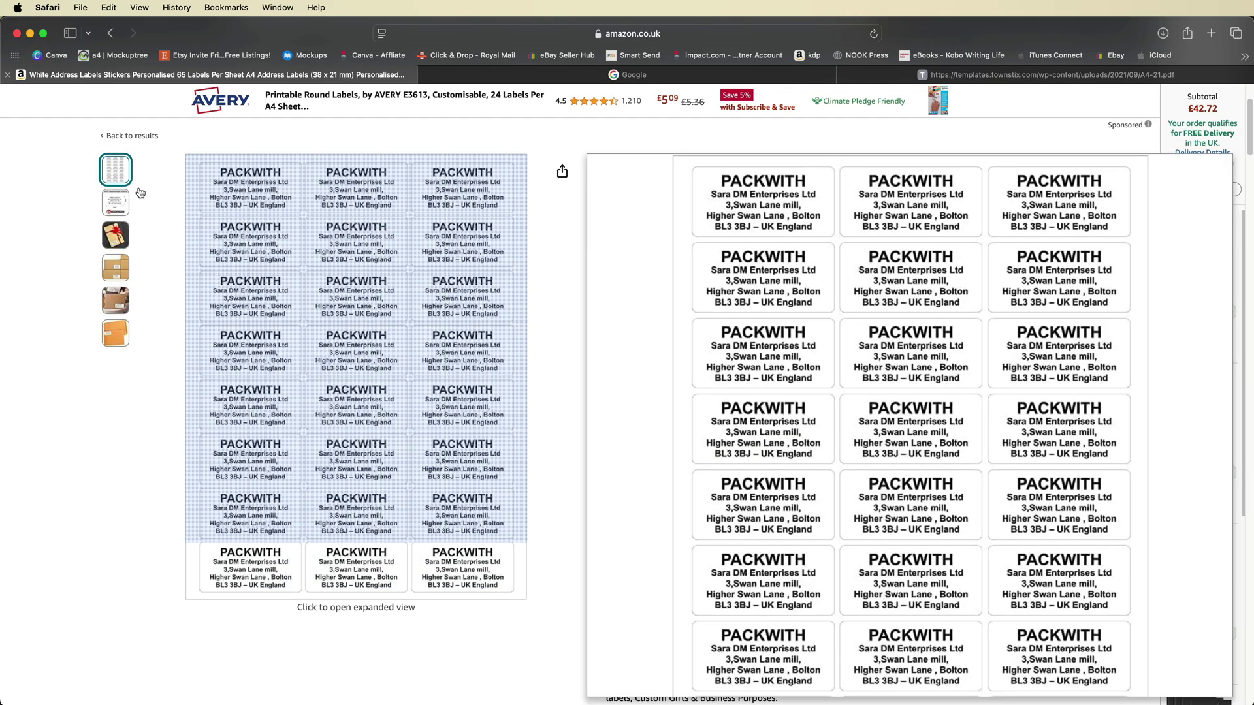
mouse_move(124, 199)
mouse_move(124, 174)
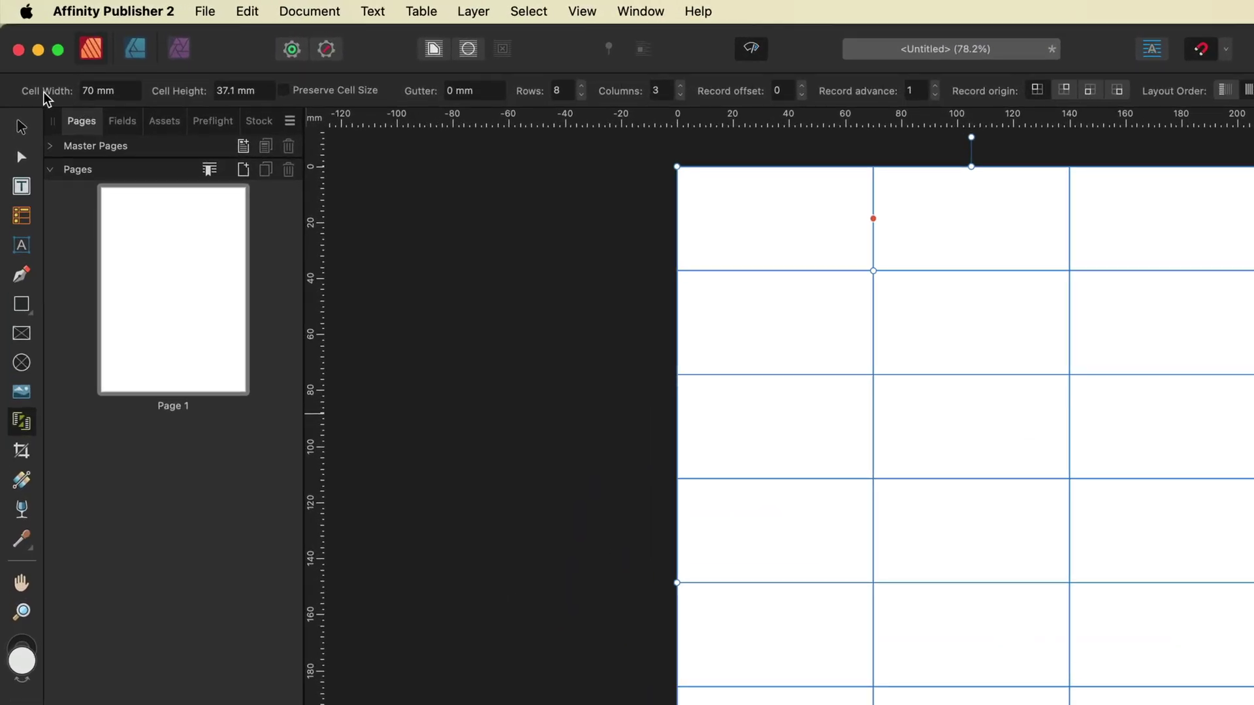
- Set the data merge layout's cell width to 64 mm and cell height to 33 mm
click(91, 91)
text(64)
click(268, 90)
text(33)
key(Return)
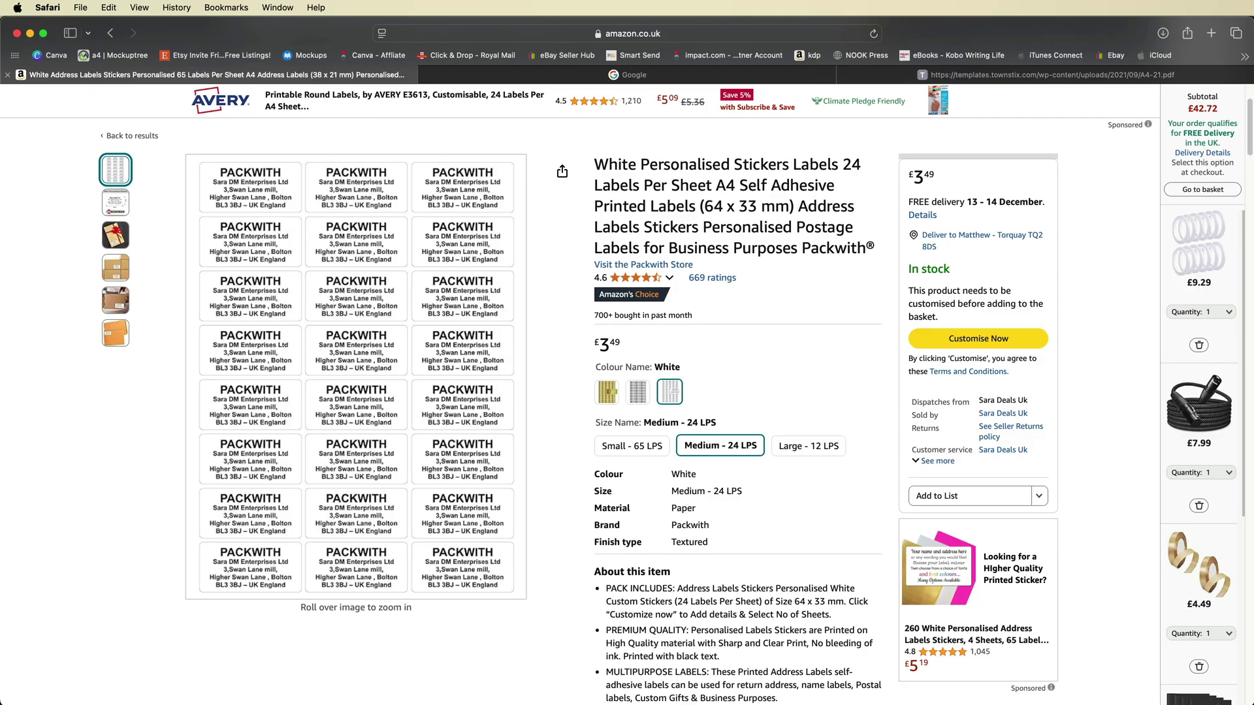
- Set the gutter between the data merge layout's cells to 2 mm
mouse_move(298, 203)
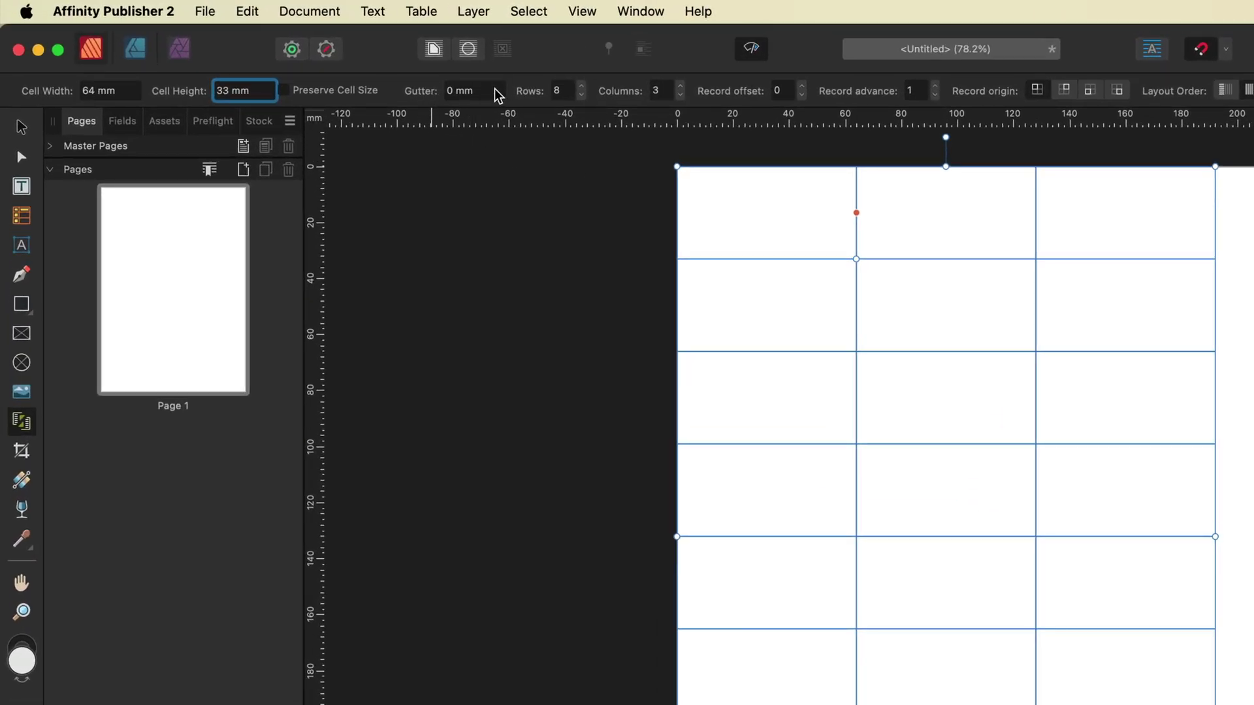
click(463, 91)
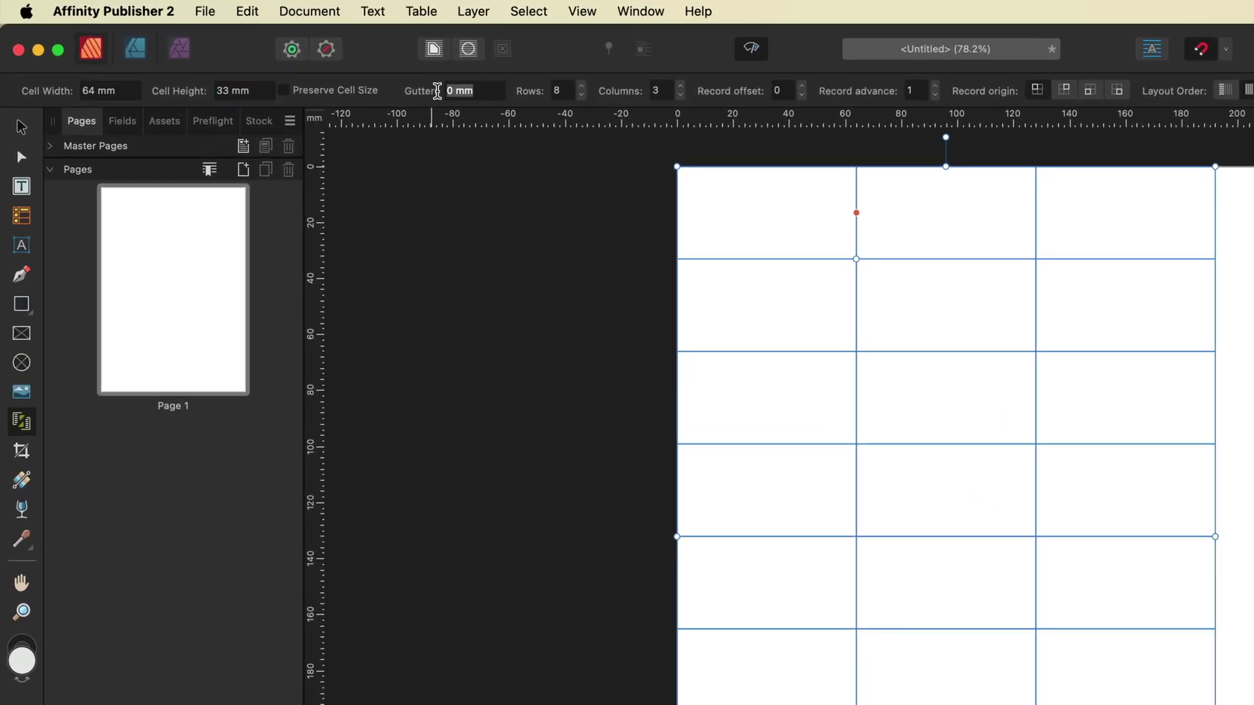
text(2)
key(Return)
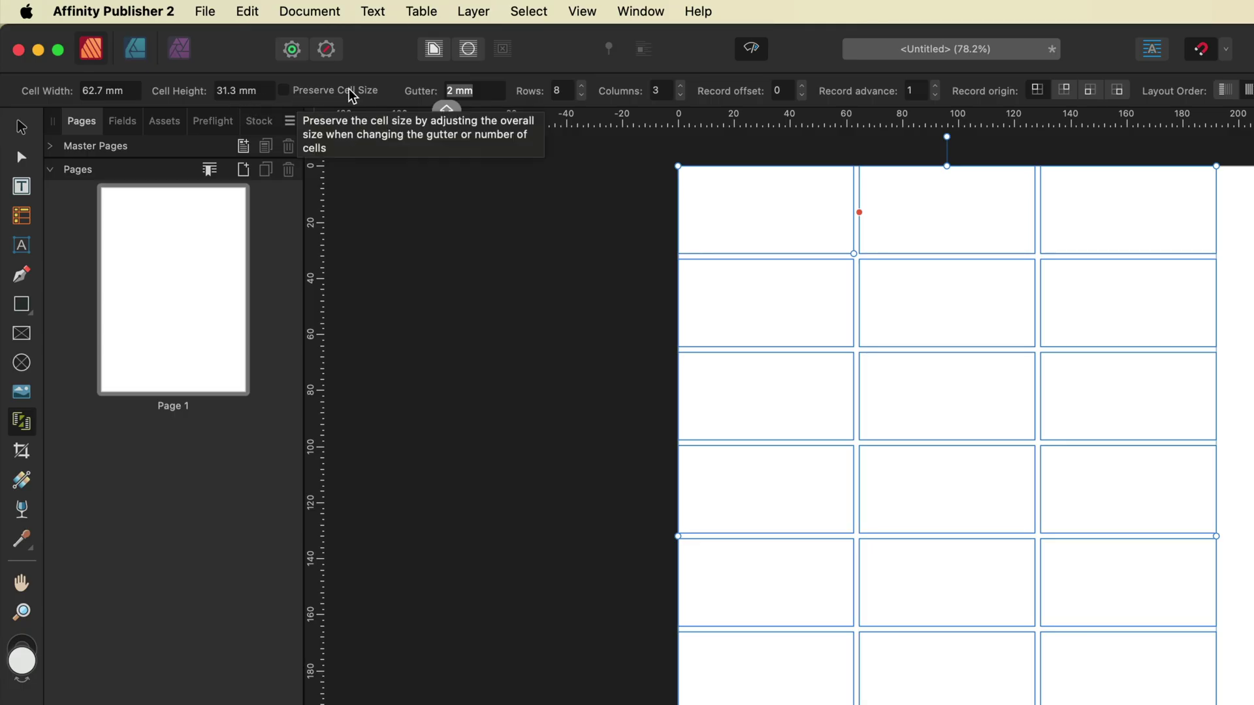
- Restore the layout's cells to 64 mm wide and 33 mm high and turn on preserving the cell size
click(98, 92)
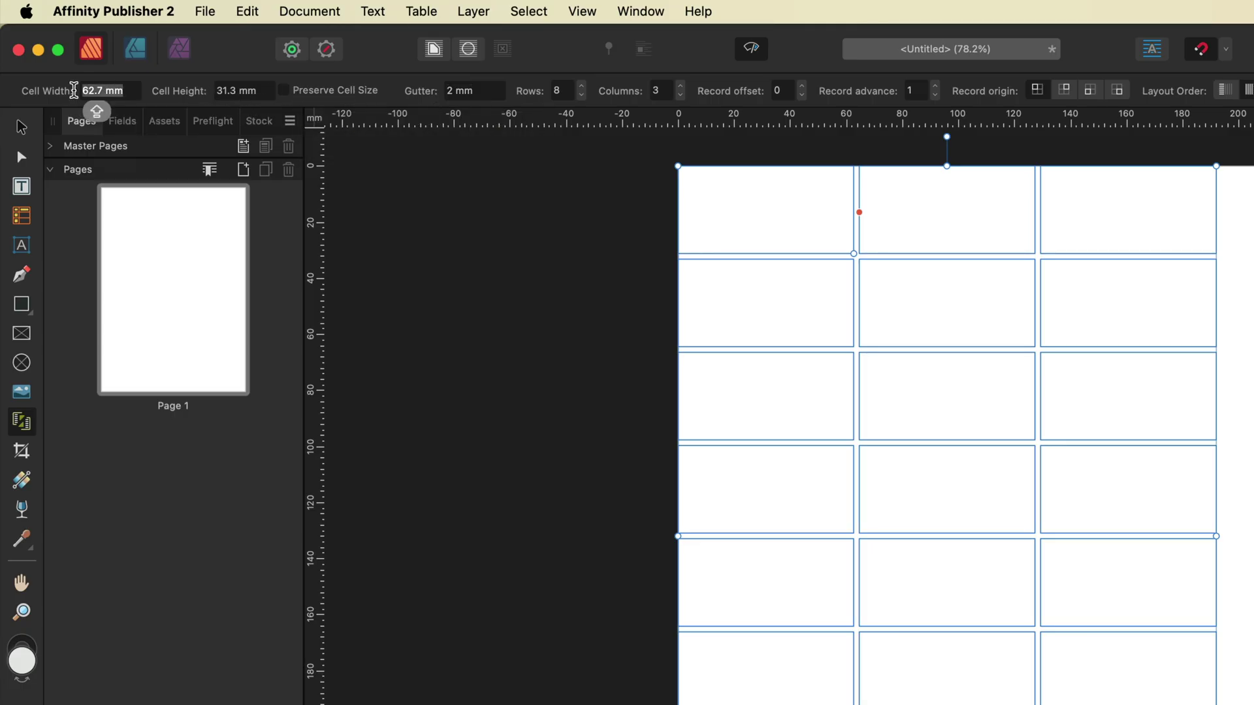
text(64)
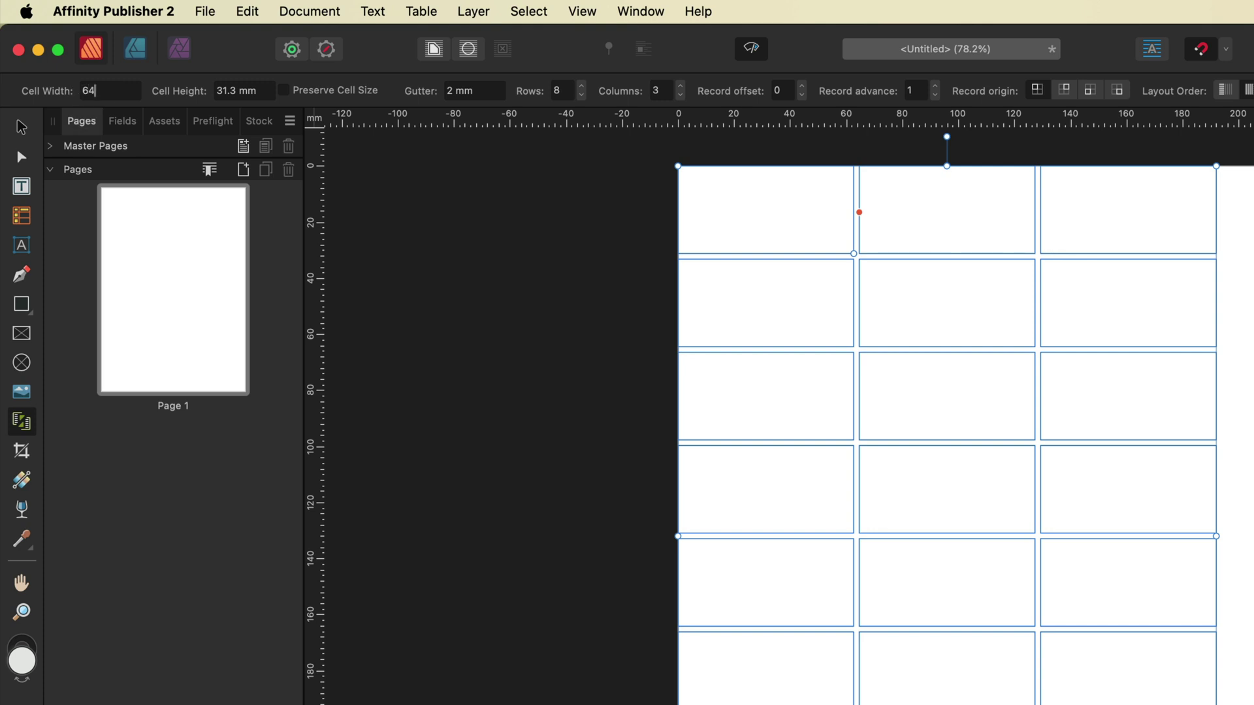
click(267, 93)
text(33)
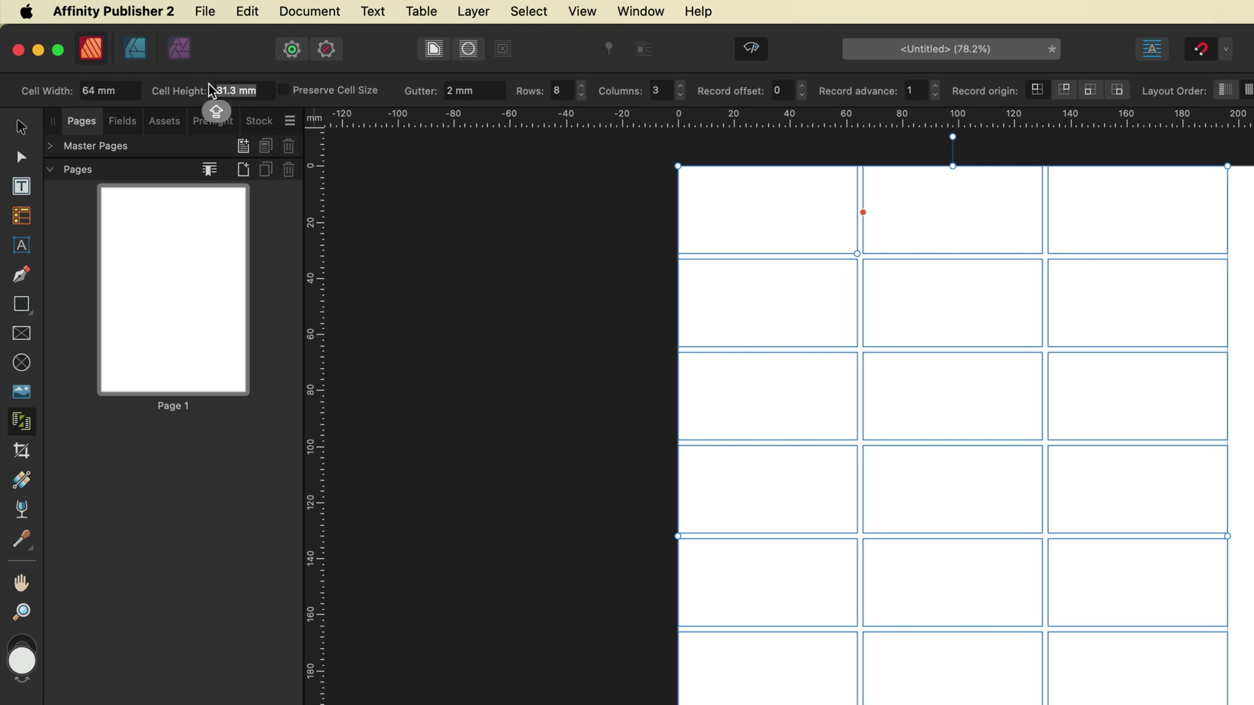
click(286, 91)
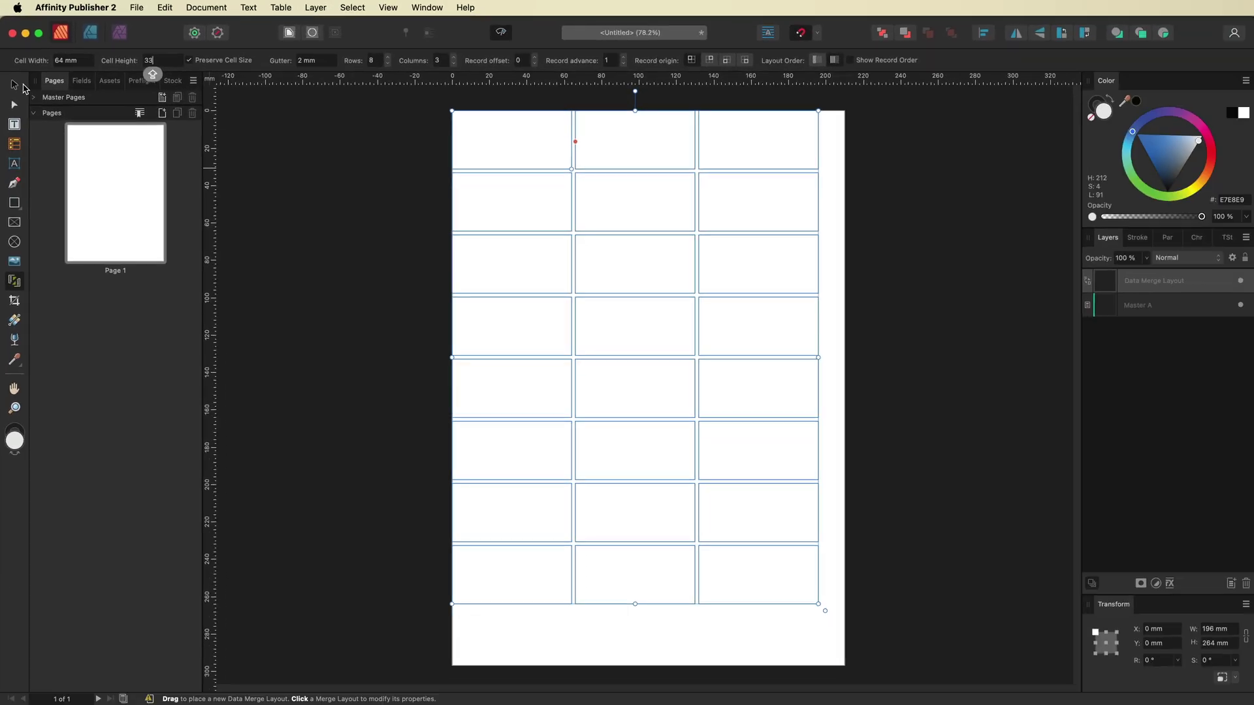
- Centre the data merge layout on the page at X 7 mm, Y 9.5 mm
click(20, 121)
mouse_move(634, 259)
mouse_down()
mouse_move(628, 250)
mouse_move(640, 270)
mouse_up()
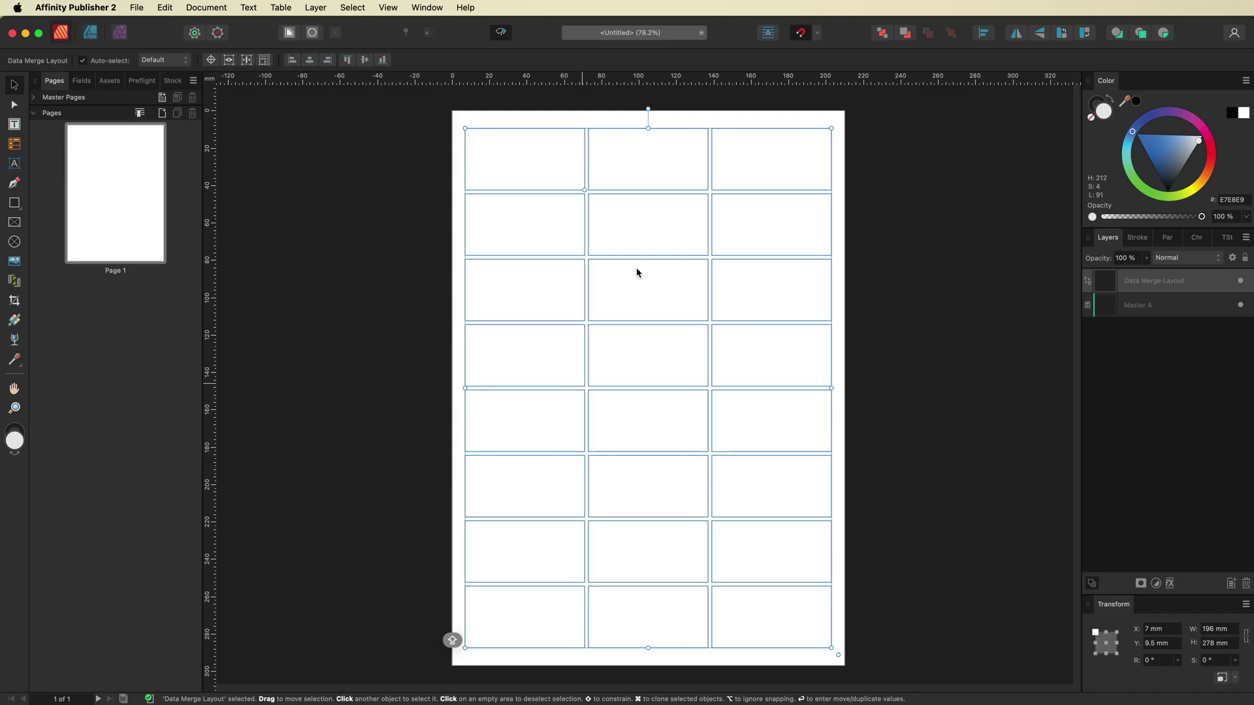
drag(680, 166, 681, 158)
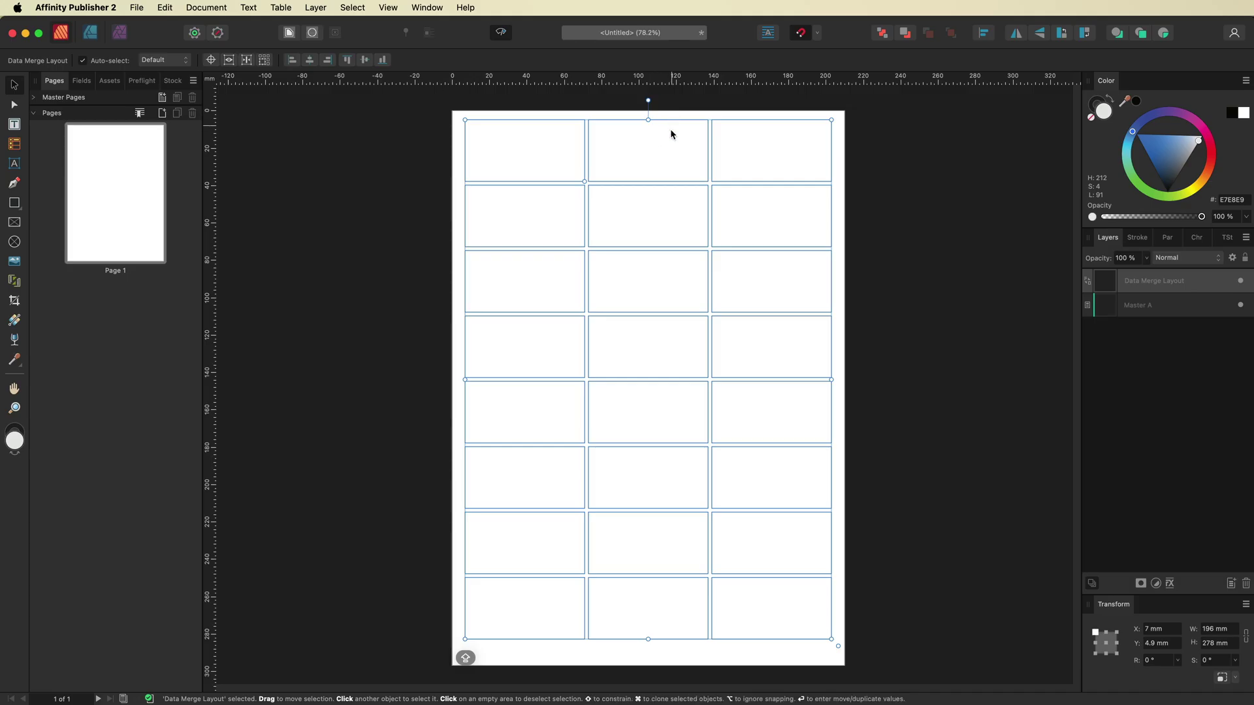
drag(675, 140, 674, 144)
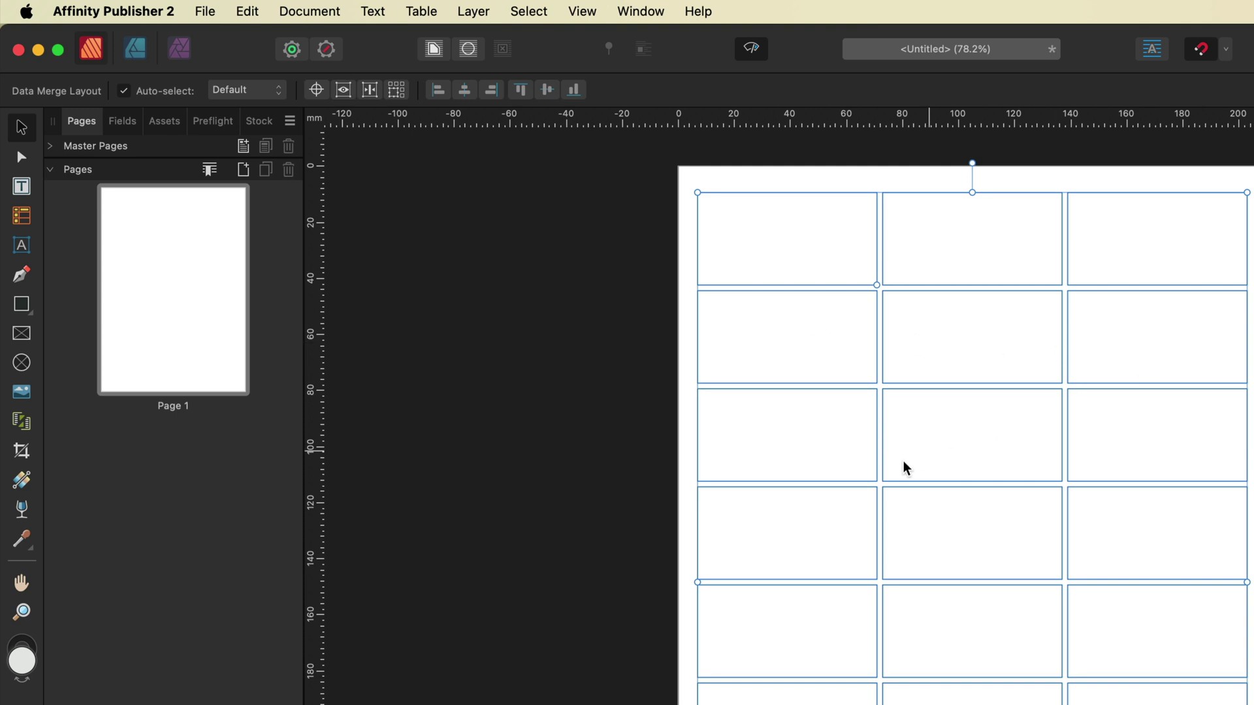
- Draw a rectangle inside the layout's first cell and set its size to 64 × 33 mm
click(23, 305)
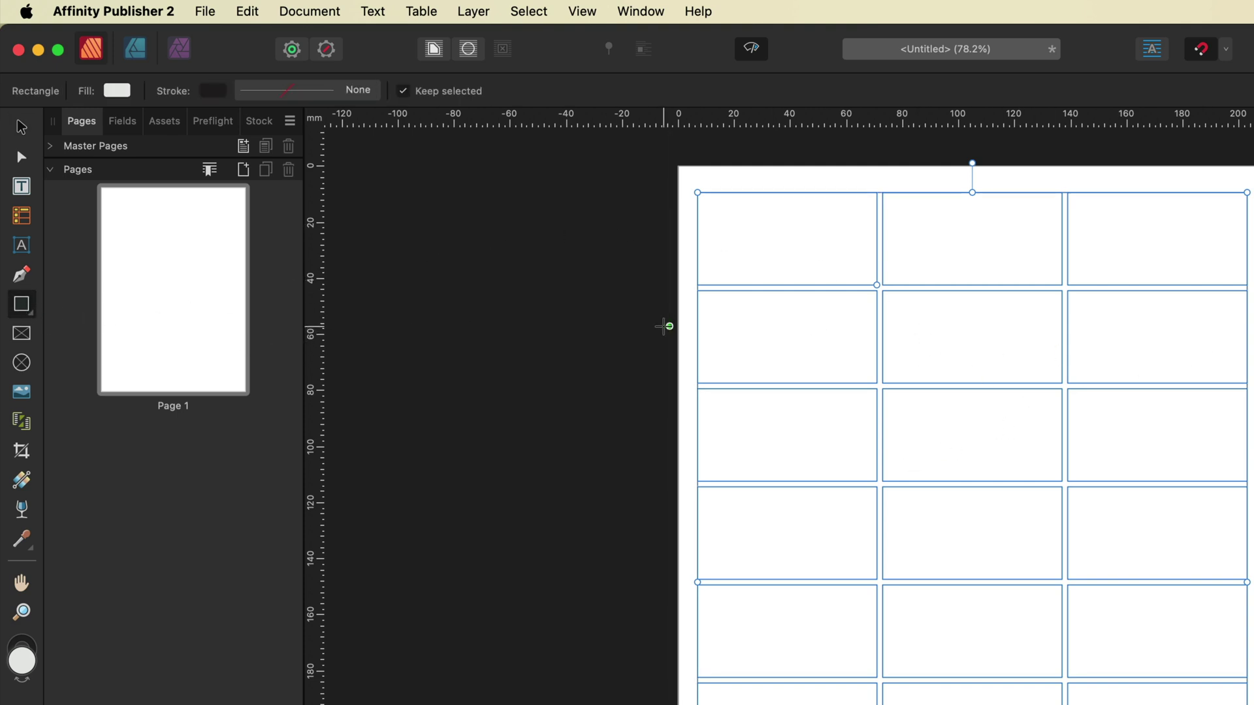
mouse_move(743, 211)
mouse_down()
mouse_move(803, 255)
mouse_move(851, 267)
mouse_up()
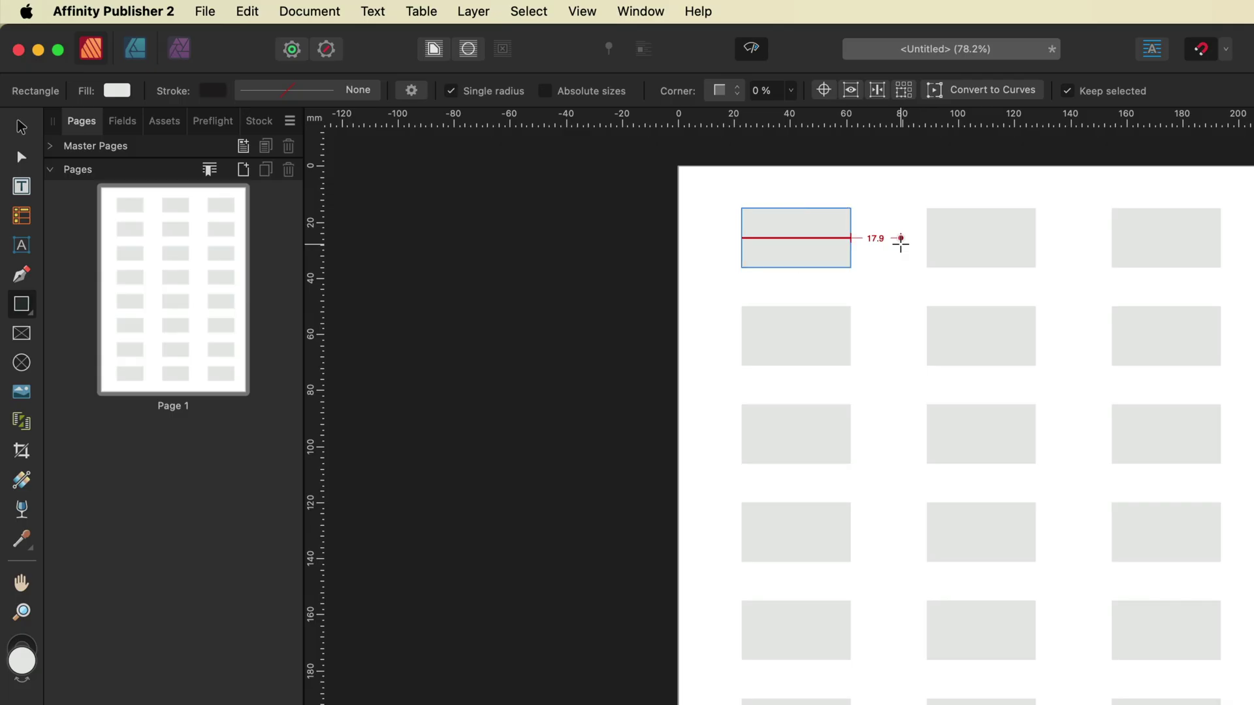
key(super+a)
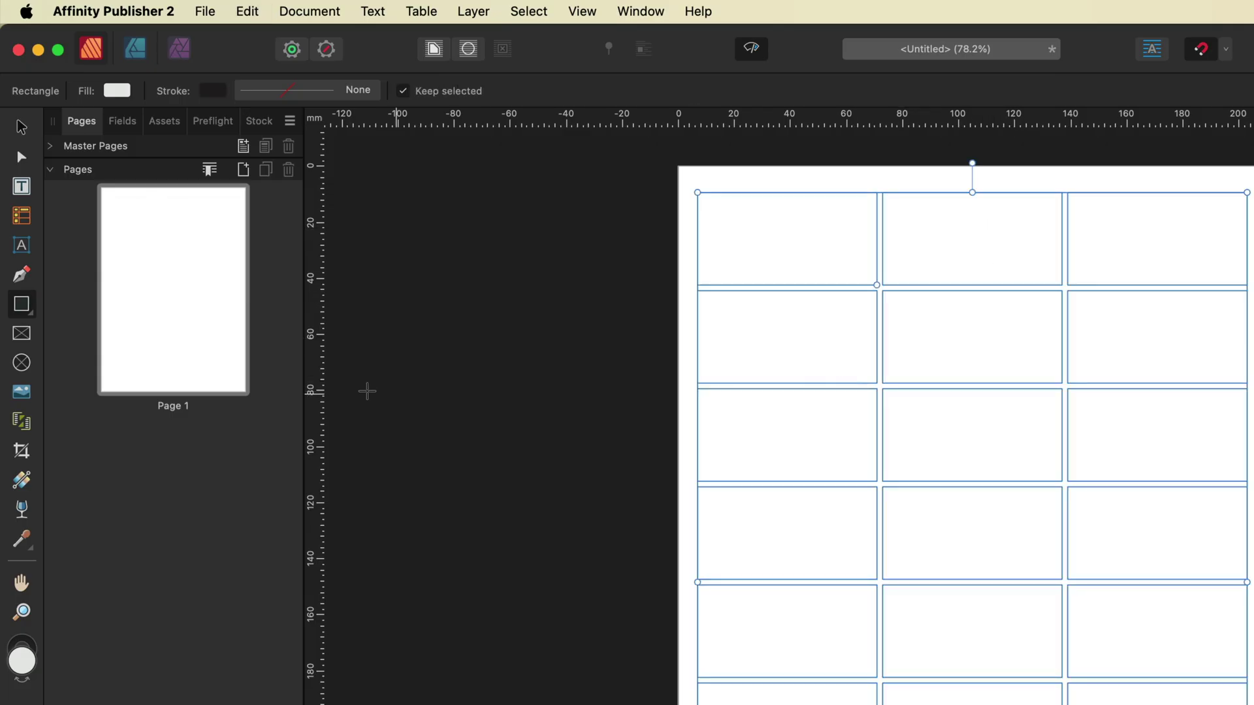
drag(710, 208, 817, 262)
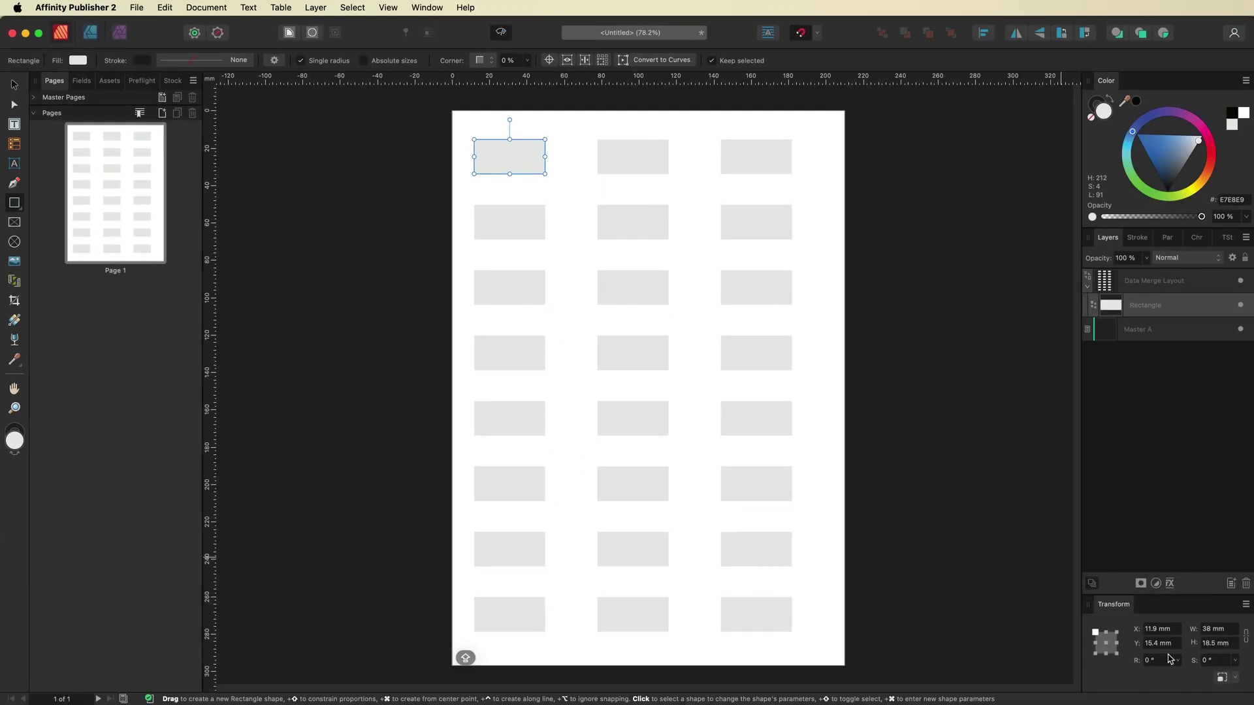
click(1218, 629)
text(64)
key(Tab)
text(3)
key(Return)
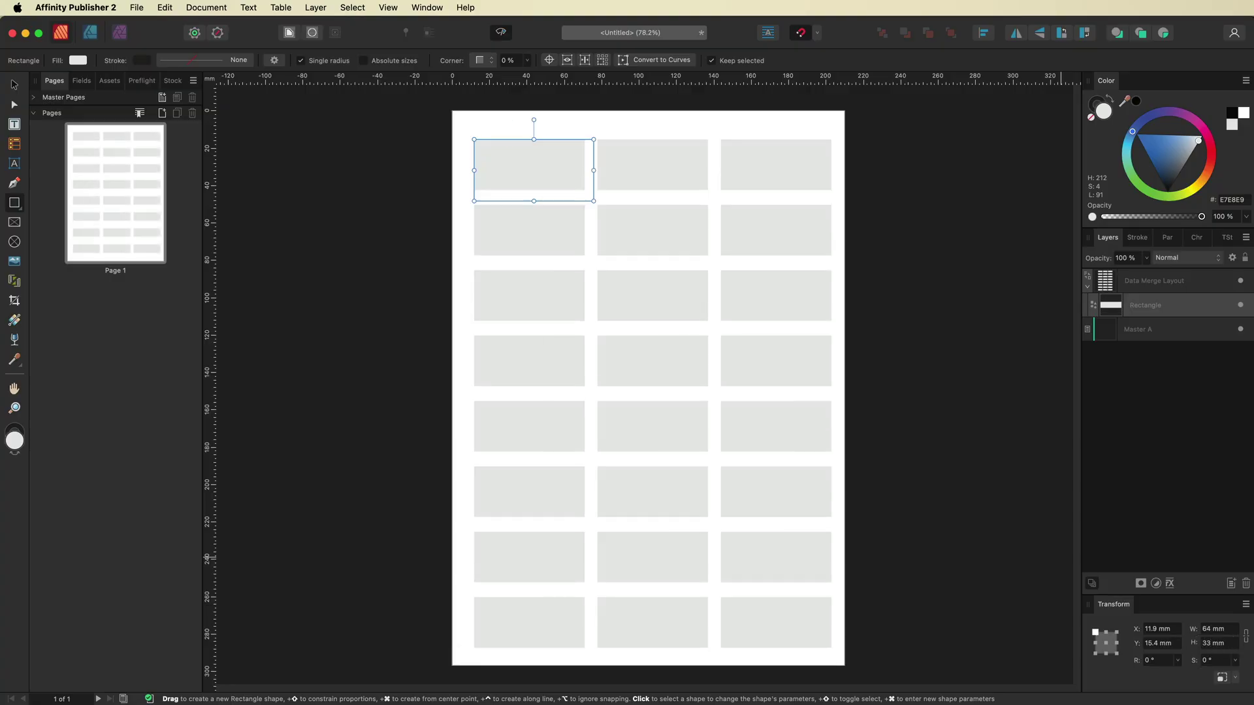
- Move the rectangle to fit the first cell exactly at X 7 mm, Y 9.5 mm, and fill it with white (FFFFFF)
click(10, 82)
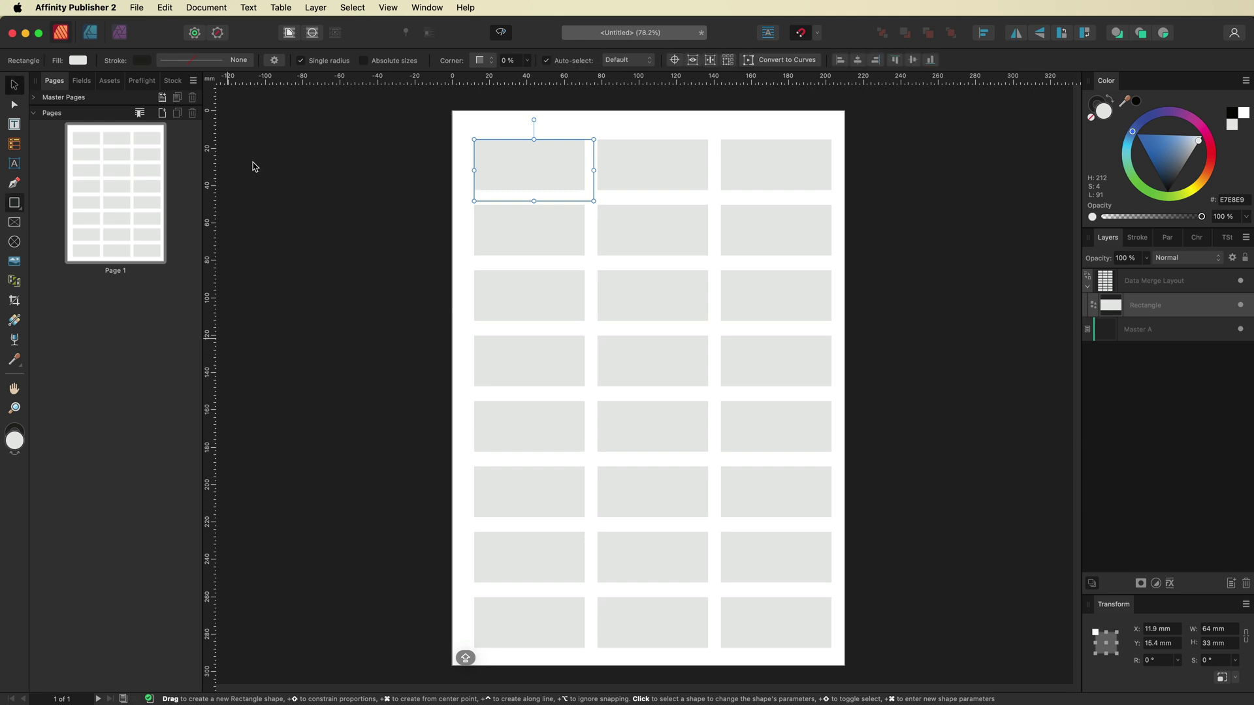
drag(531, 176, 518, 166)
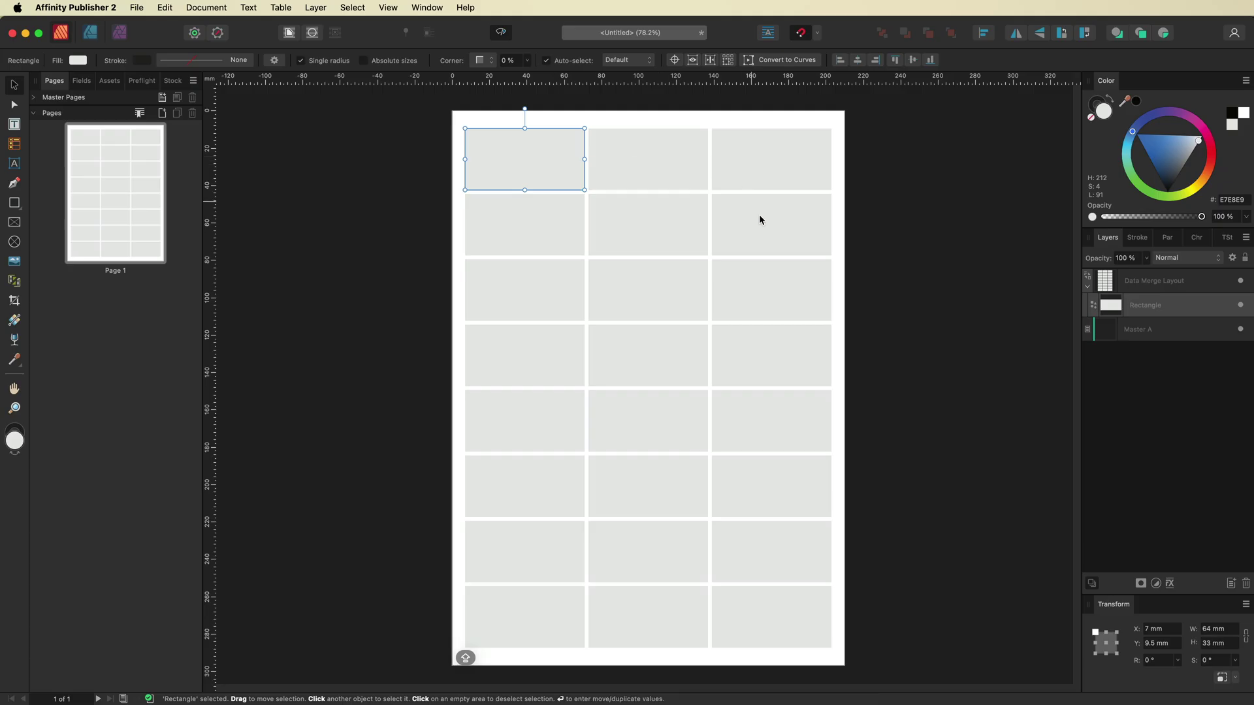
drag(1192, 150, 1201, 136)
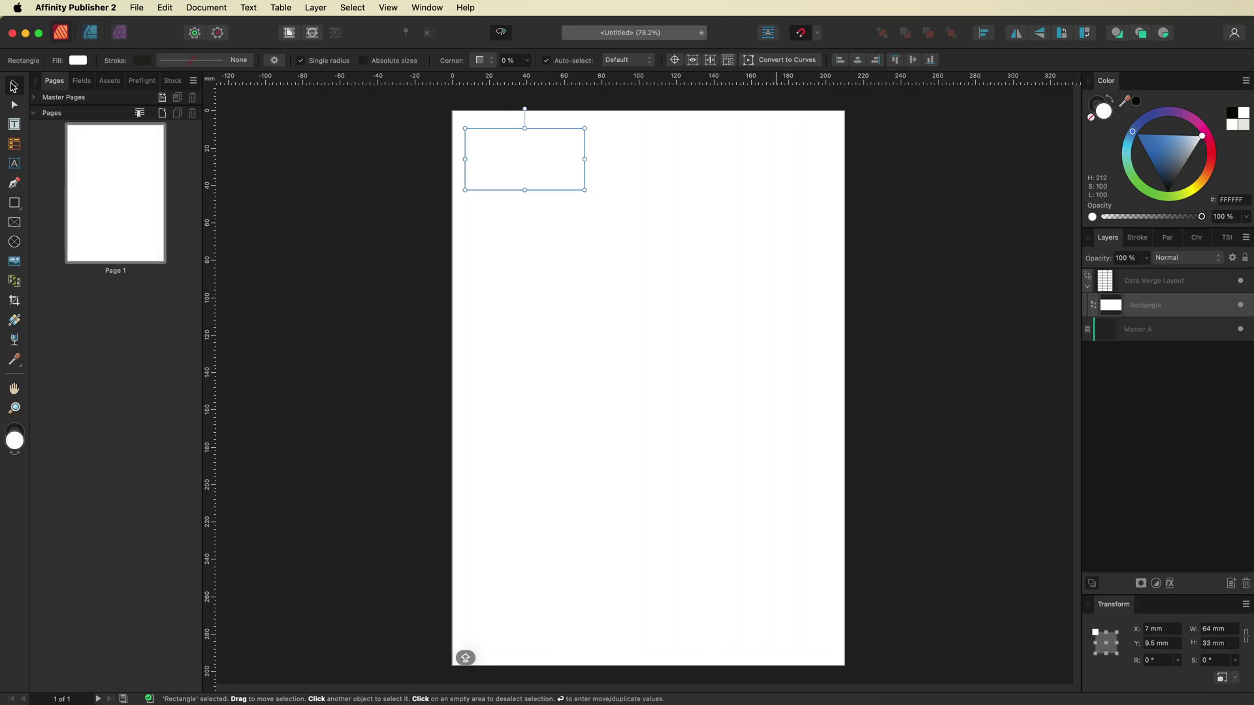
click(273, 138)
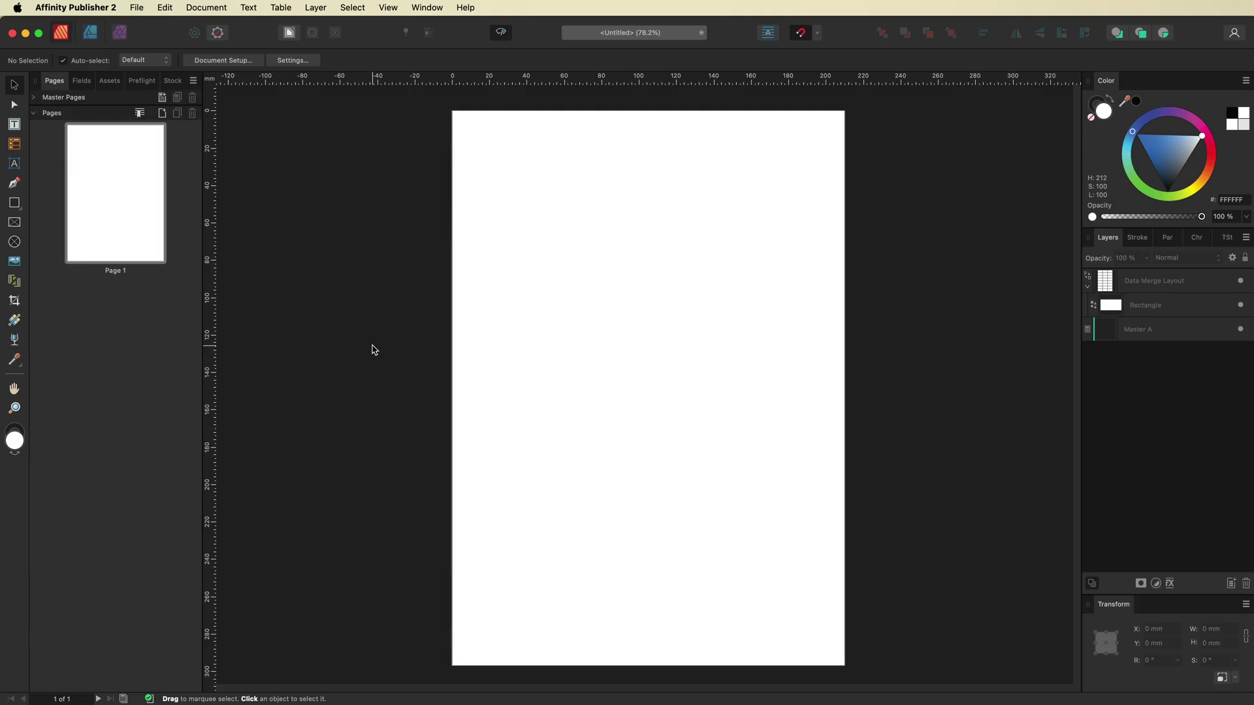
- Turn on a transparent background for the whole document in its colour setup
click(226, 61)
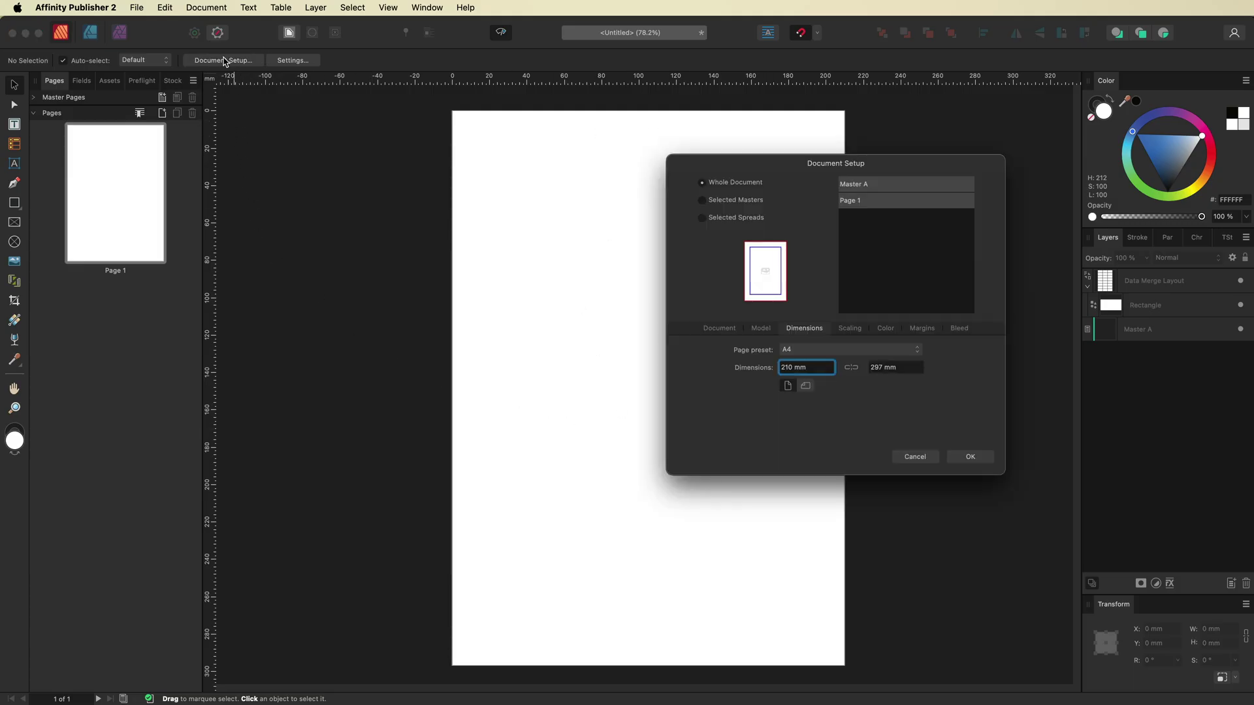
click(884, 328)
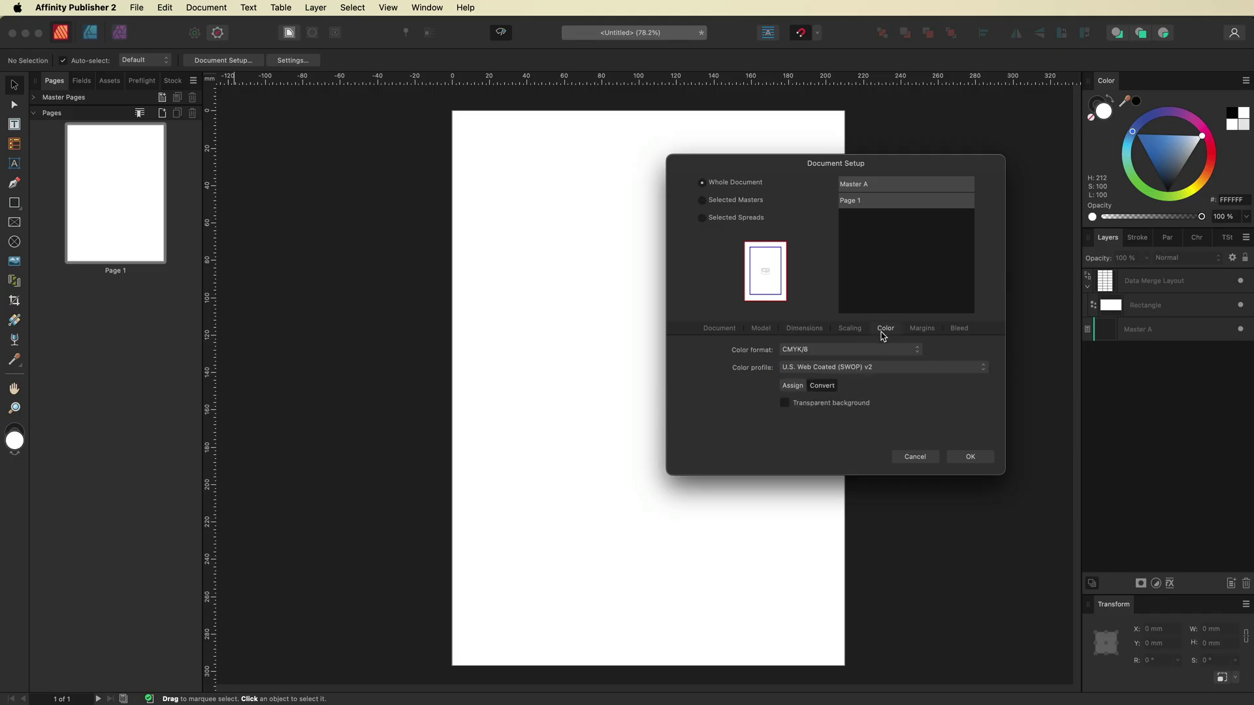
click(785, 404)
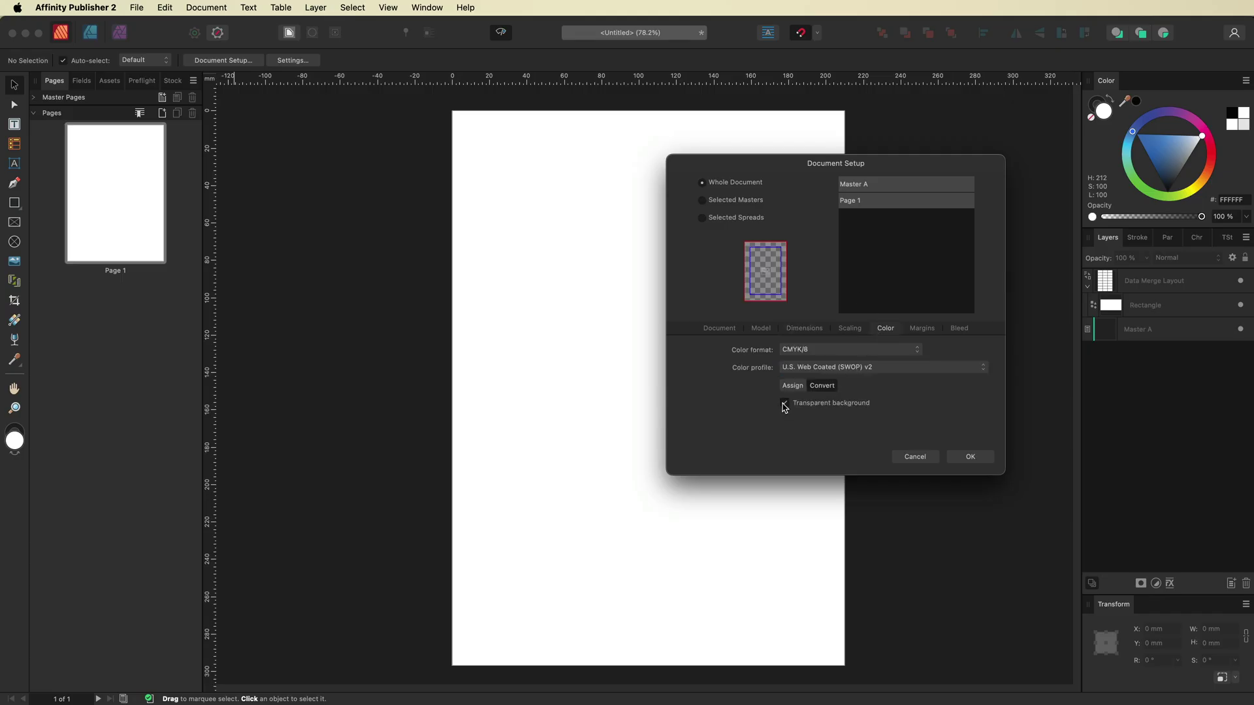
click(973, 458)
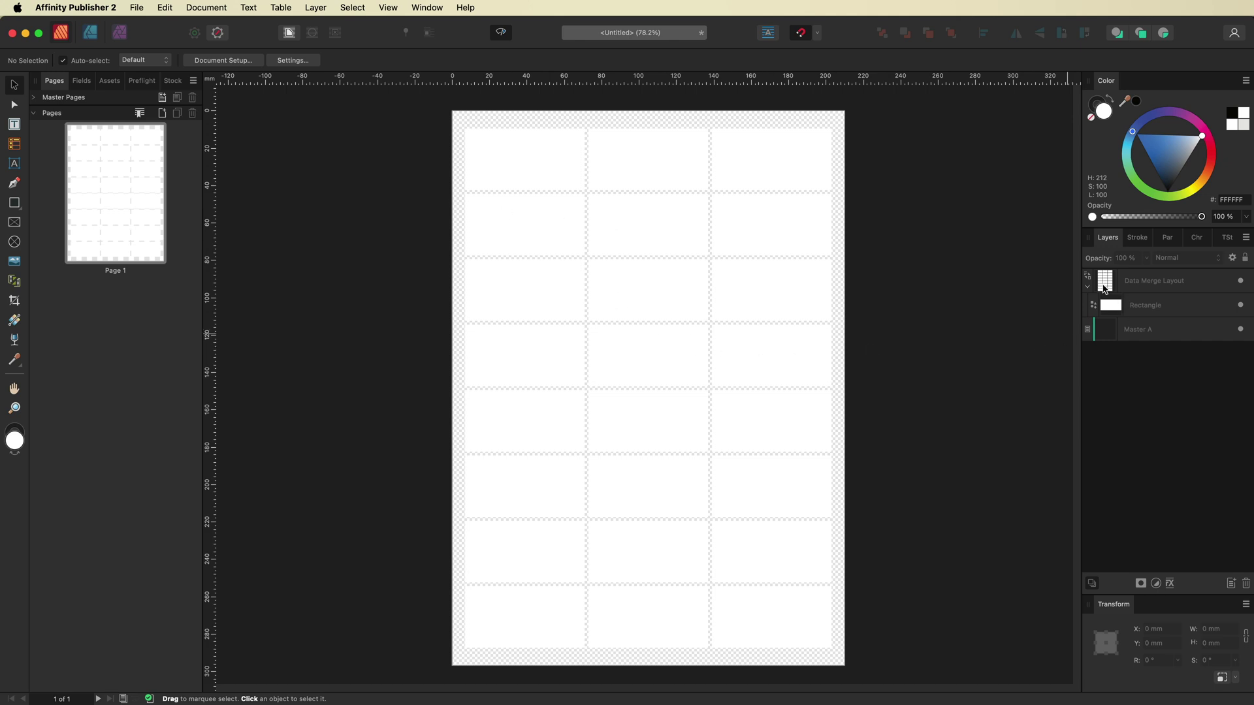
- Draw a text frame inside the data merge layout that fills the first cell, 64 × 33 mm
click(1186, 288)
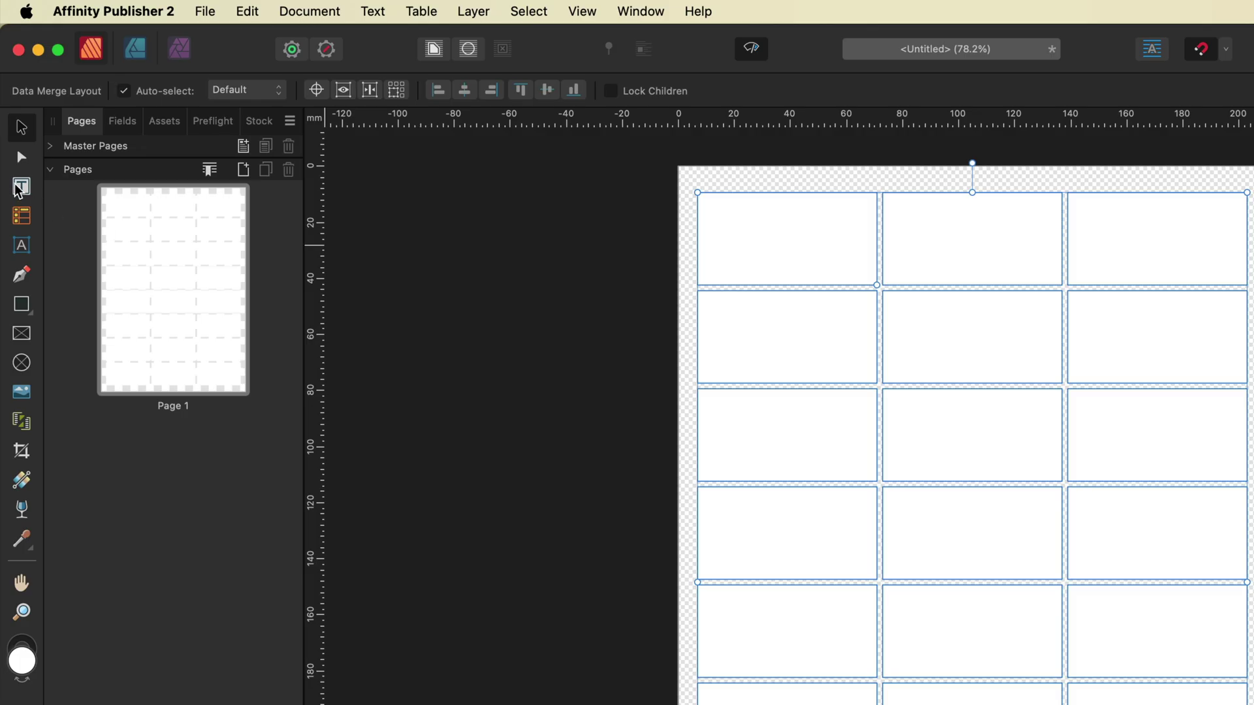
click(21, 188)
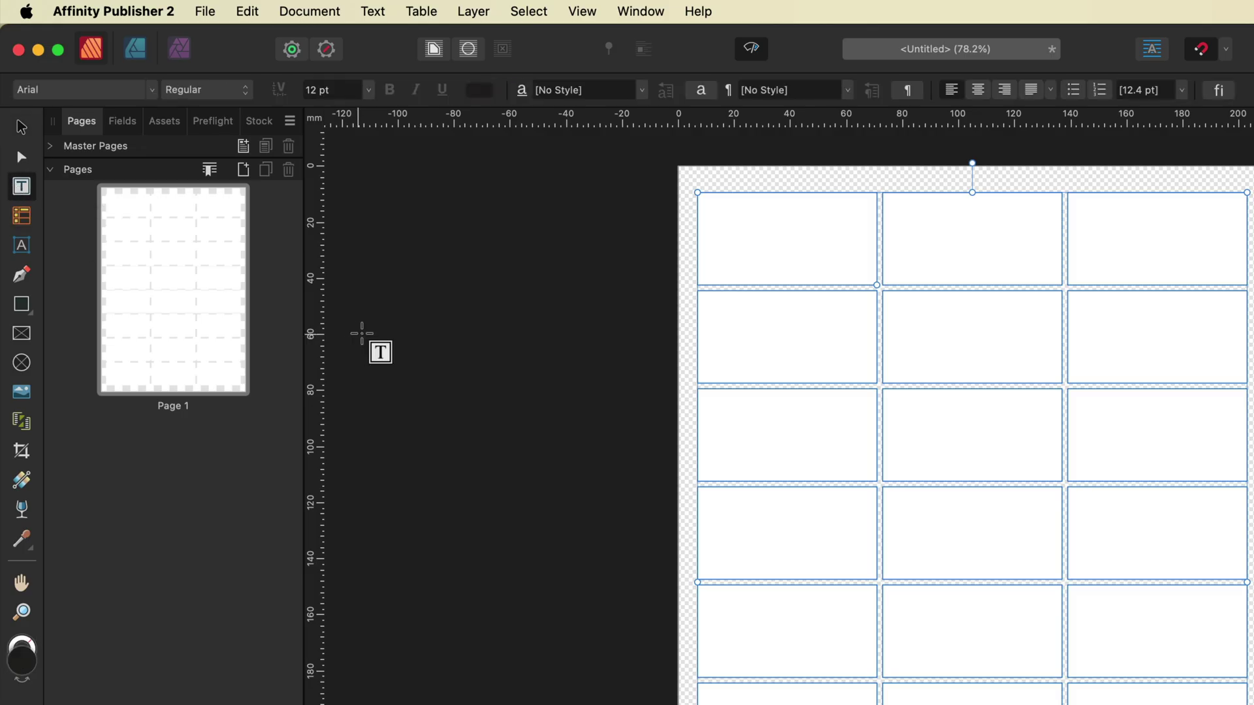
drag(698, 198, 877, 285)
drag(787, 206, 787, 192)
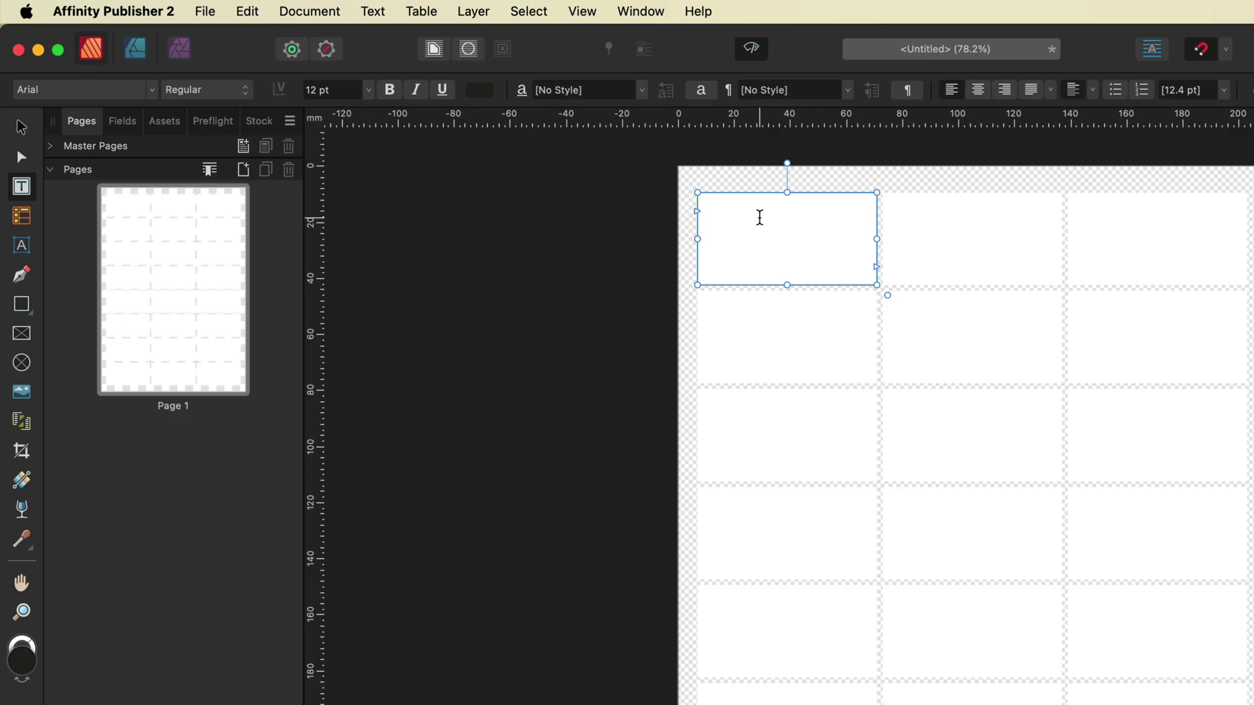
- Enter four placeholder lines in the text frame: "Family Name:", a sample street address, "City:" and "Post Code:"
click(760, 218)
text(Family Name:)
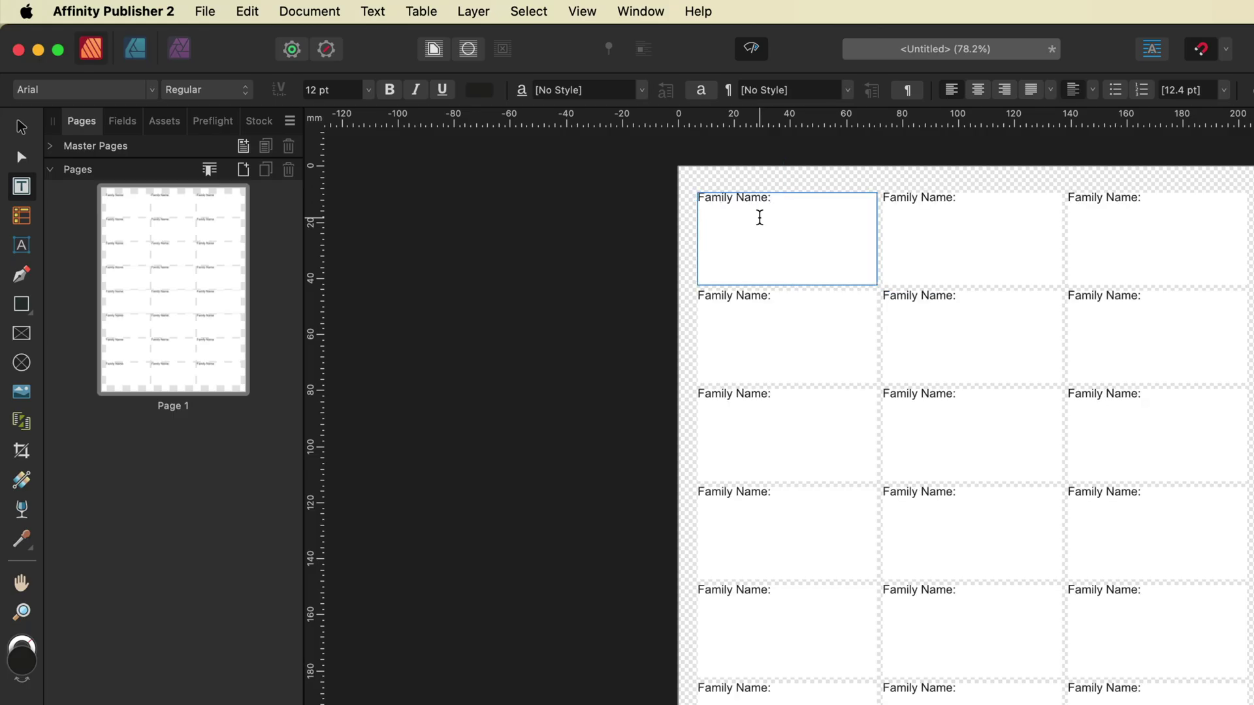
key(Return)
text(23)
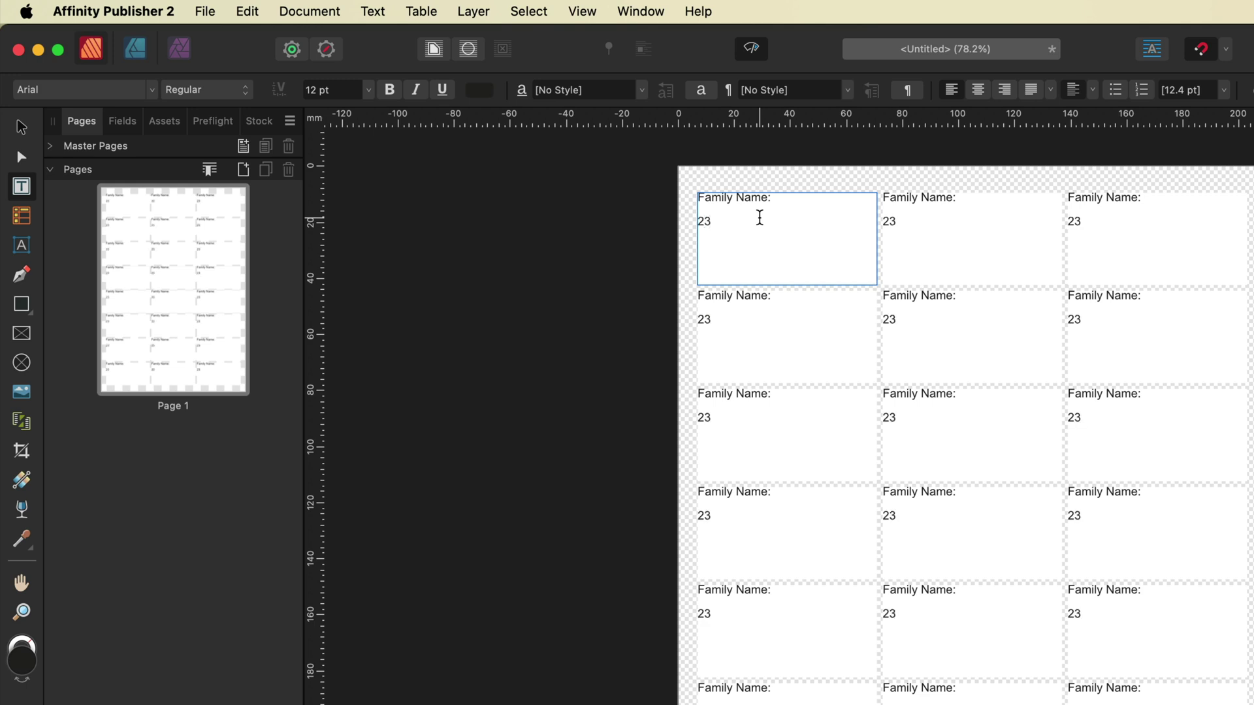
text( West Steeet:)
key(Return)
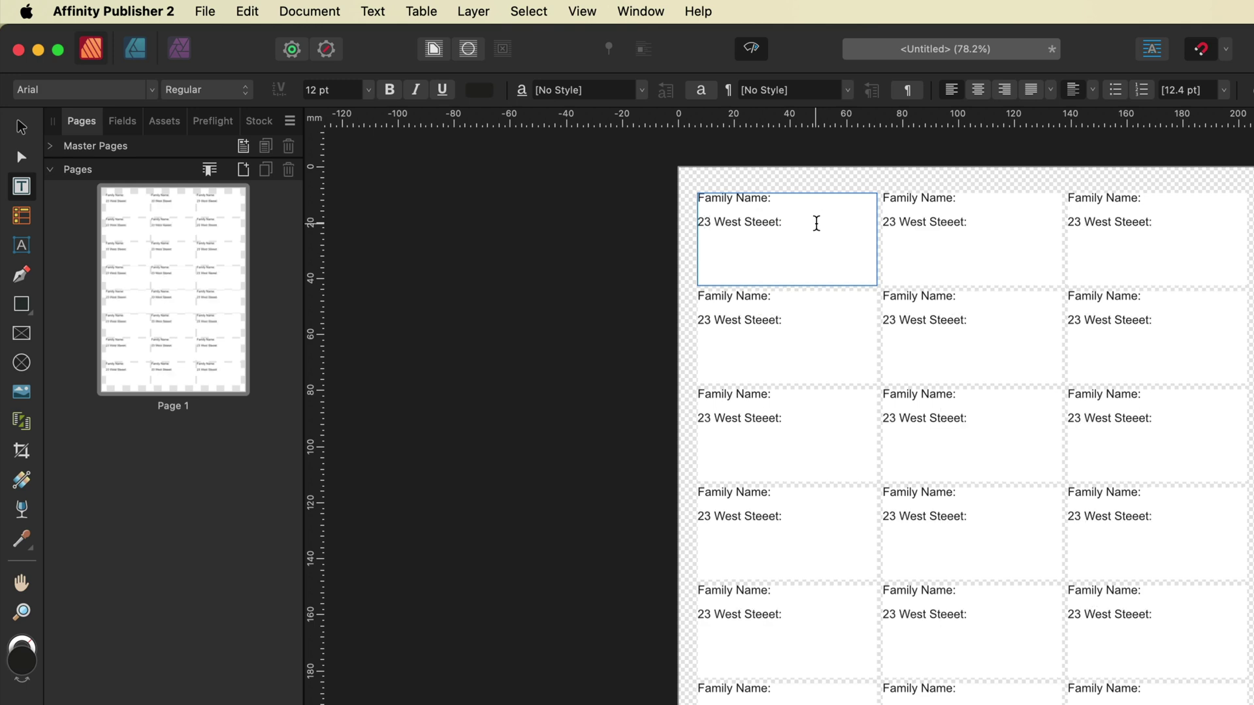
text(City: )
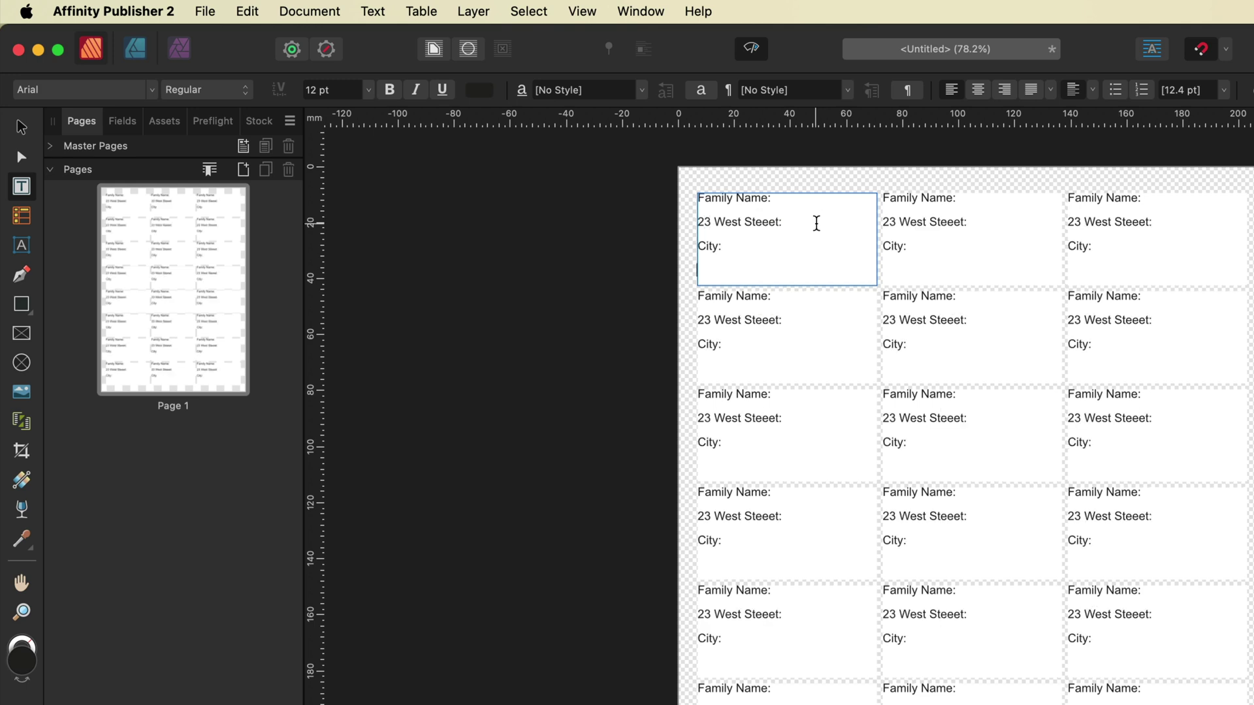
text(Post)
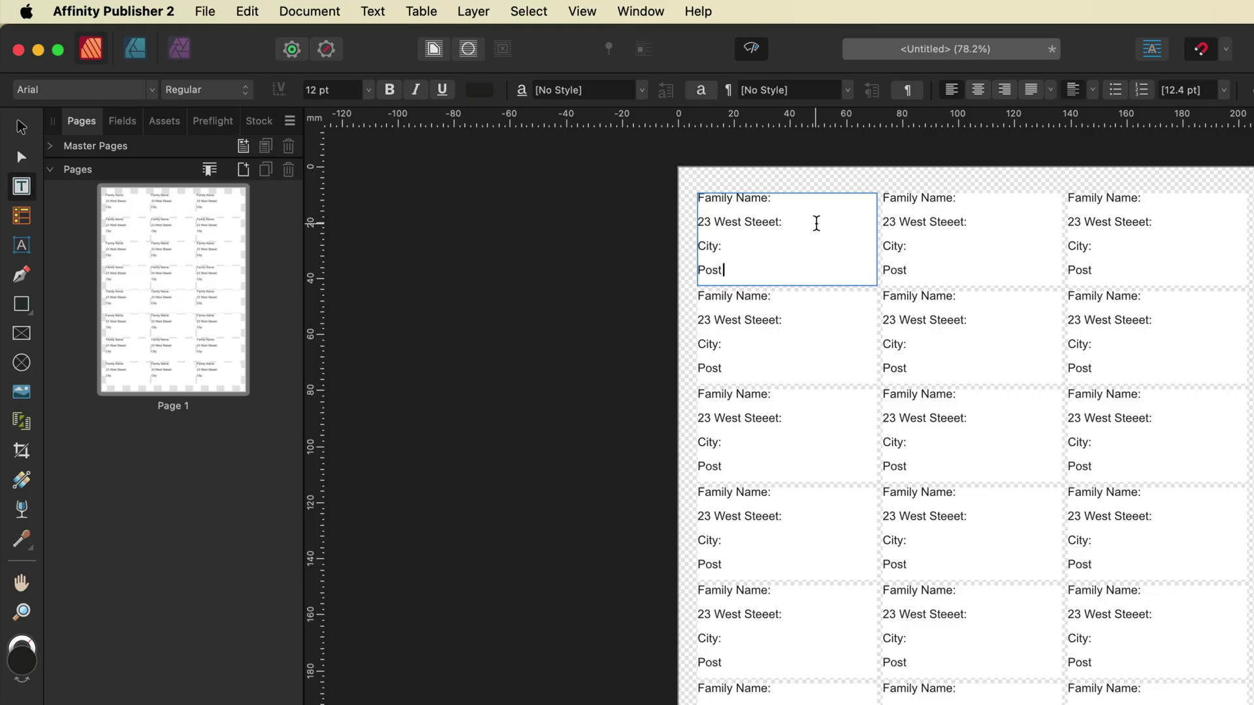
text( Code:)
key(Escape)
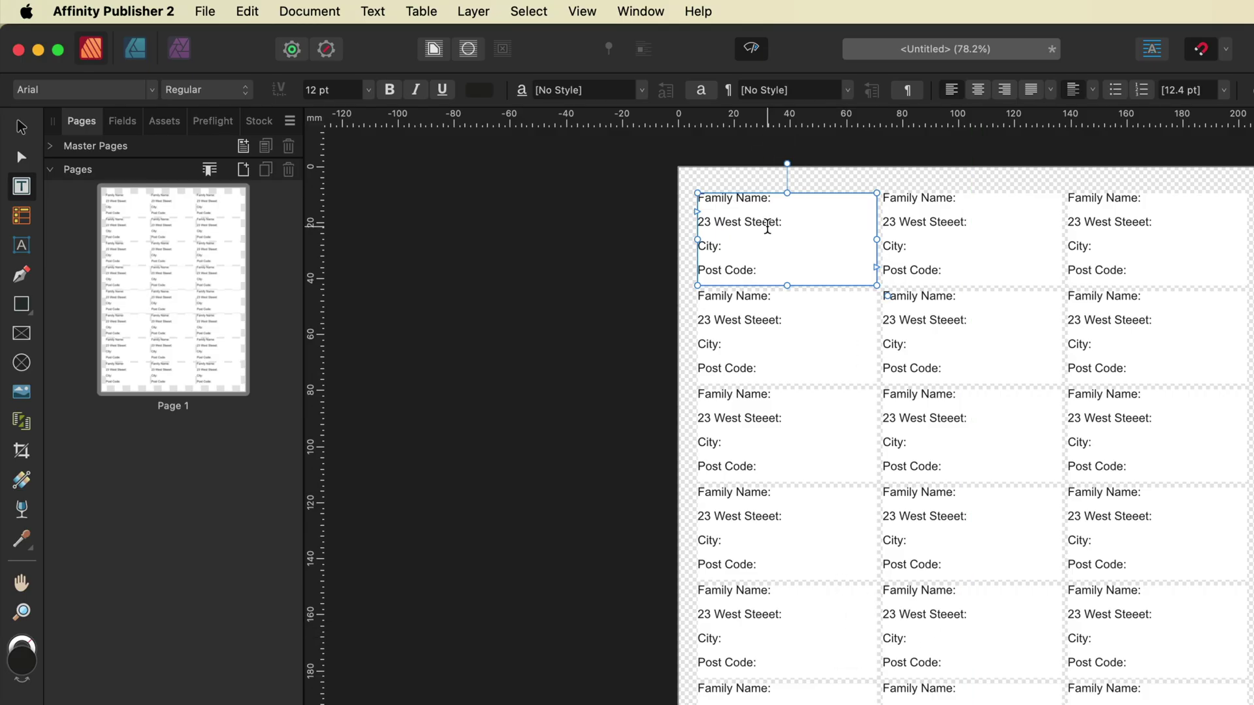
- Centre all four lines of label text vertically in the frame and set their left indent to 2 mm
drag(763, 270, 698, 204)
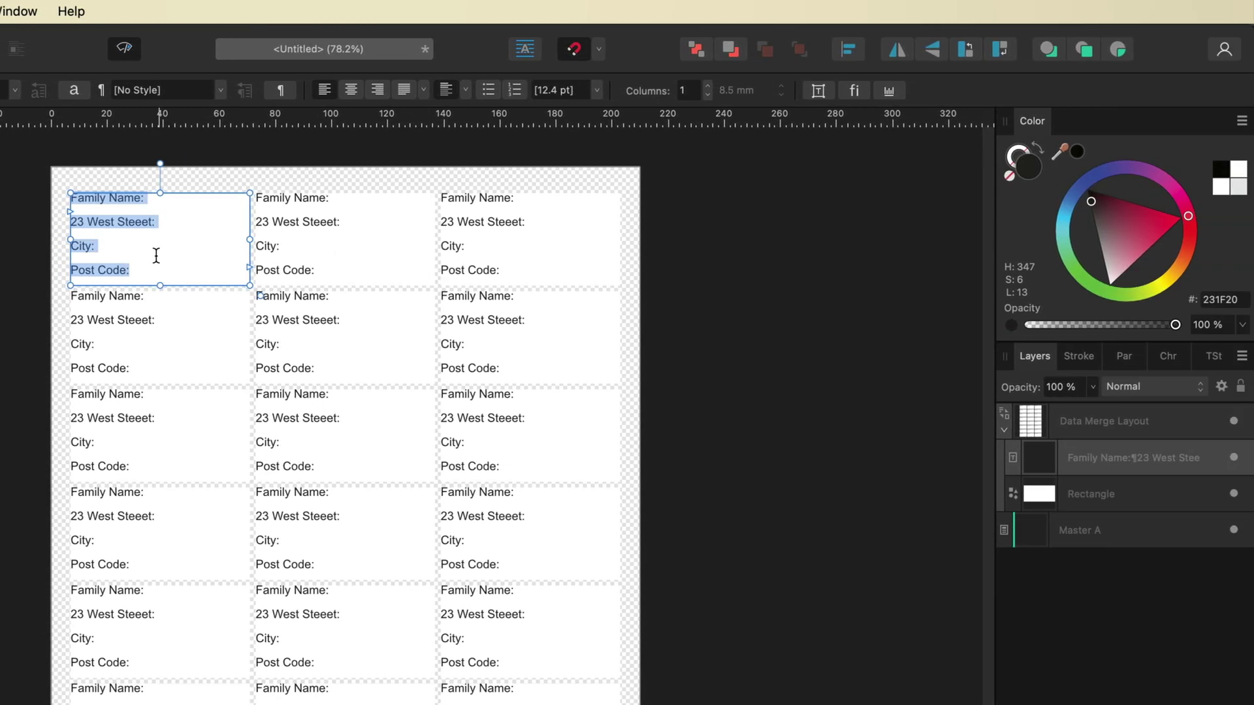
click(464, 91)
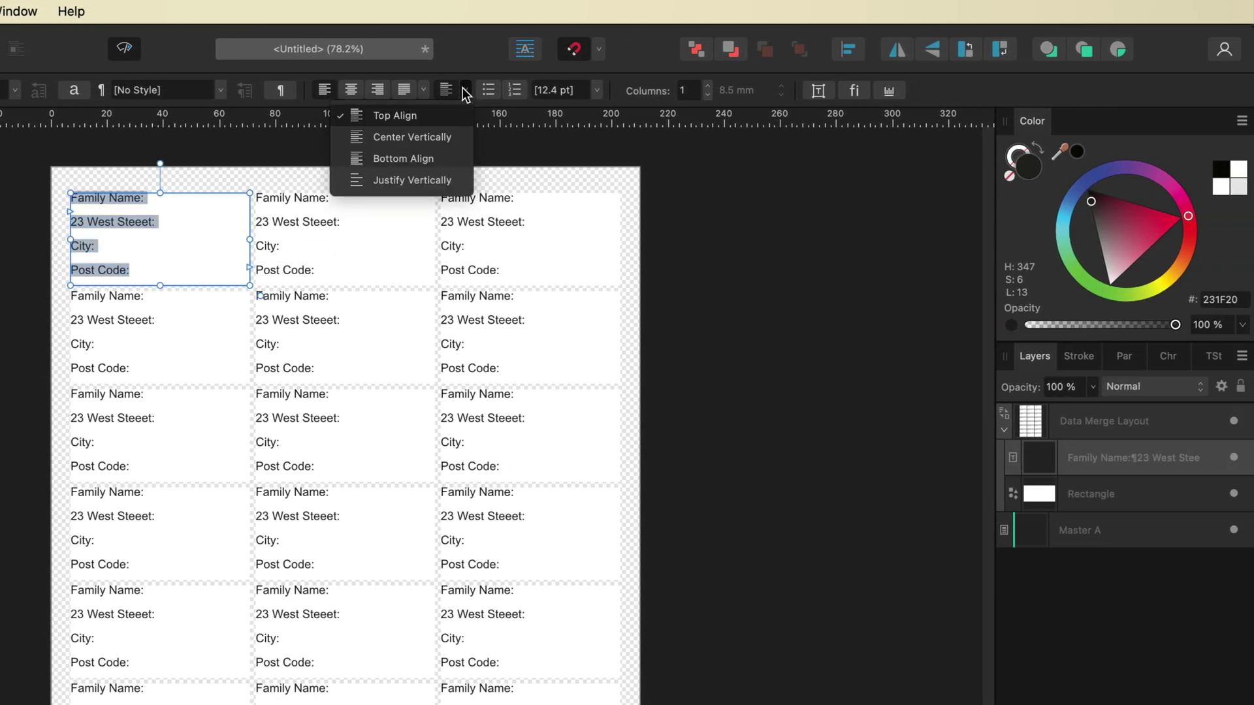
click(425, 131)
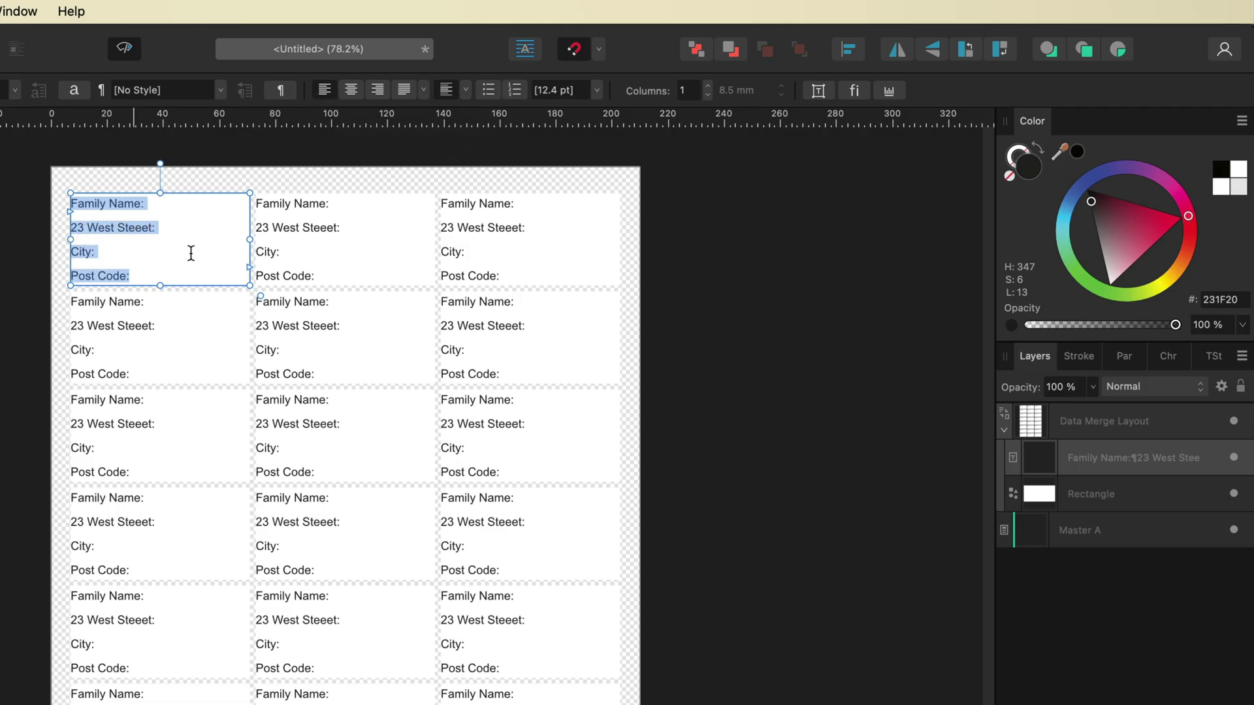
click(1124, 357)
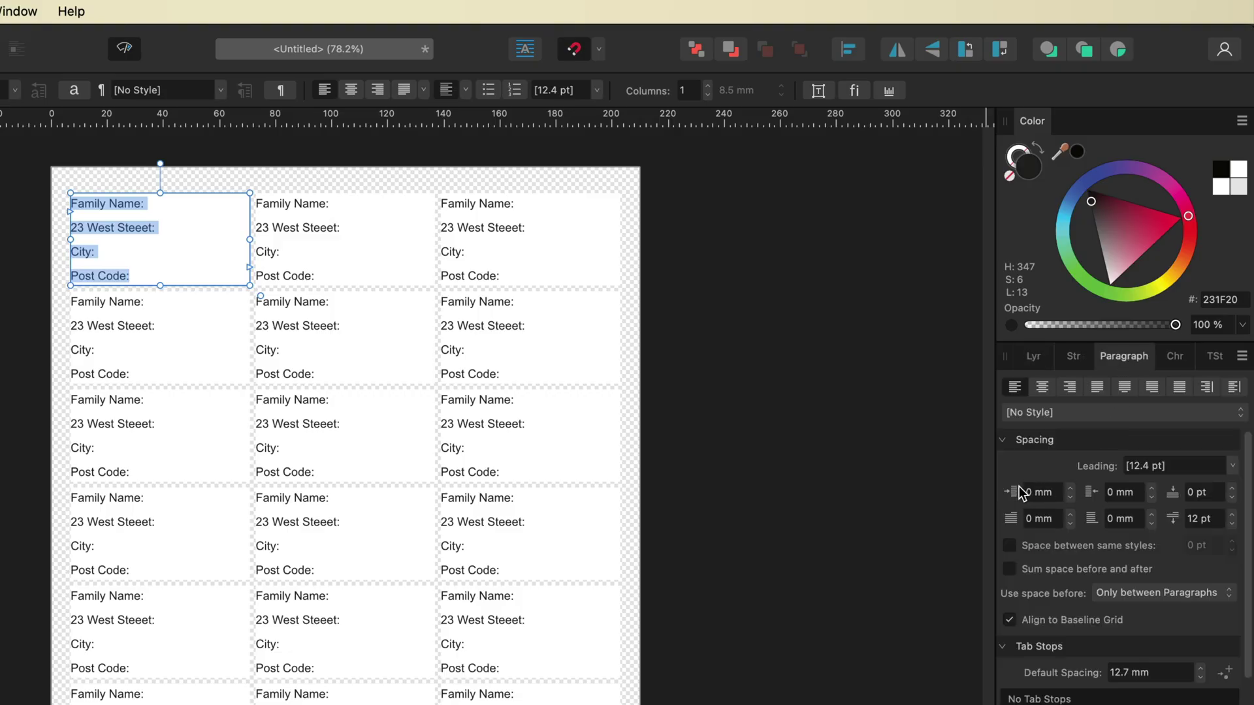
click(1071, 489)
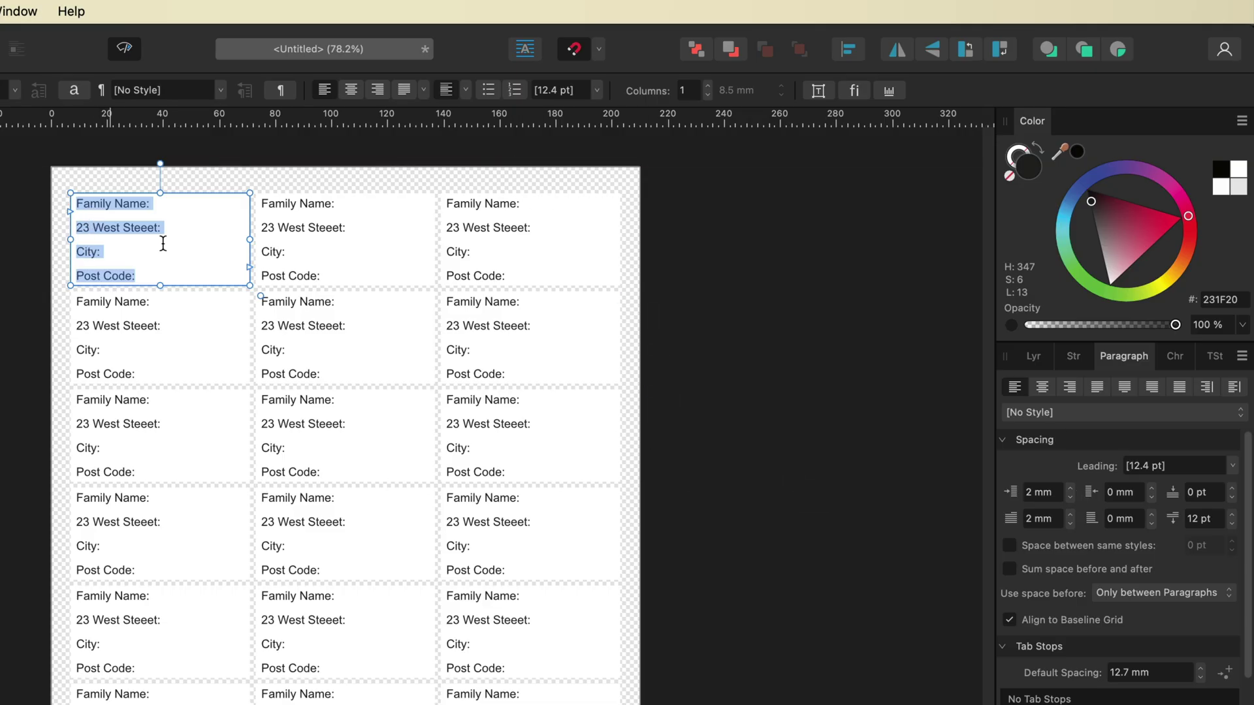
- Set the label text's leading to 8 pt and deselect the text frame
click(597, 89)
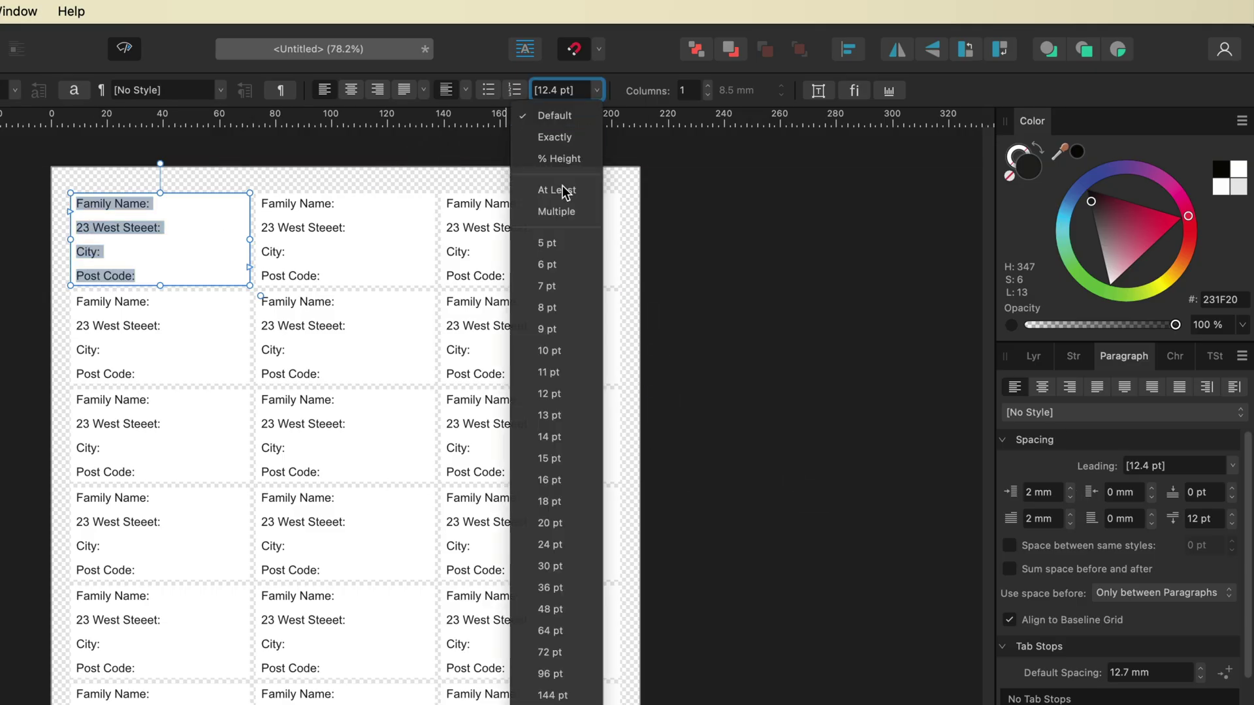
click(567, 311)
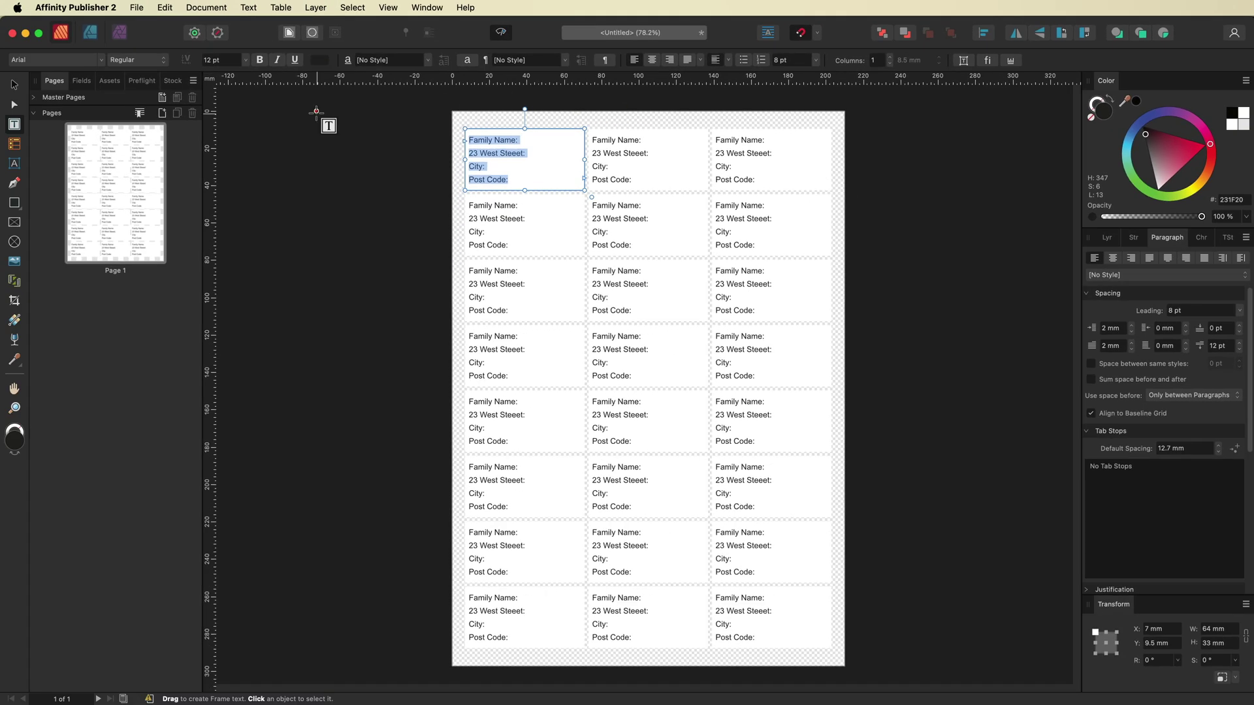
click(14, 85)
click(285, 137)
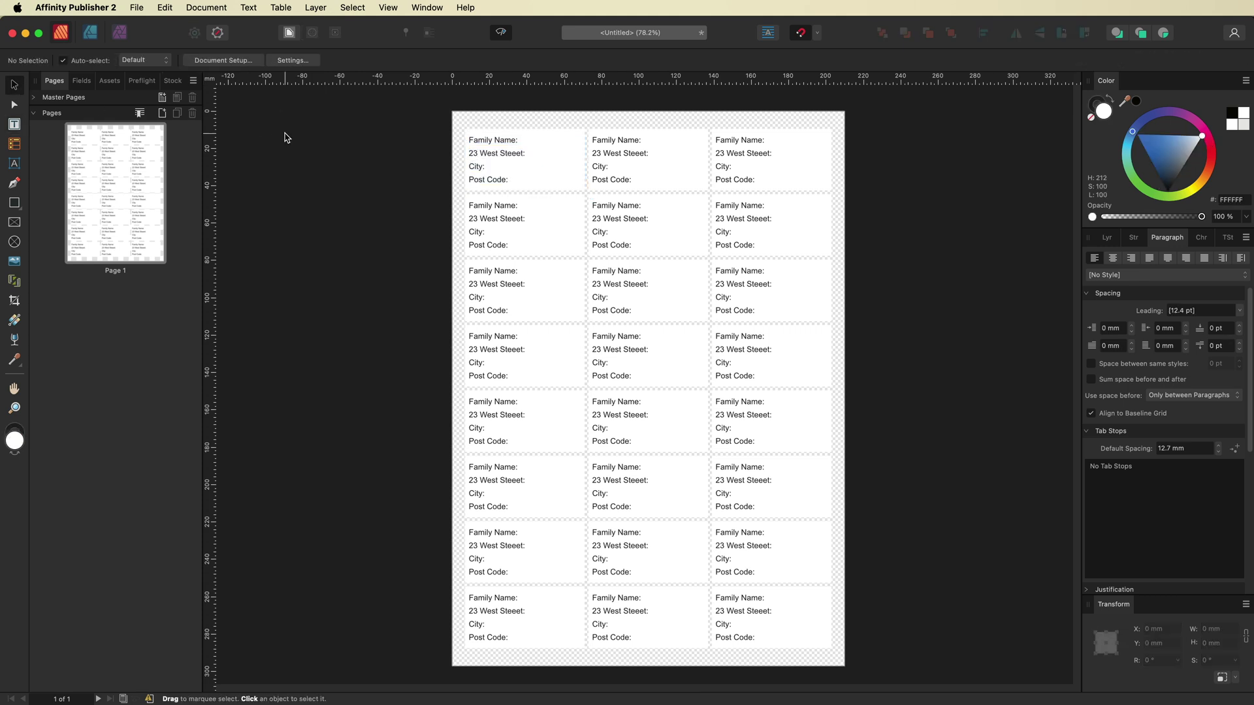
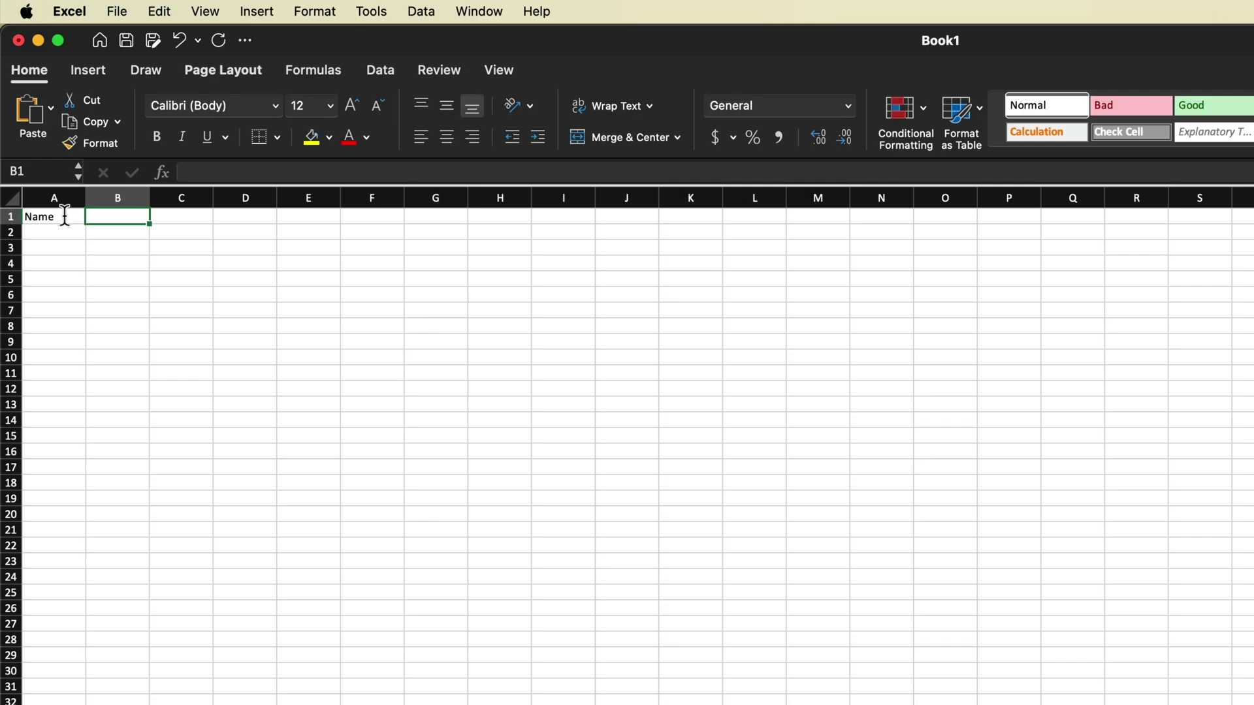
- In the Excel workbook, enter the column headings Address, City and Post Code in cells B1 to D1
text(Address)
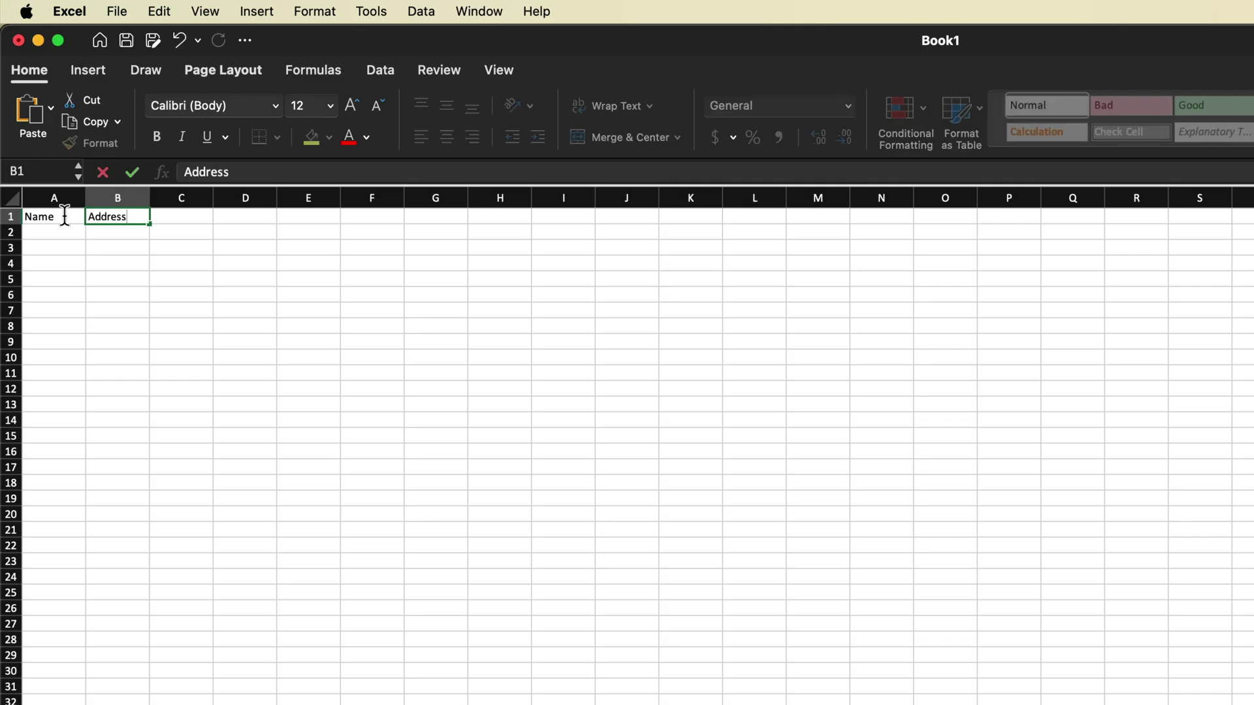
key(Tab)
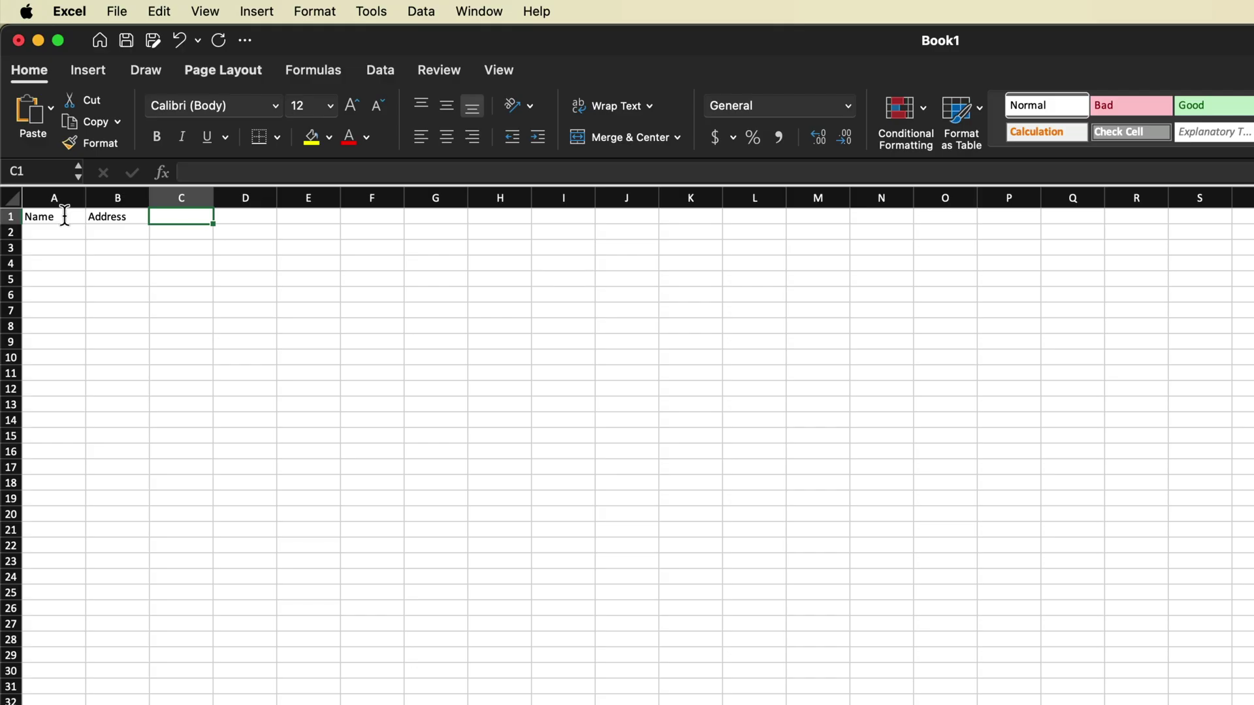
text(City)
key(Tab)
text(Po)
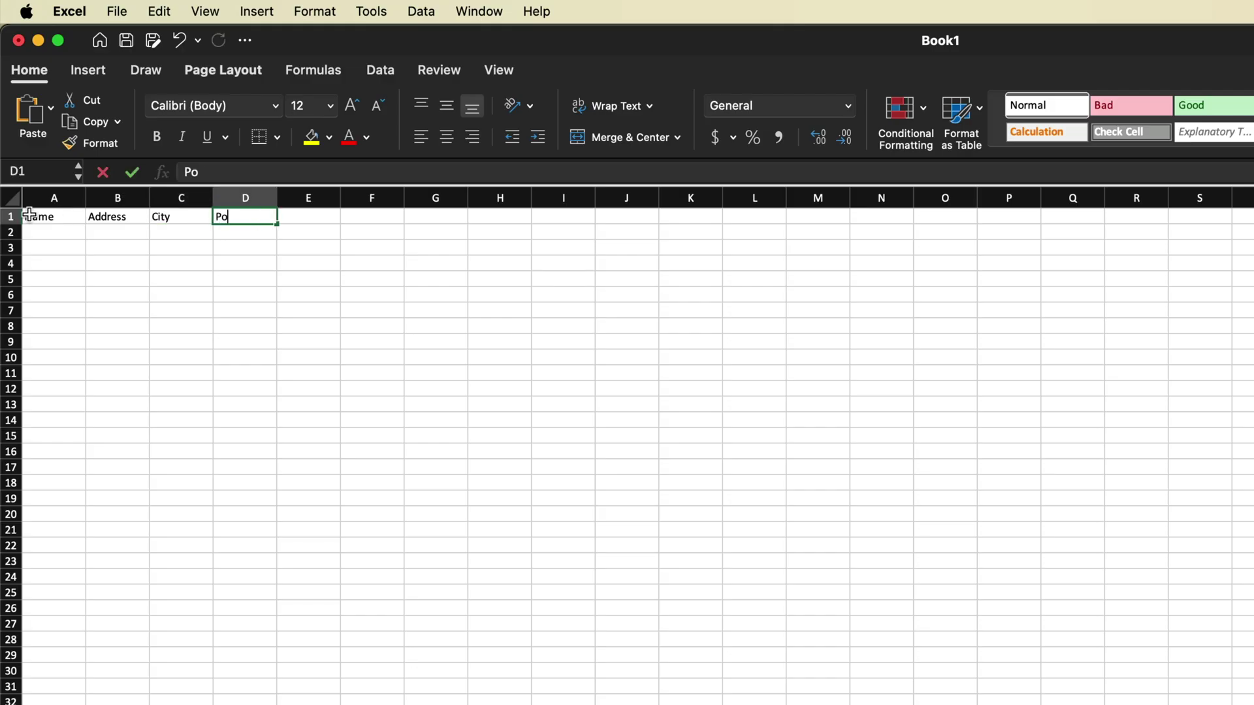
text(st Code)
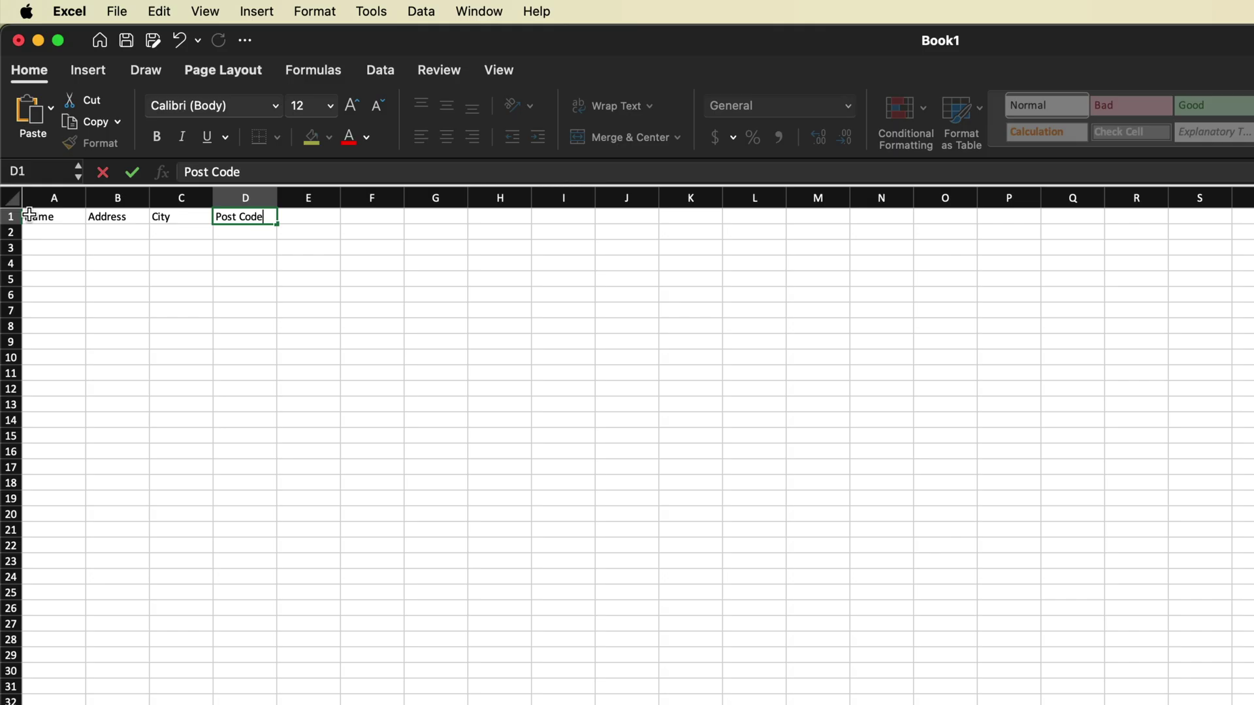
key(Return)
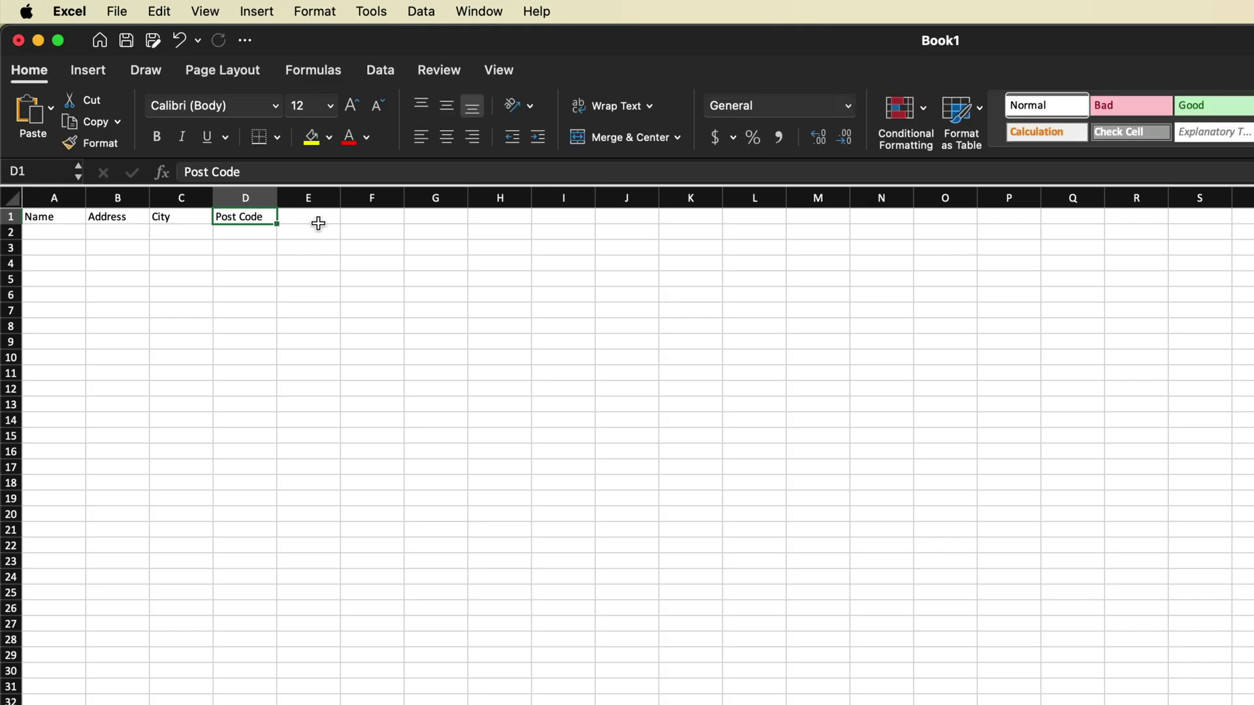
click(46, 219)
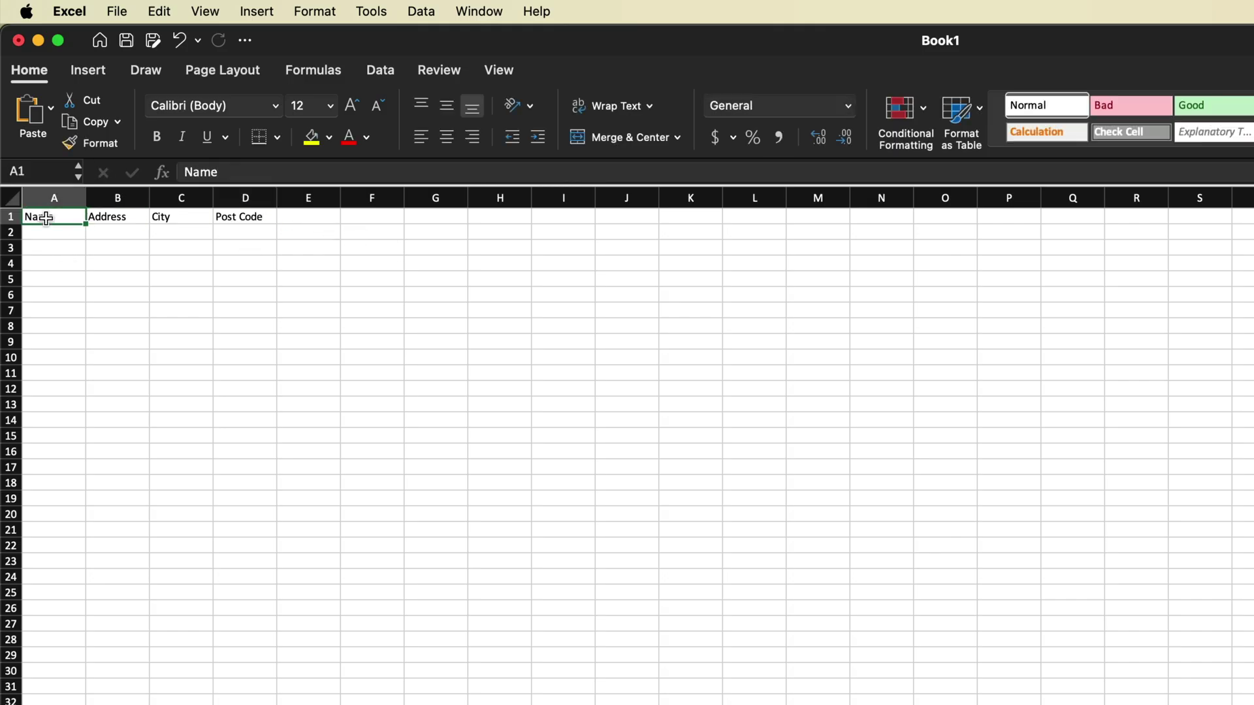
click(120, 217)
click(48, 234)
click(49, 248)
click(49, 264)
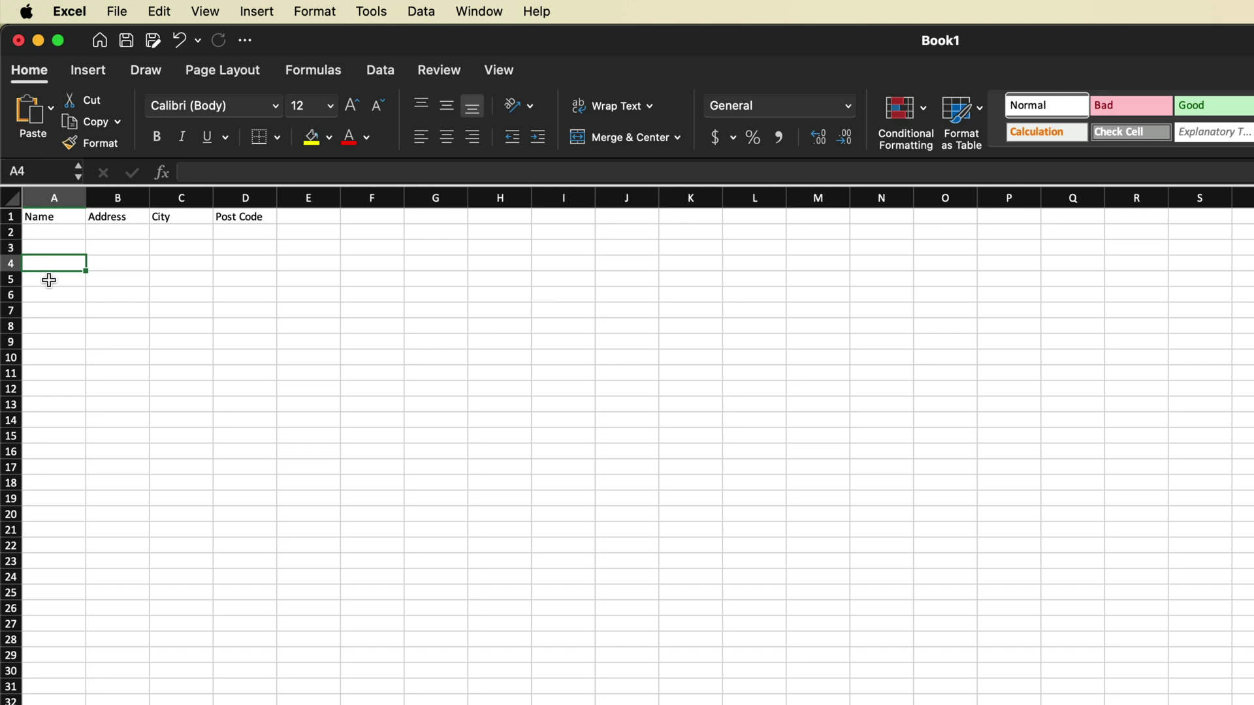
click(51, 295)
click(124, 233)
click(124, 263)
click(171, 236)
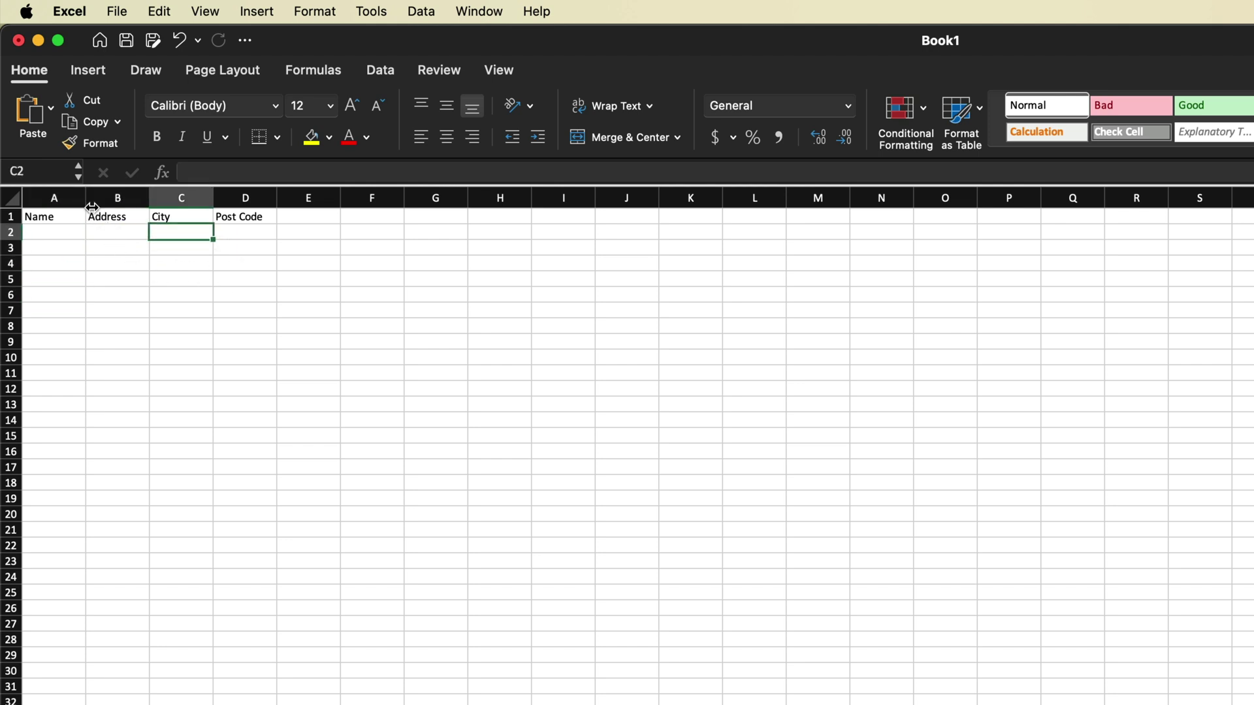
- Widen the Name, Address, City and Post Code columns to make room for the entries
drag(86, 199, 268, 209)
click(62, 232)
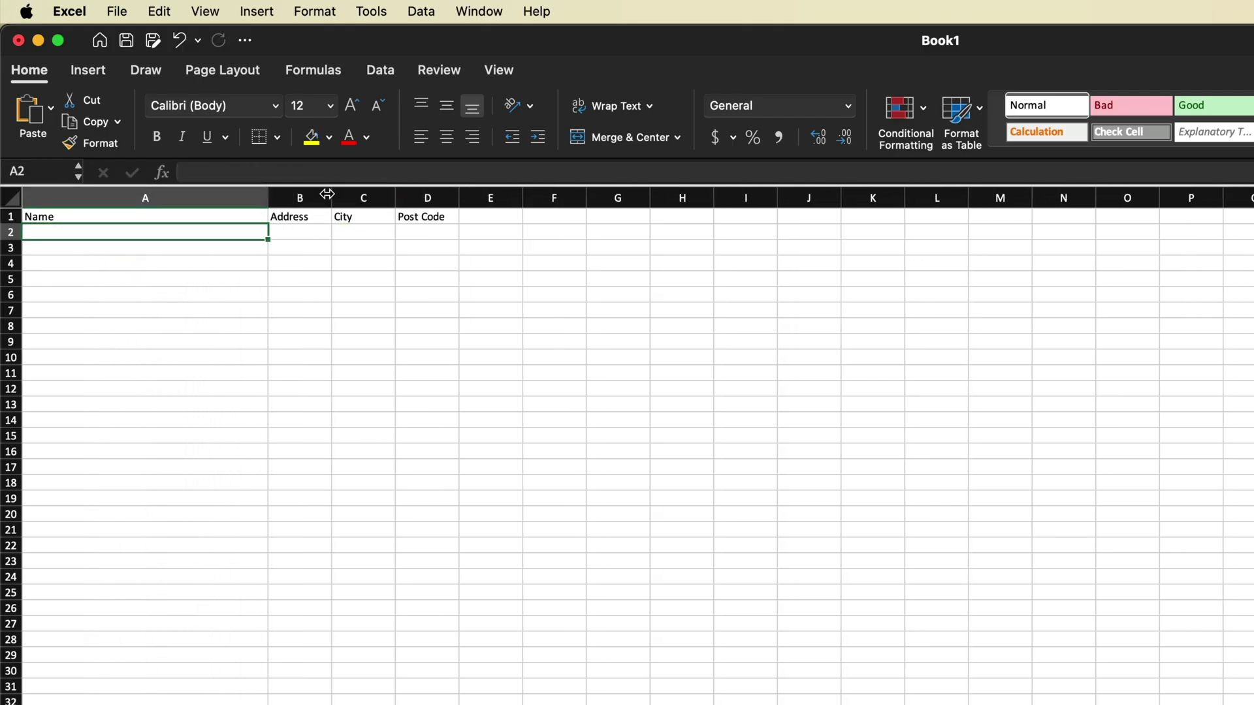
drag(331, 198, 906, 198)
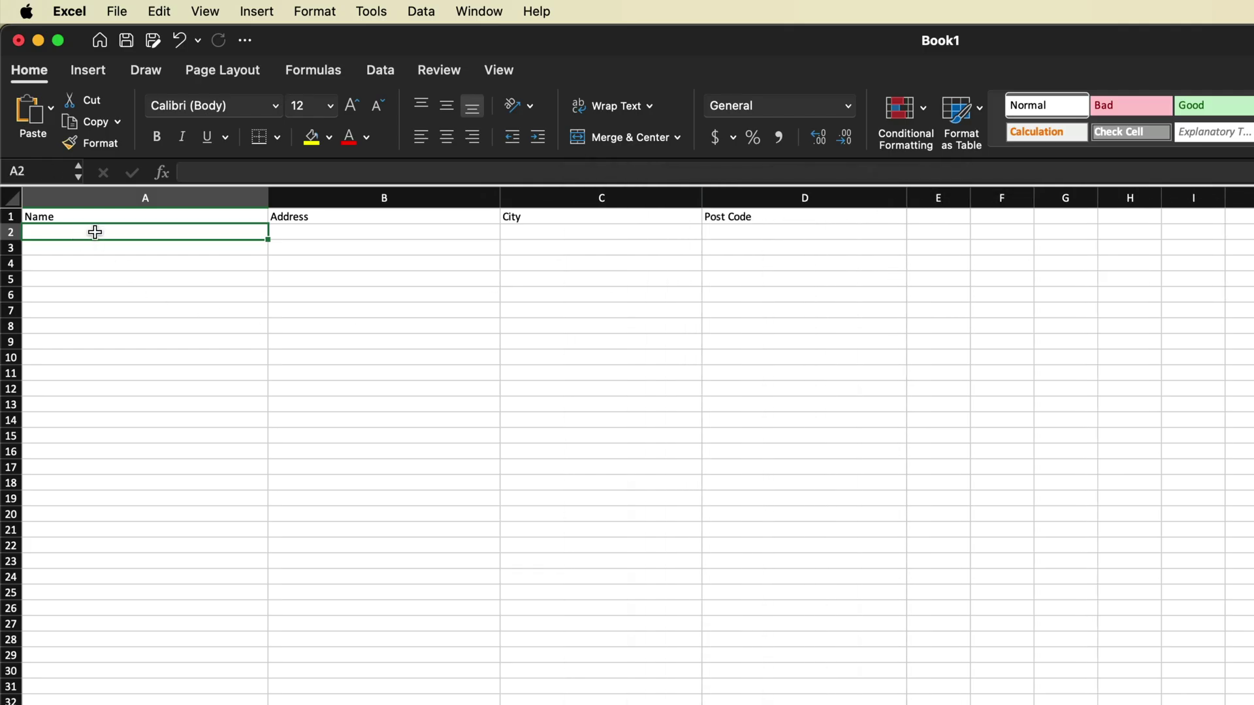
- Enter the first family's name in cell A2 under the Name heading
text(The)
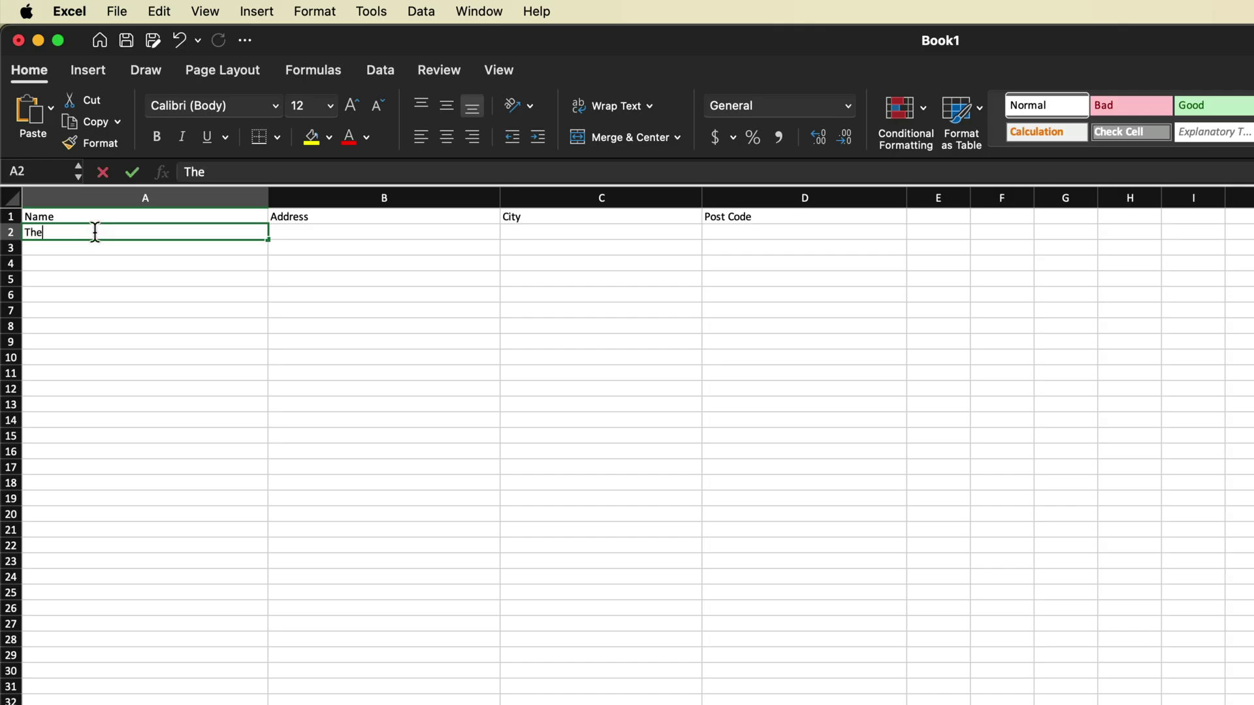
text( Ward )
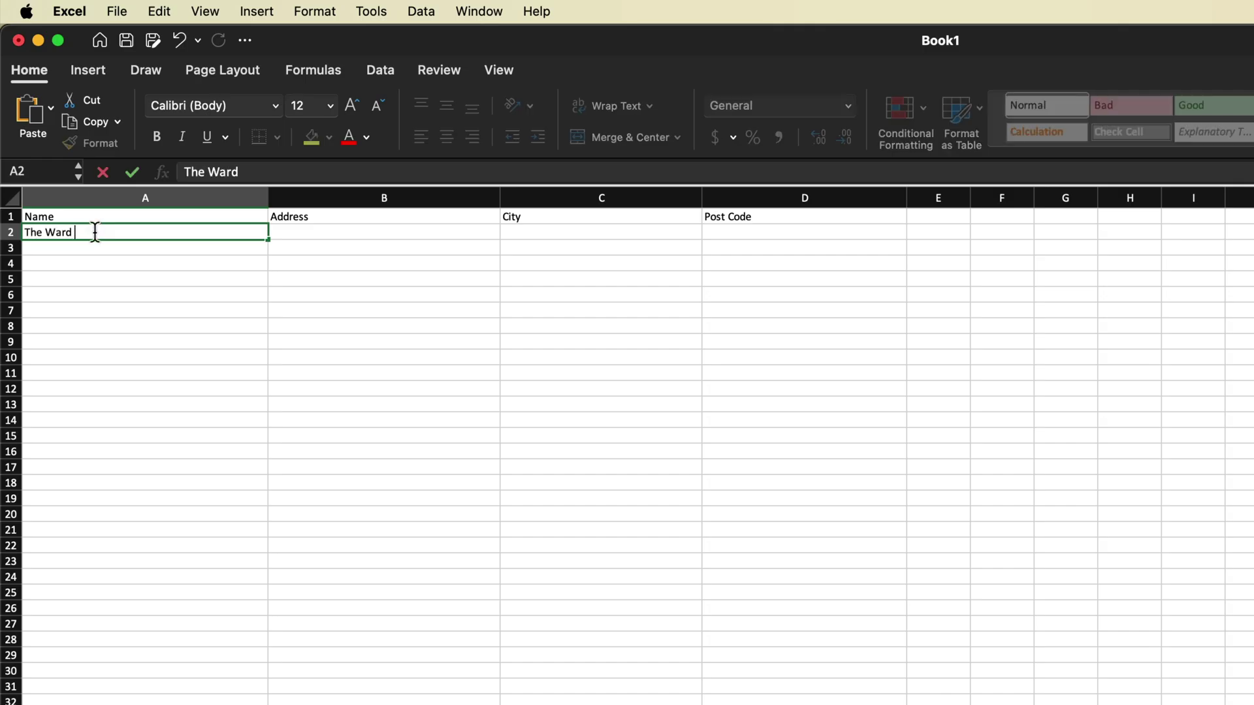
text(Family)
click(327, 233)
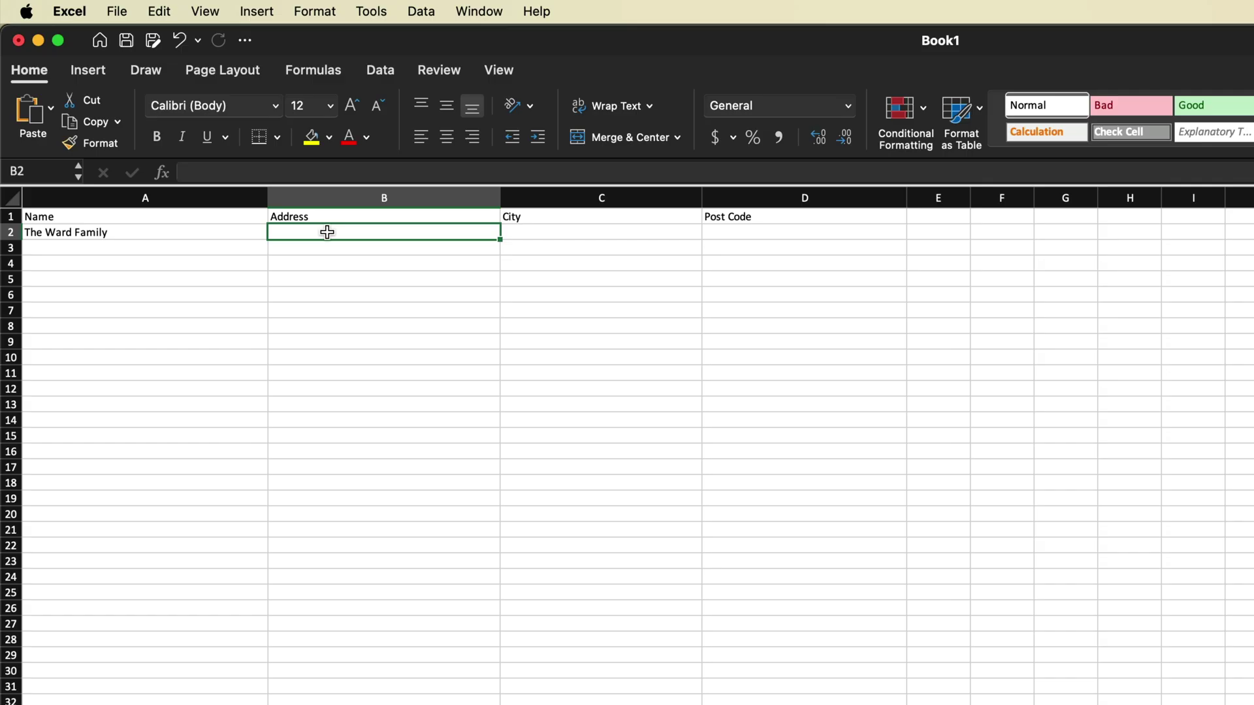
- Enter the first family's street address, city and post code in cells B2 to D2
text(1 Fa)
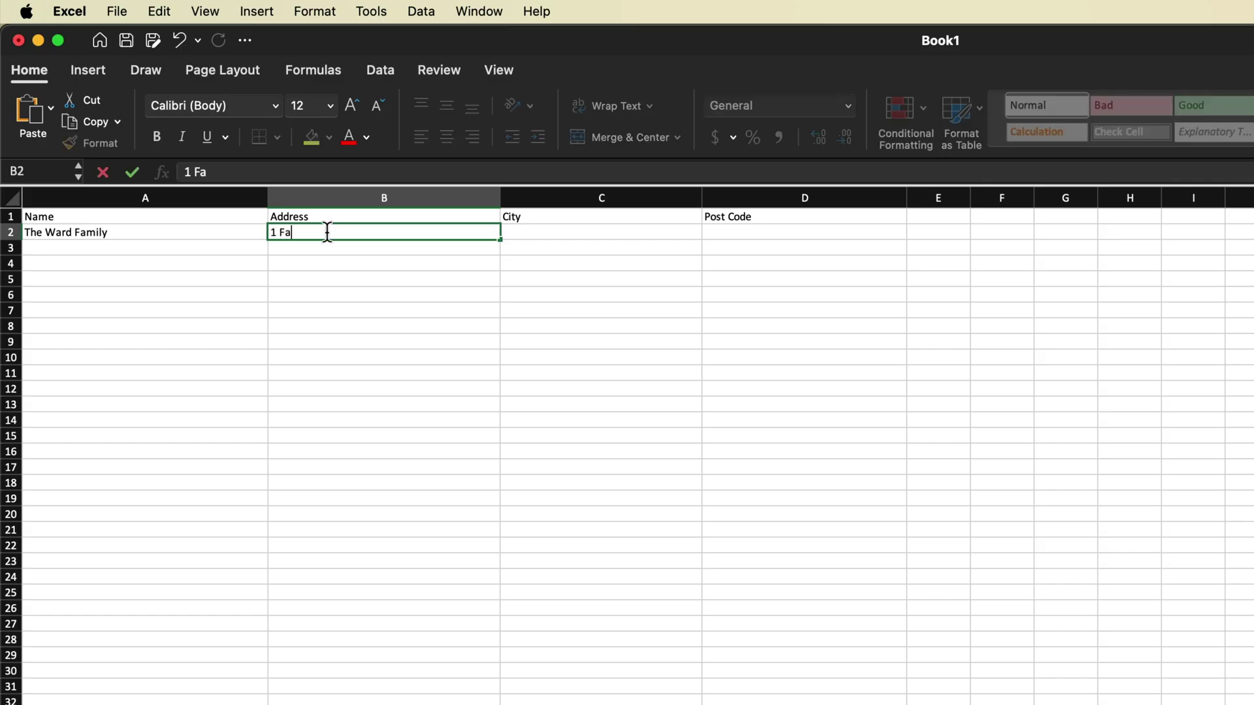
text(ke Street)
click(557, 233)
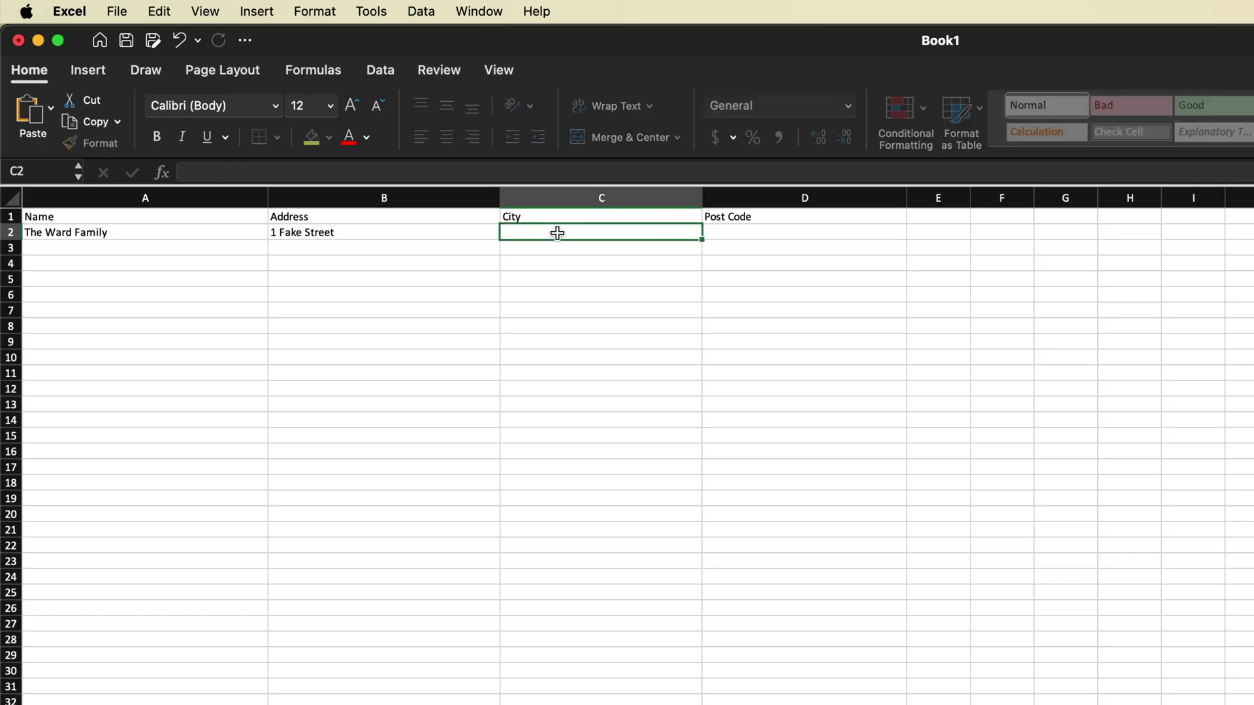
text(London)
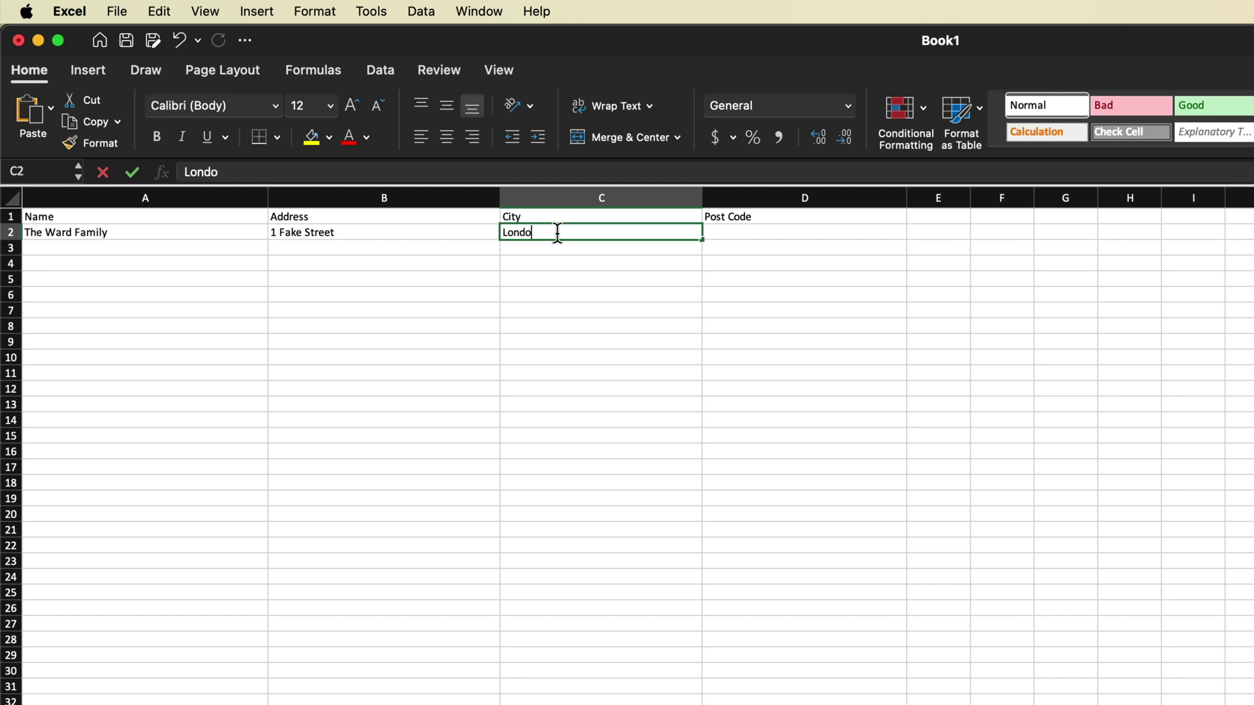
click(741, 230)
text(SE10 0DX)
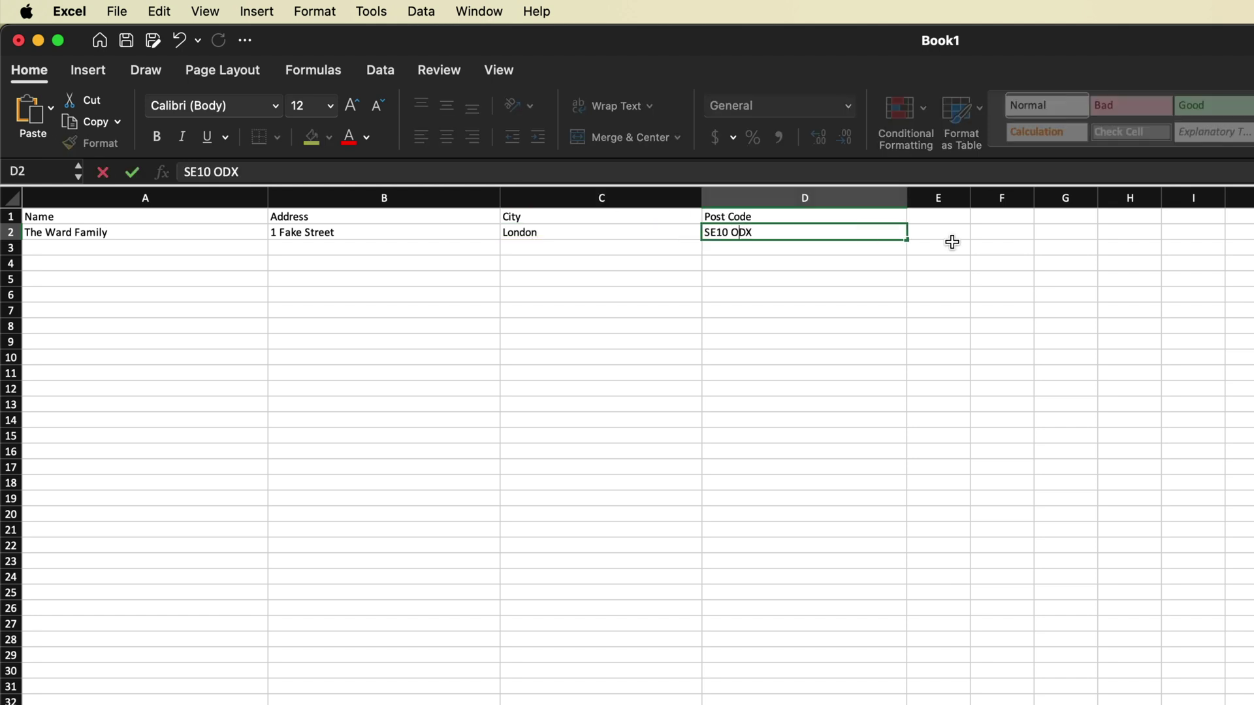
click(940, 246)
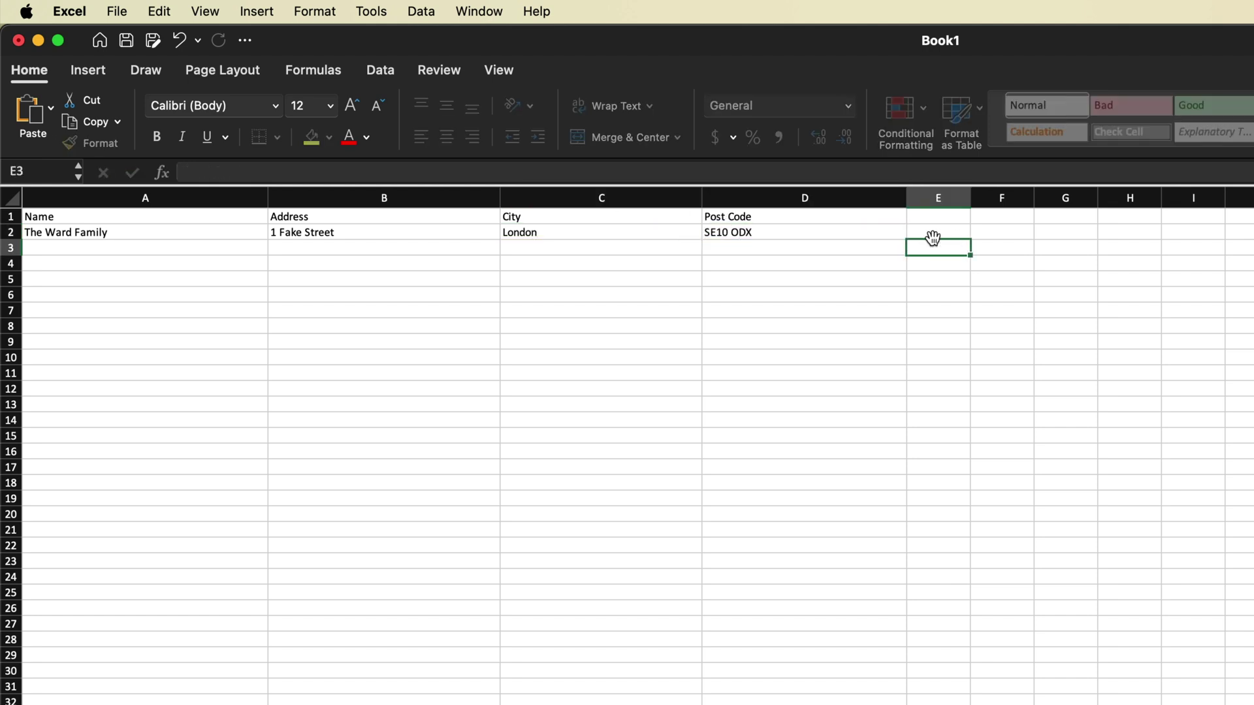
- Fill rows 3 to 29 with the remaining families' names, street addresses, cities and post codes, and look through the list
click(107, 248)
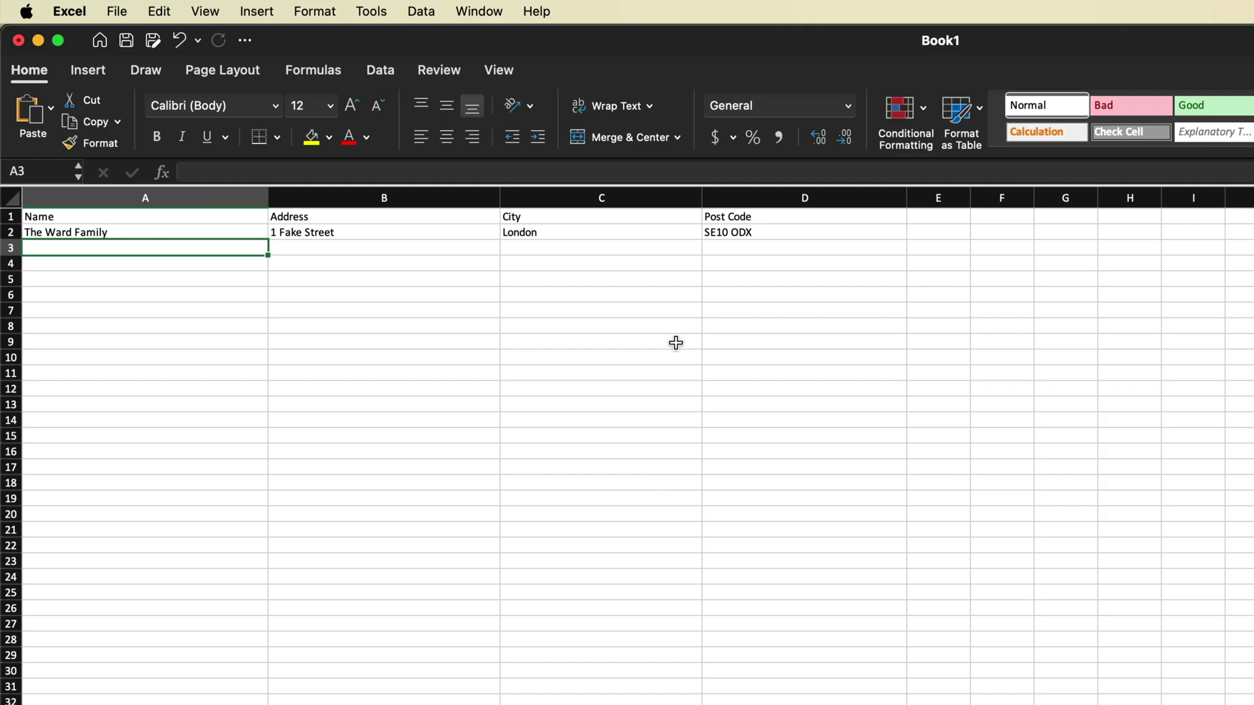
key(super+z)
click(288, 704)
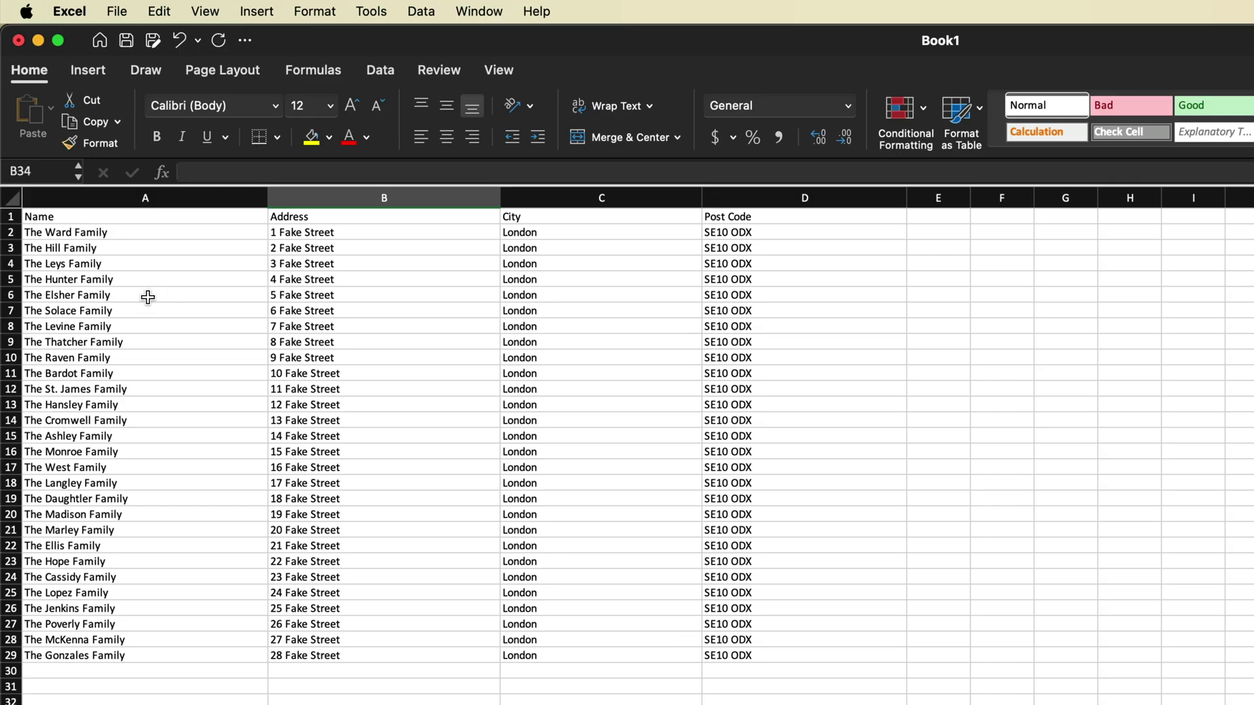
scroll(145, 301, down, 16)
scroll(145, 306, up, 16)
- Save the address list to the Desktop as an Excel Workbook (.xlsx) named Youtube
click(118, 11)
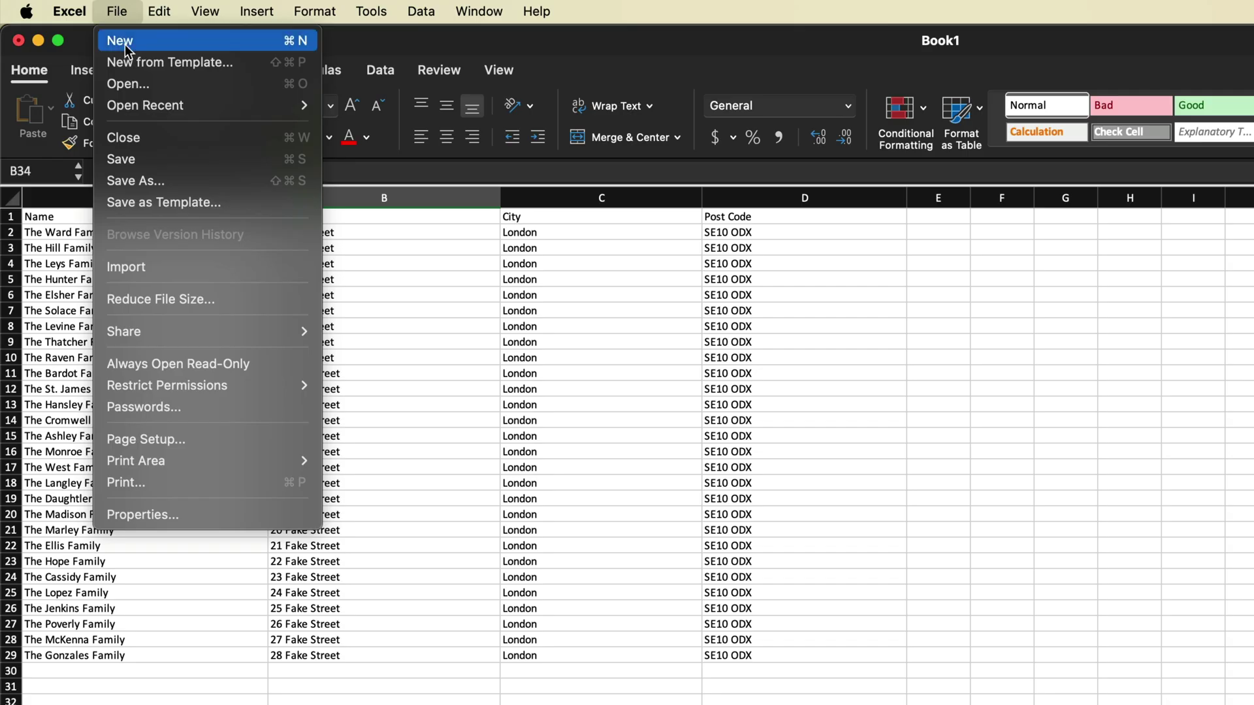
click(177, 181)
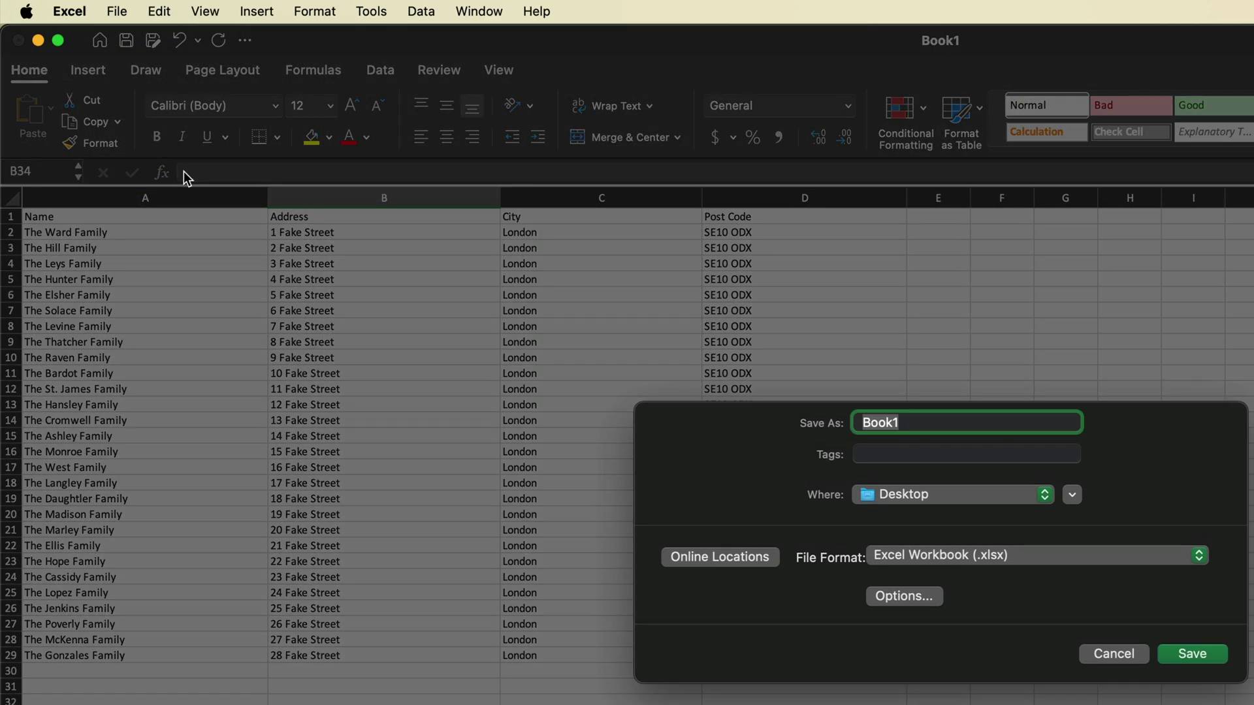
click(970, 420)
drag(923, 419, 824, 421)
text(Youtube)
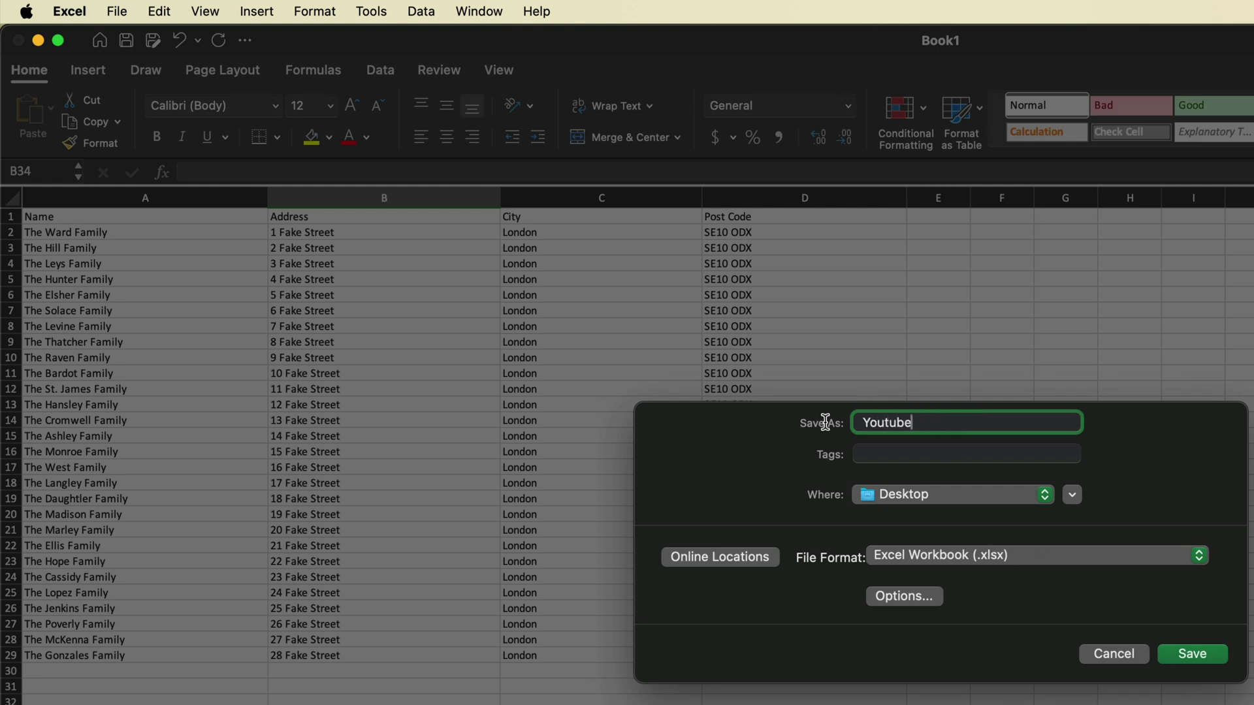
click(1185, 653)
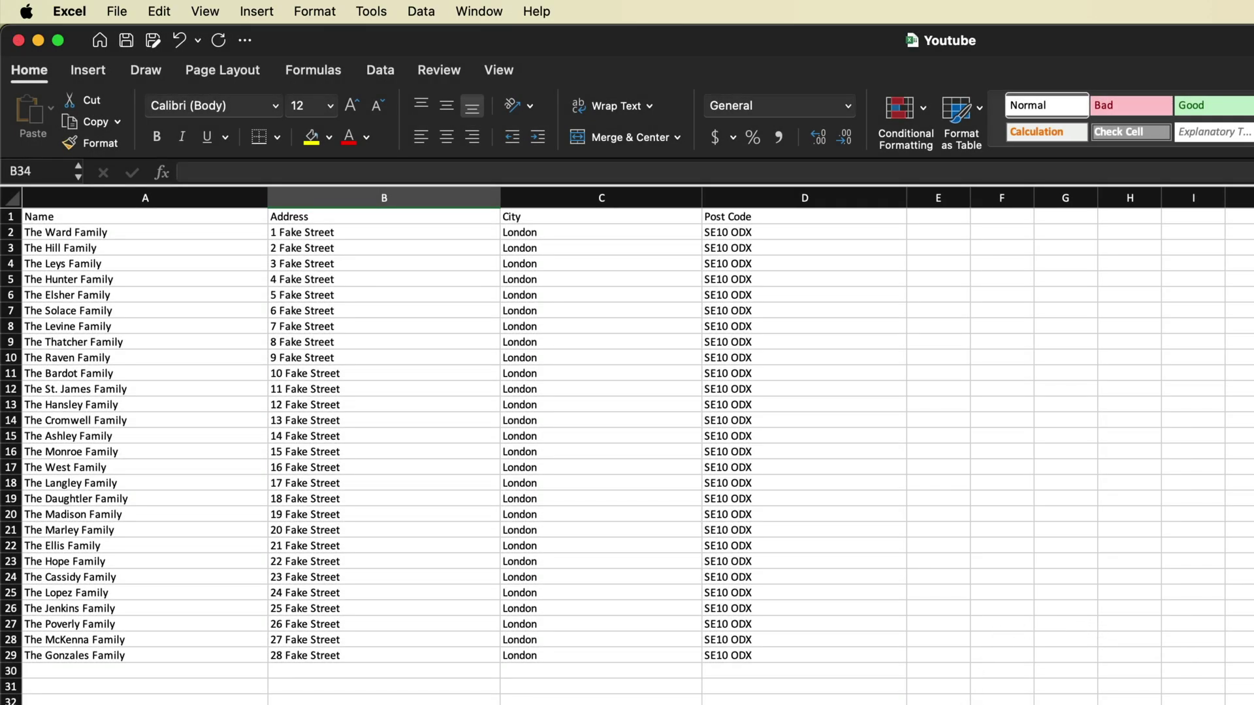
- Switch to Affinity Publisher and add Youtube.xlsx from the Desktop as the data source in the Data Merge Manager
key(super+Tab)
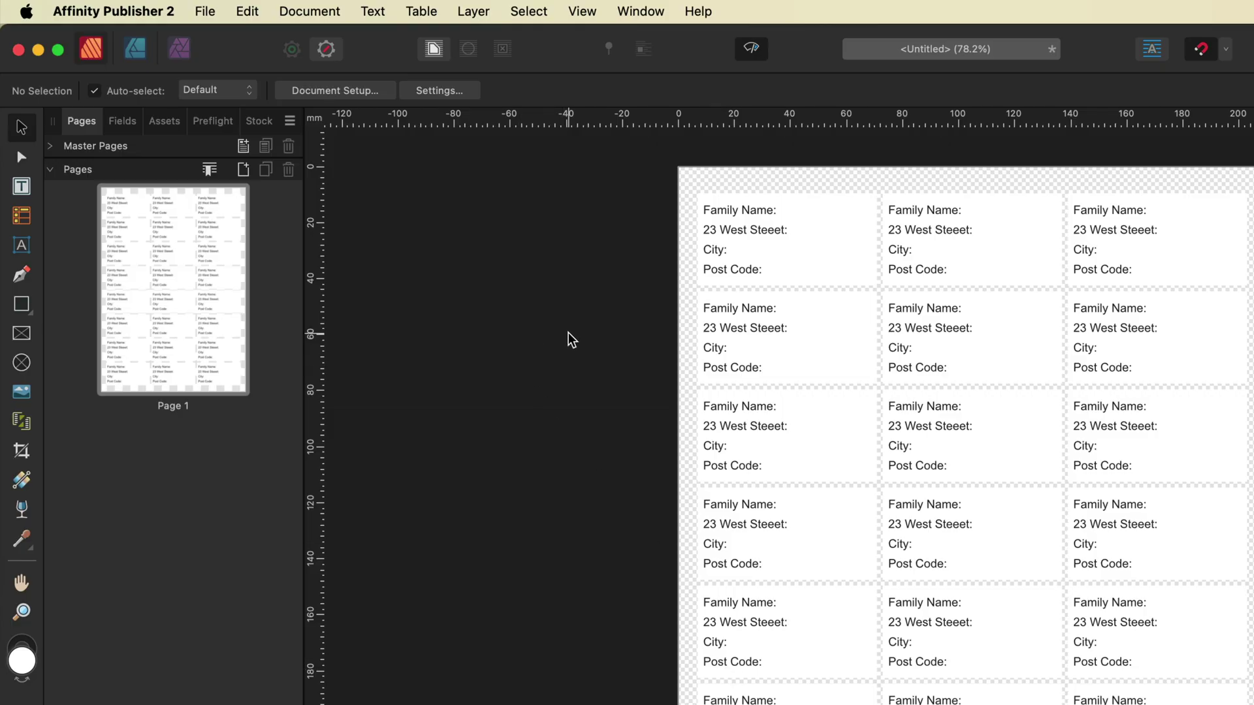
click(641, 12)
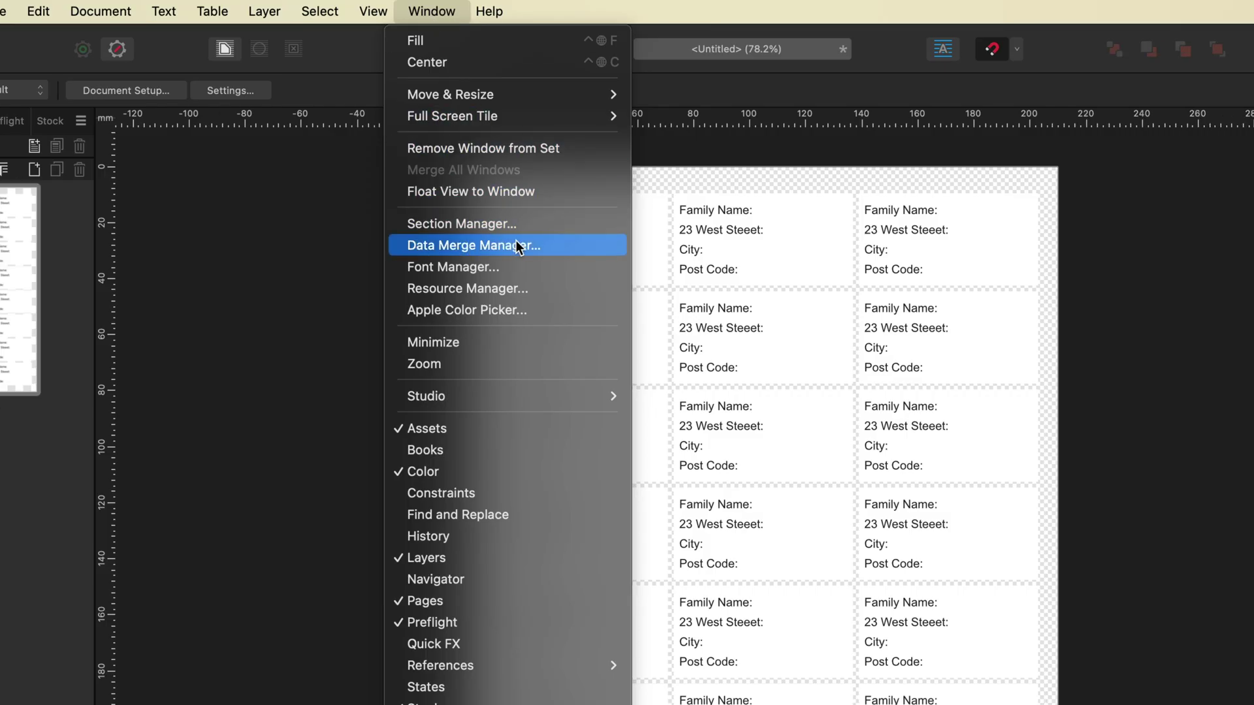
click(515, 247)
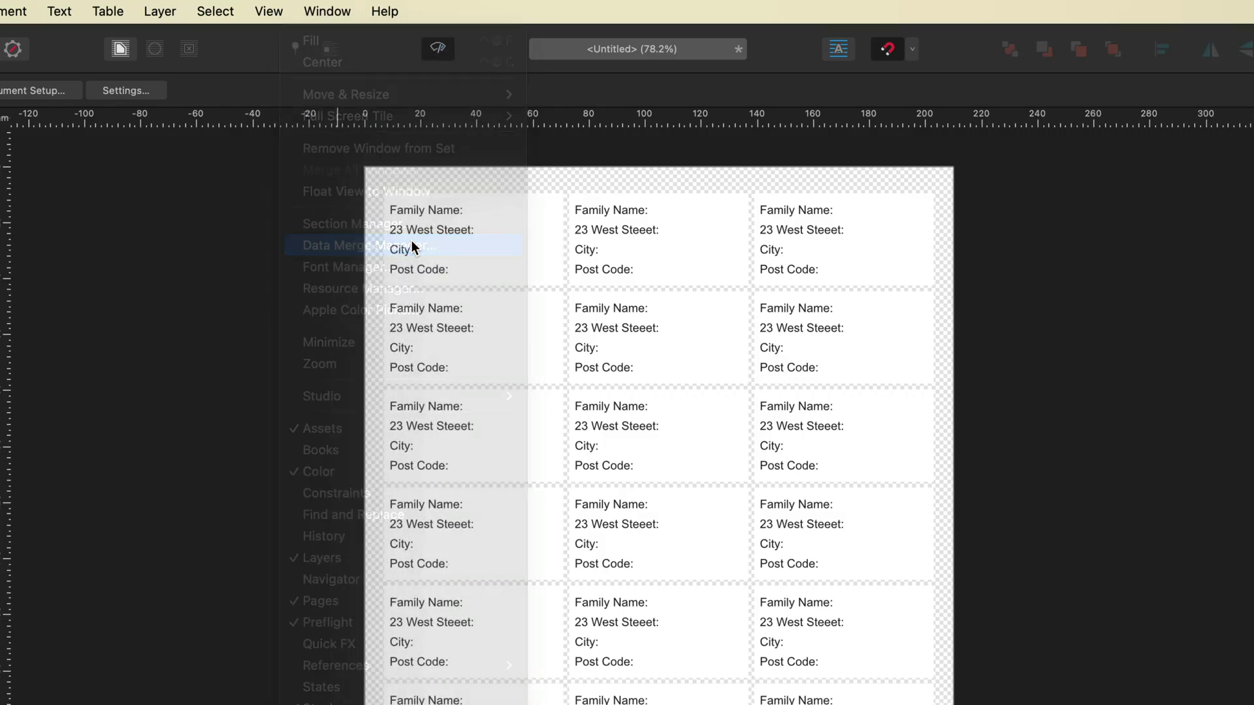
drag(703, 160, 457, 147)
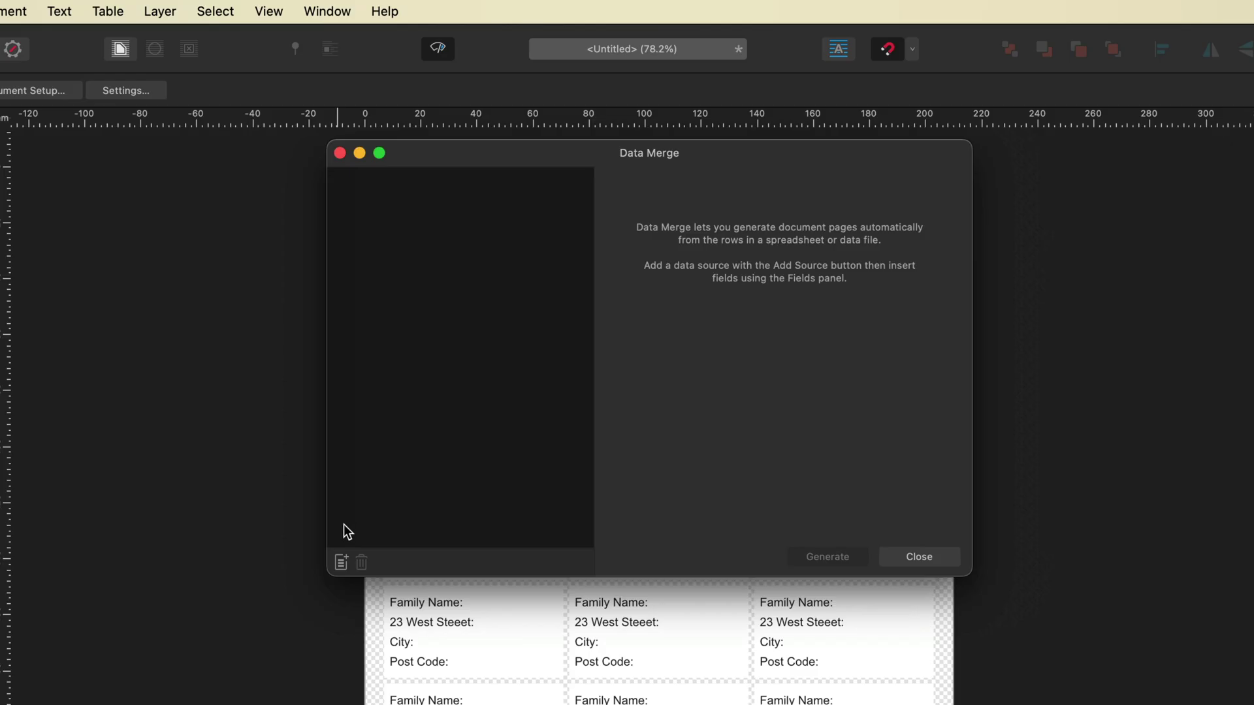
click(341, 563)
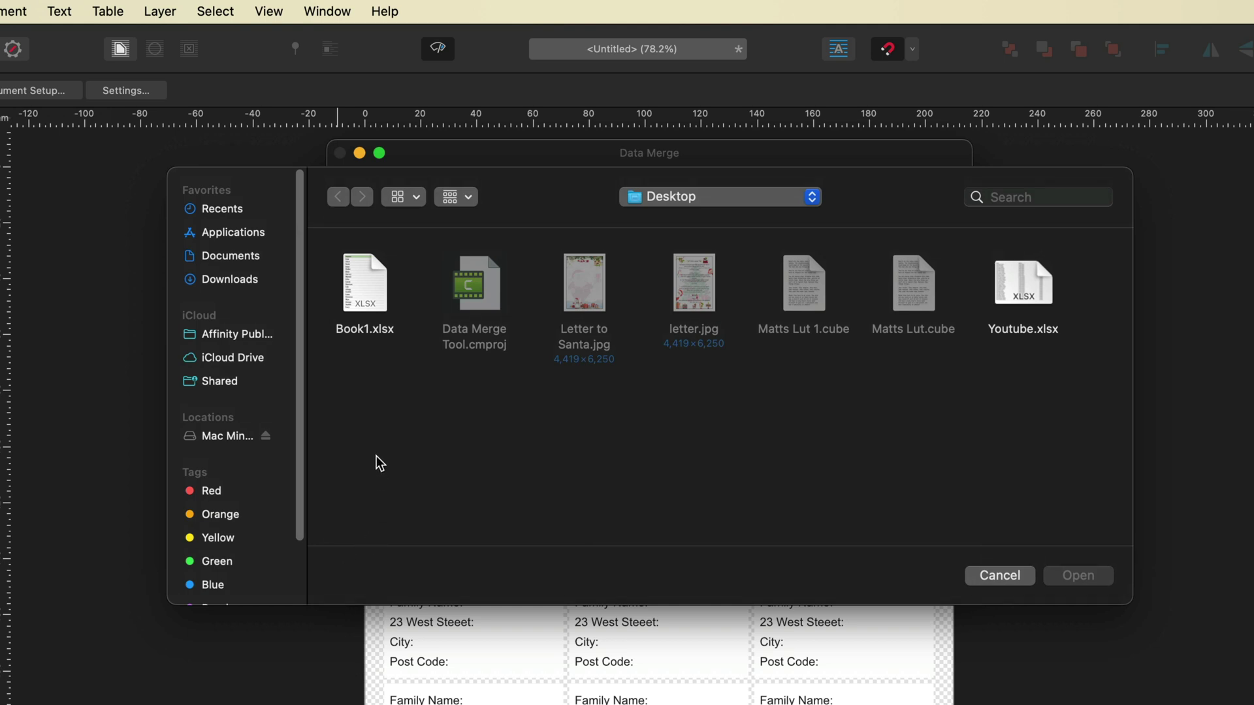
double_click(1011, 282)
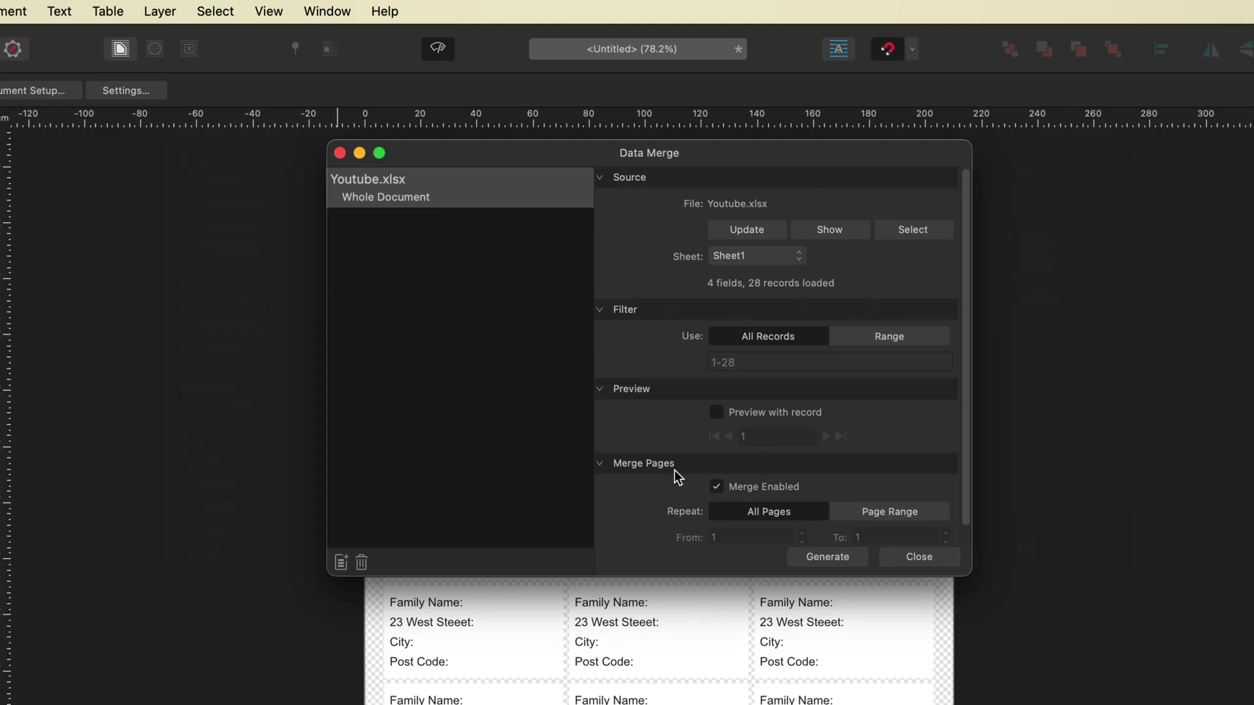
- Enable the data merge preview with record 1, close the manager and display the document's fields
click(717, 413)
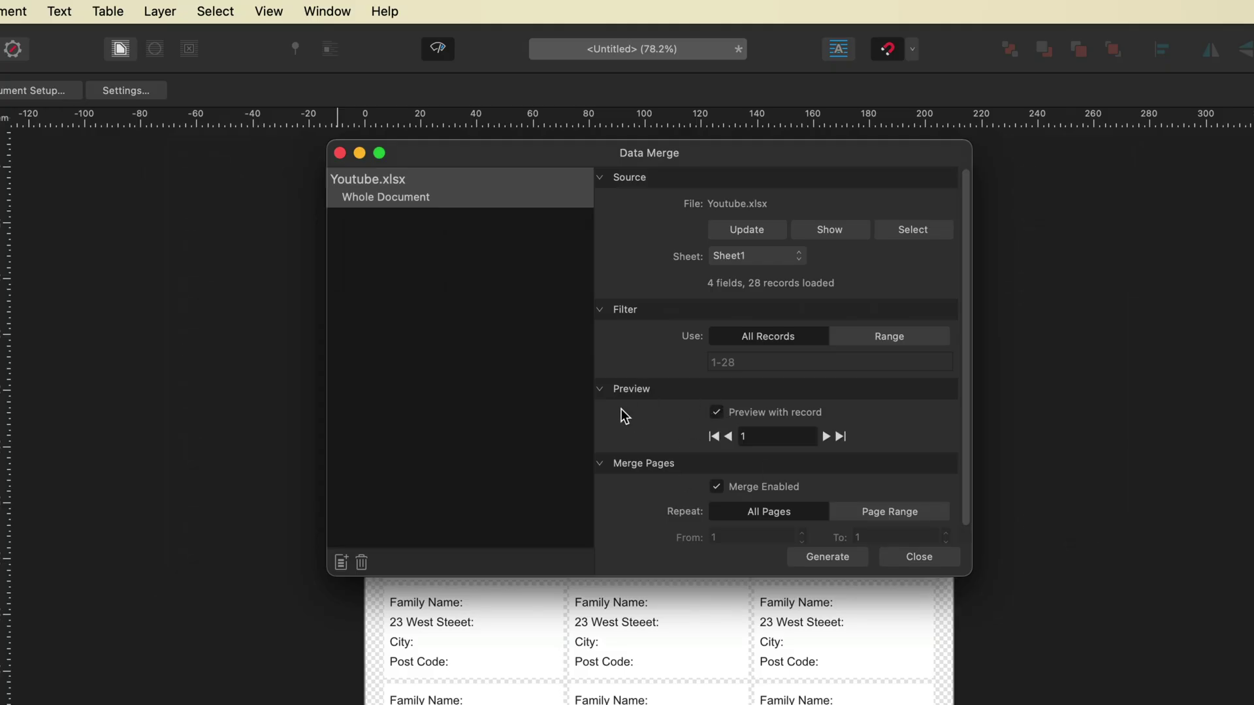
click(919, 556)
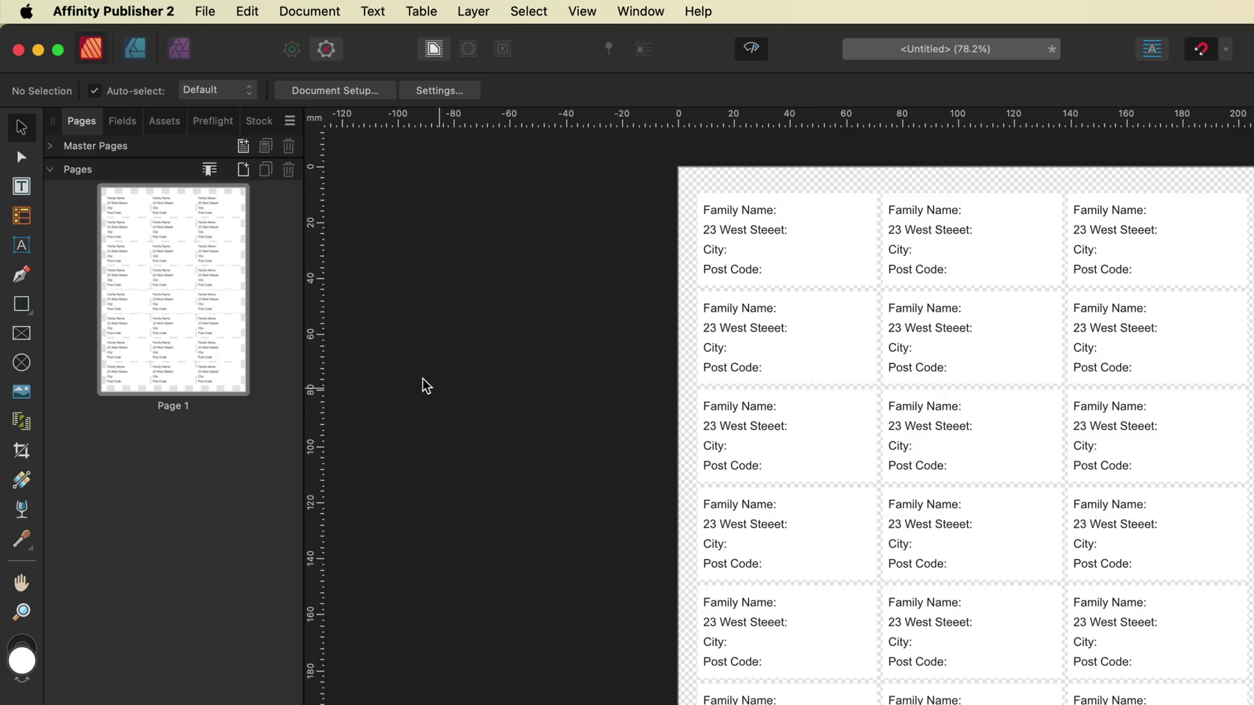
click(124, 123)
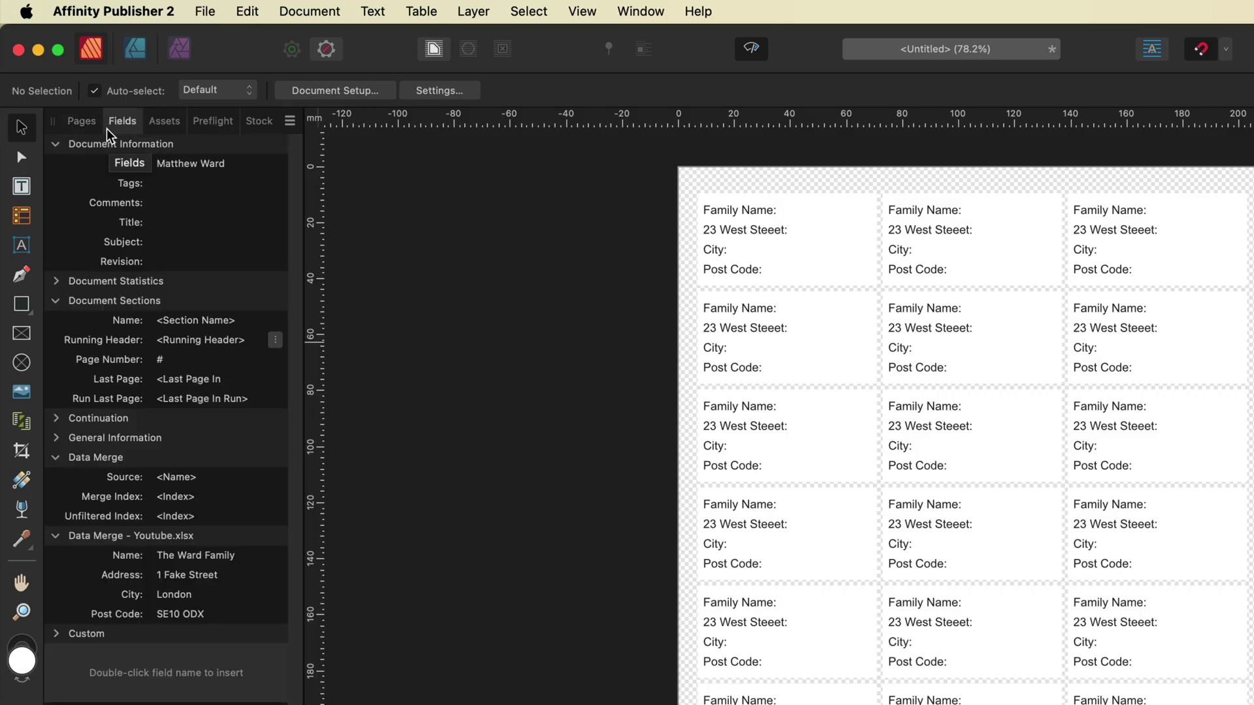
click(637, 10)
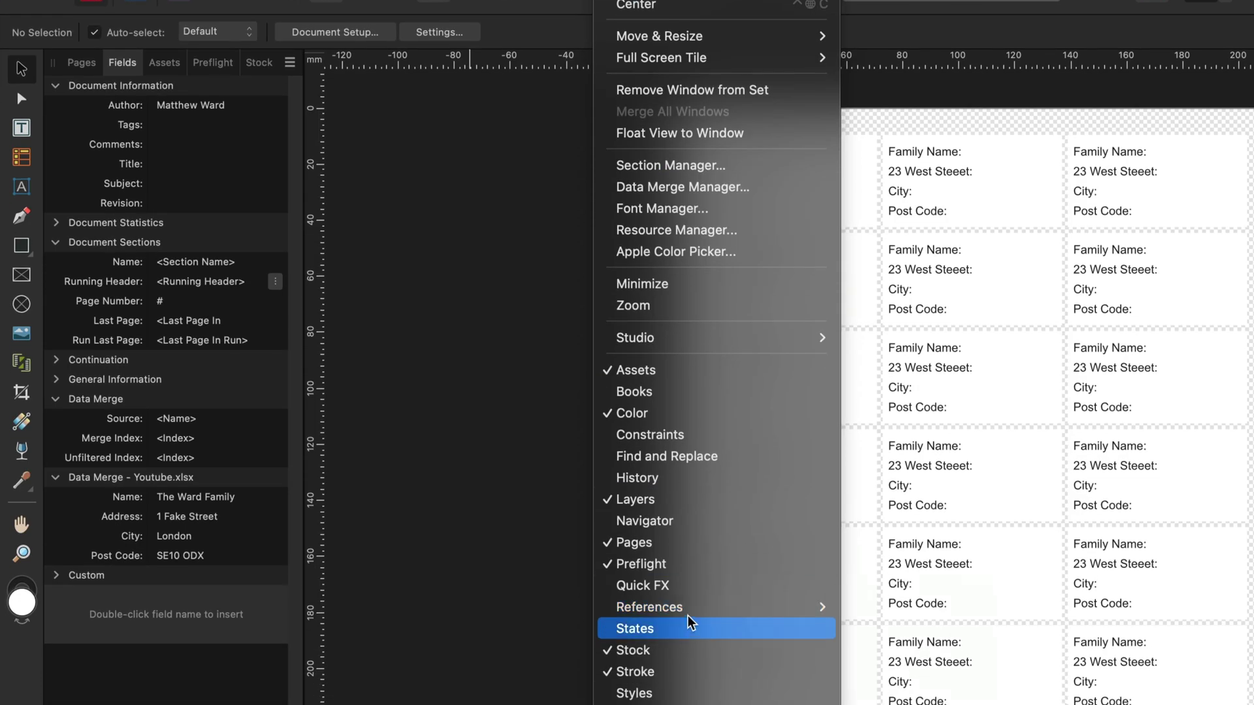
mouse_move(686, 665)
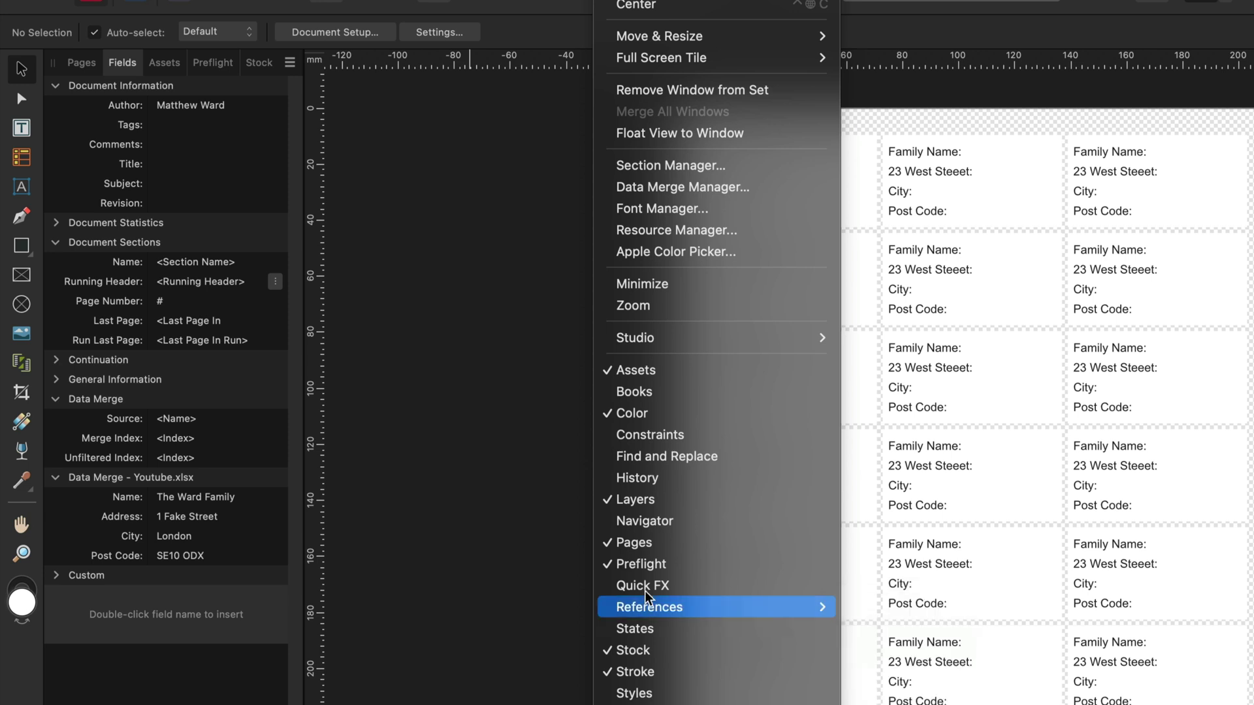
click(278, 228)
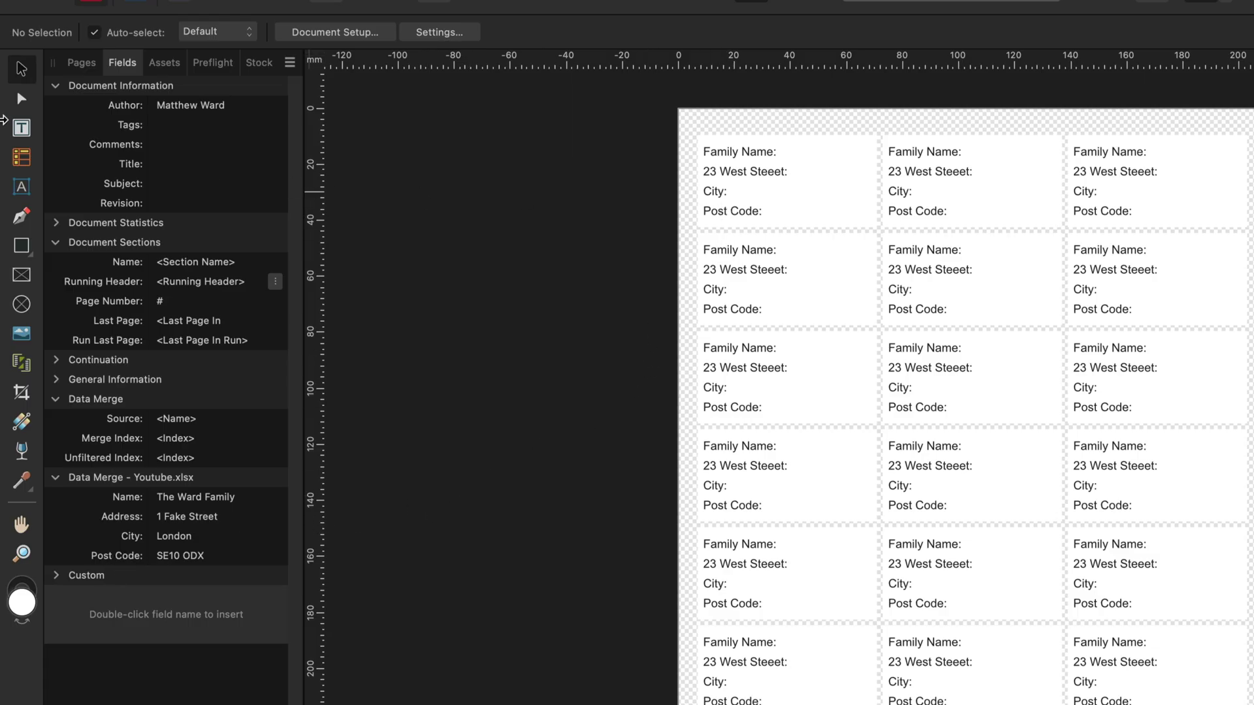
- Replace the family name and street placeholder lines in the first label with the Name and Address merge fields from Youtube.xlsx
click(21, 129)
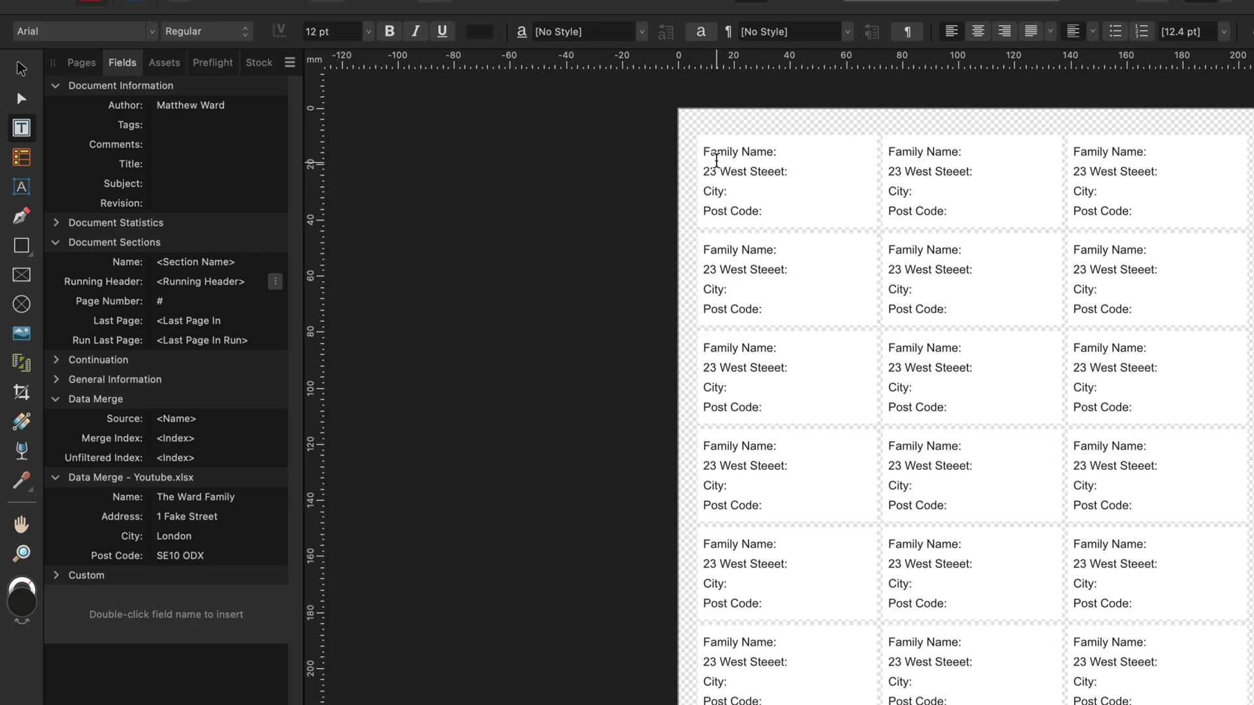
drag(704, 154, 763, 155)
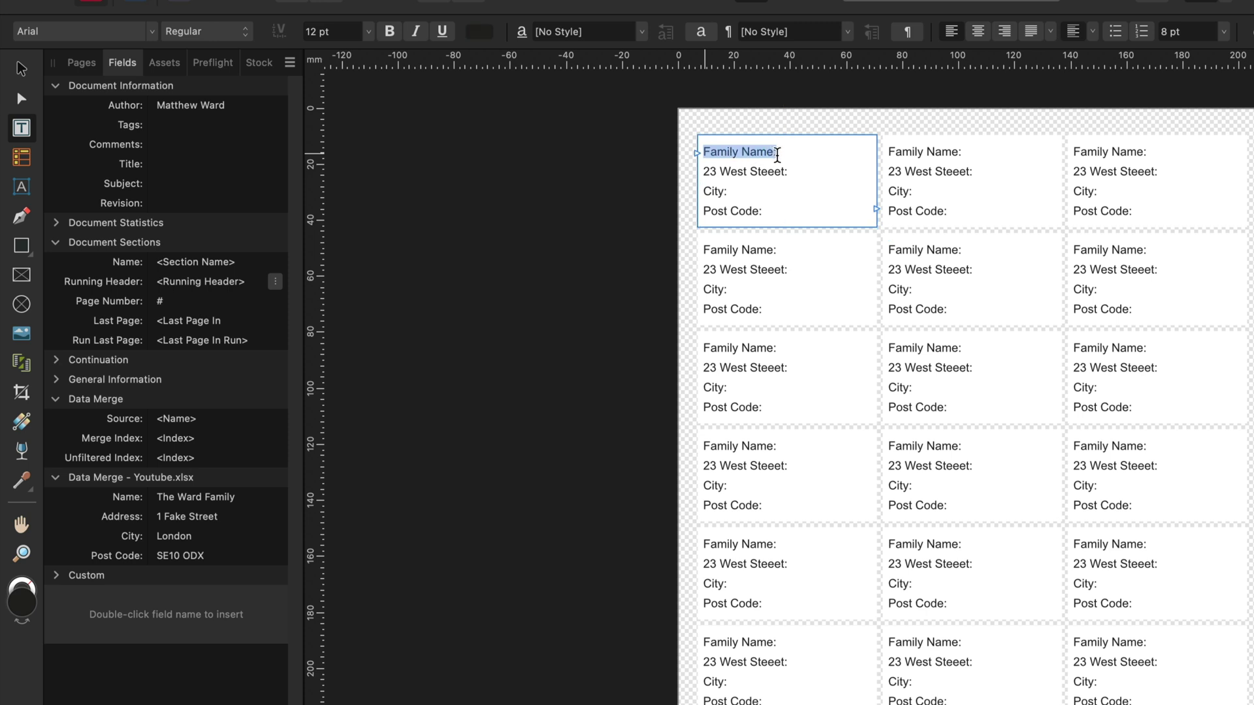
drag(777, 157, 781, 156)
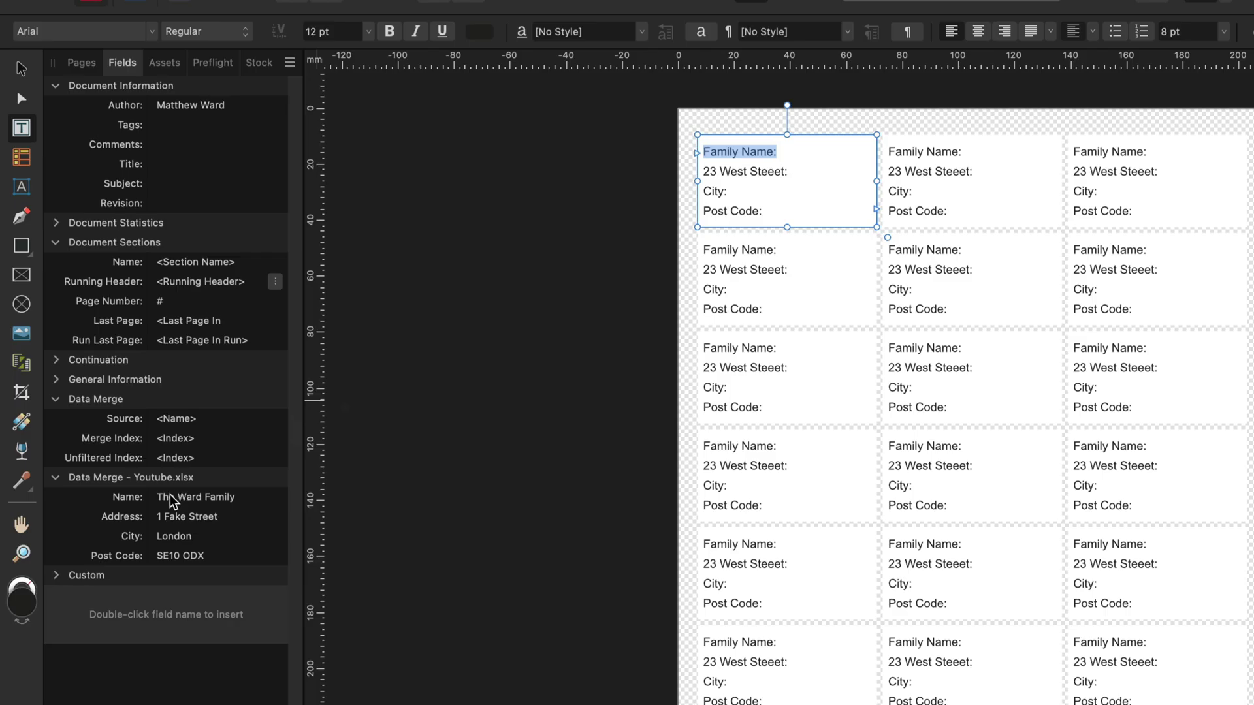
double_click(210, 501)
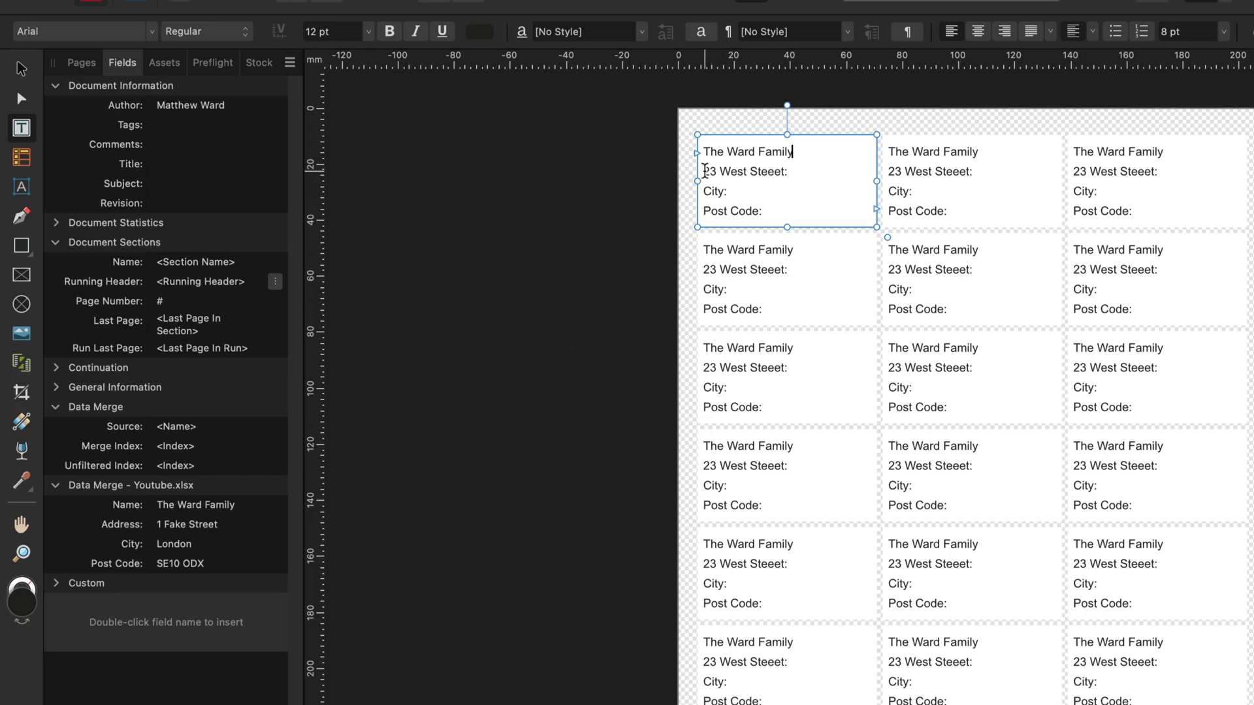
drag(703, 172, 794, 173)
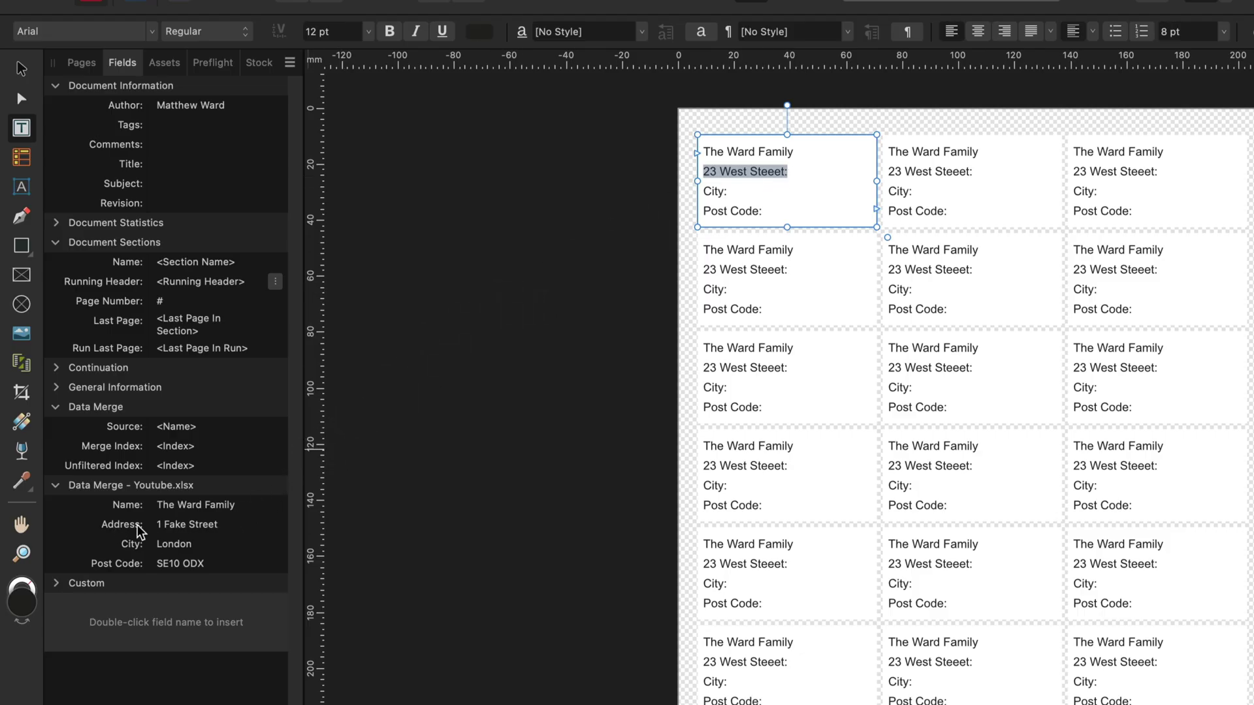
double_click(199, 523)
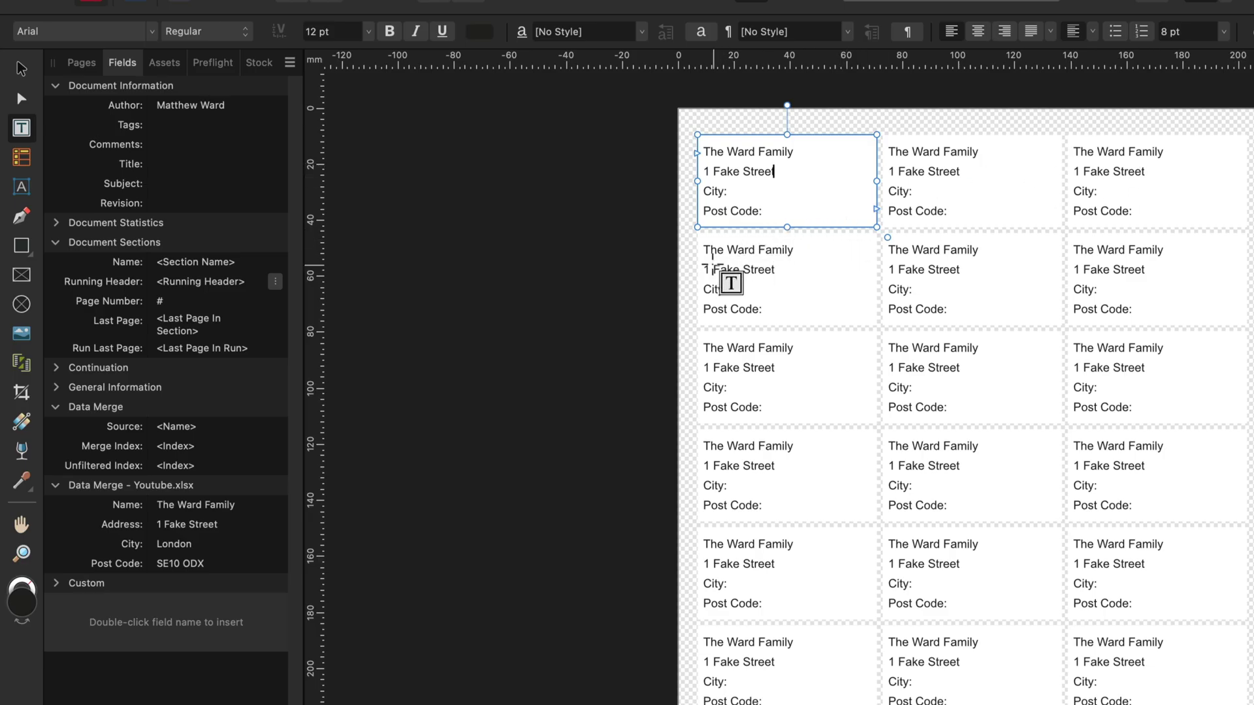
- Replace the first label's City and Post Code placeholders with the matching merge fields and deselect the text frame
drag(706, 193, 727, 189)
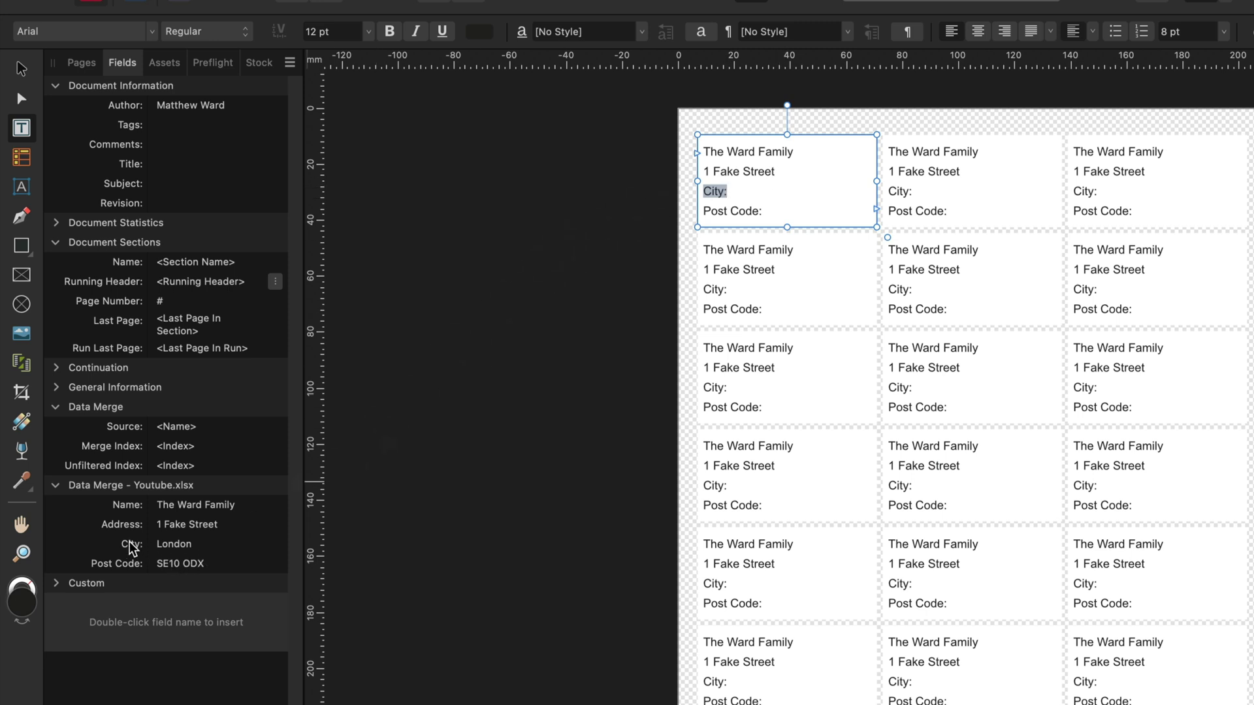
double_click(182, 547)
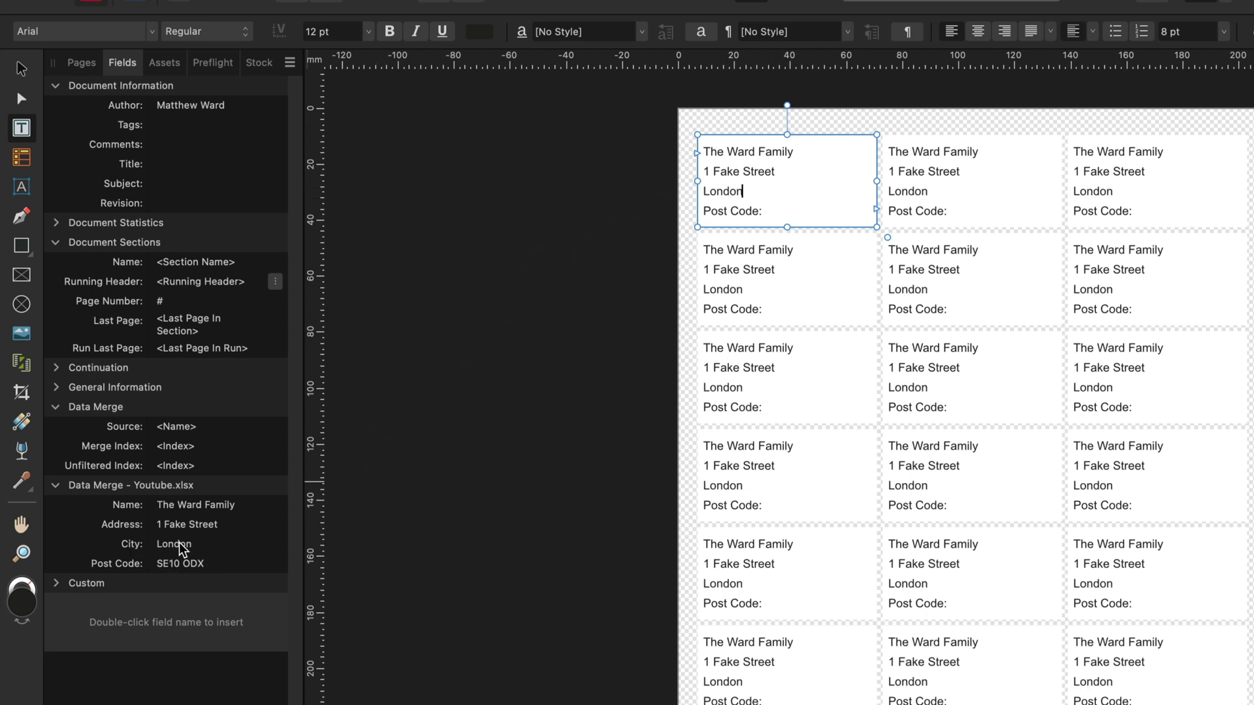
drag(704, 208, 764, 210)
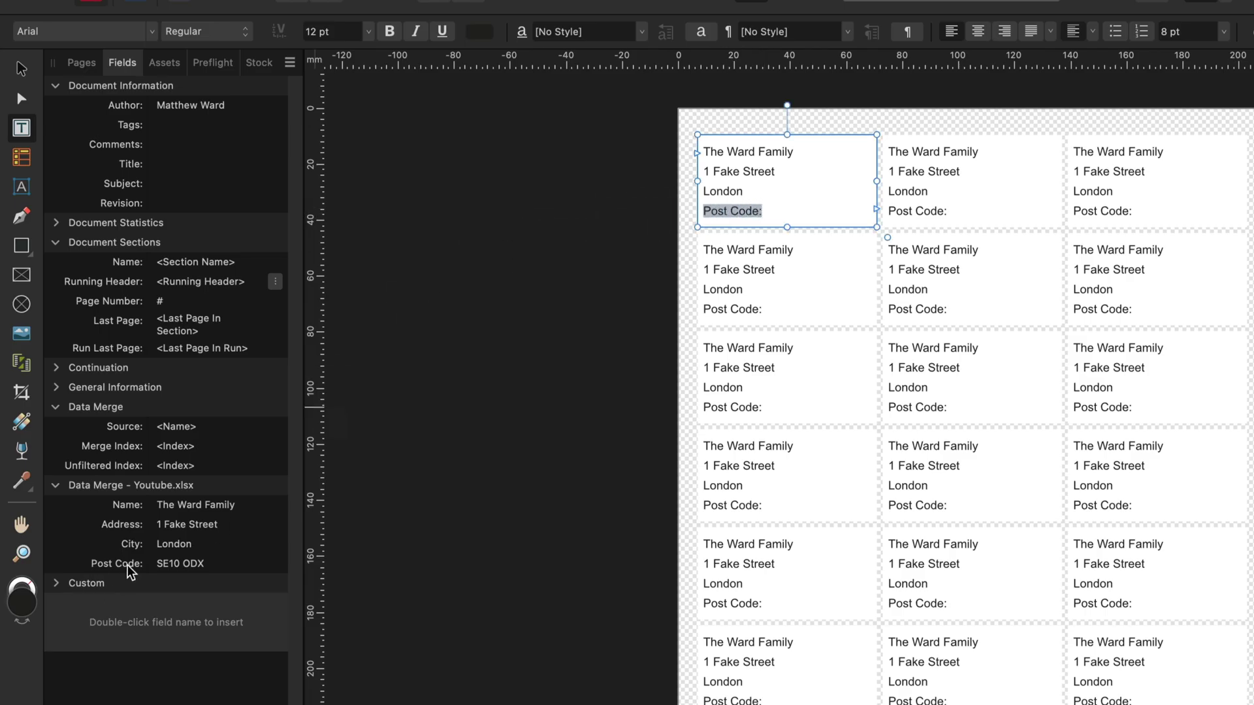
double_click(186, 566)
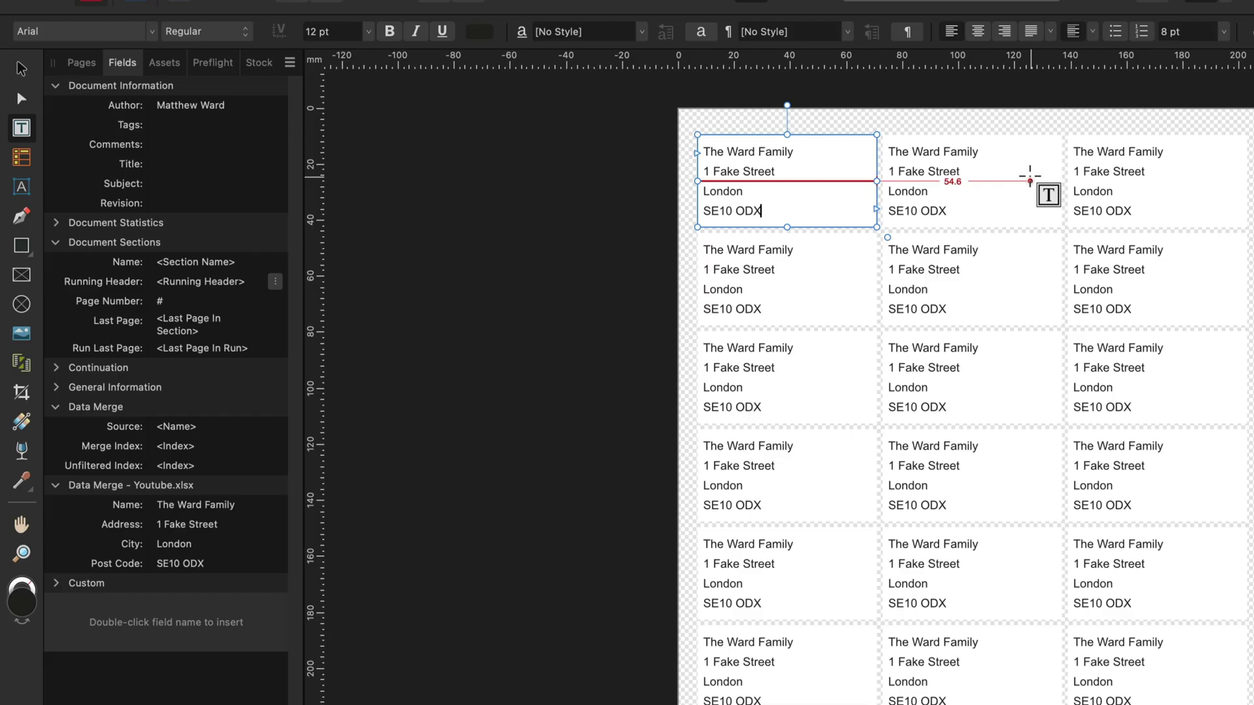
key(Escape)
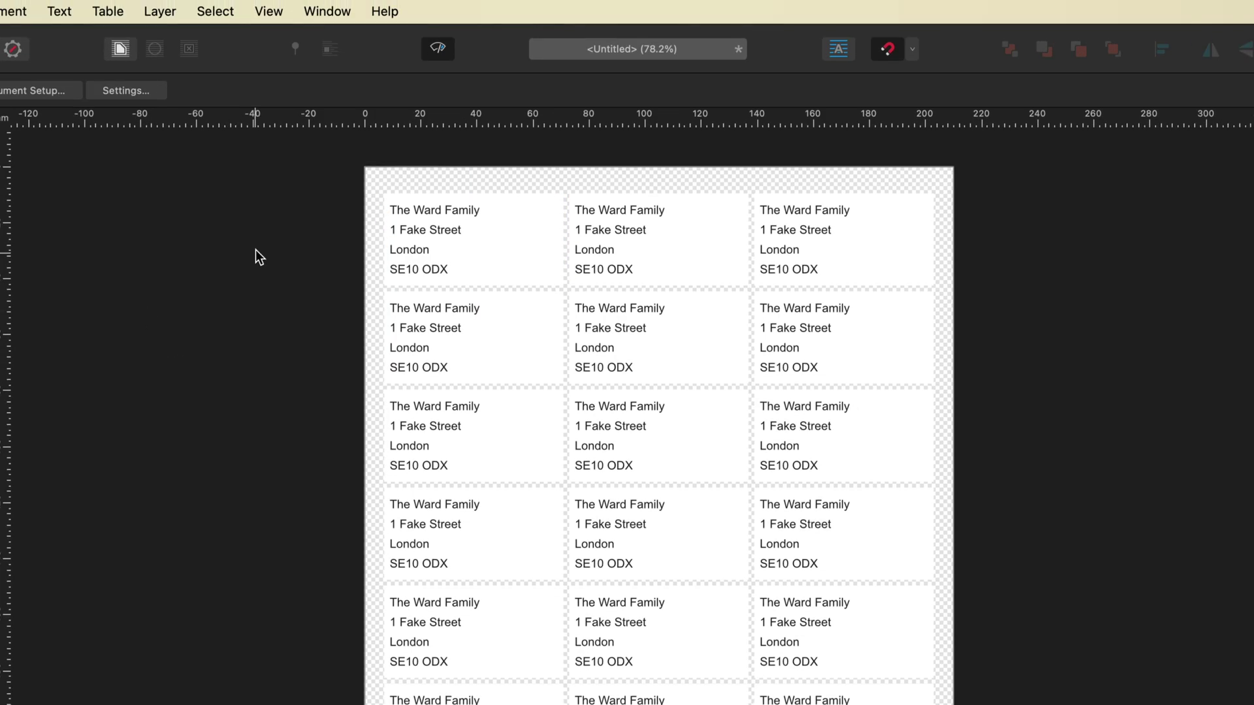
- Generate the merged label document from Youtube.xlsx with the Data Merge Manager, using all records, and close the manager
click(325, 12)
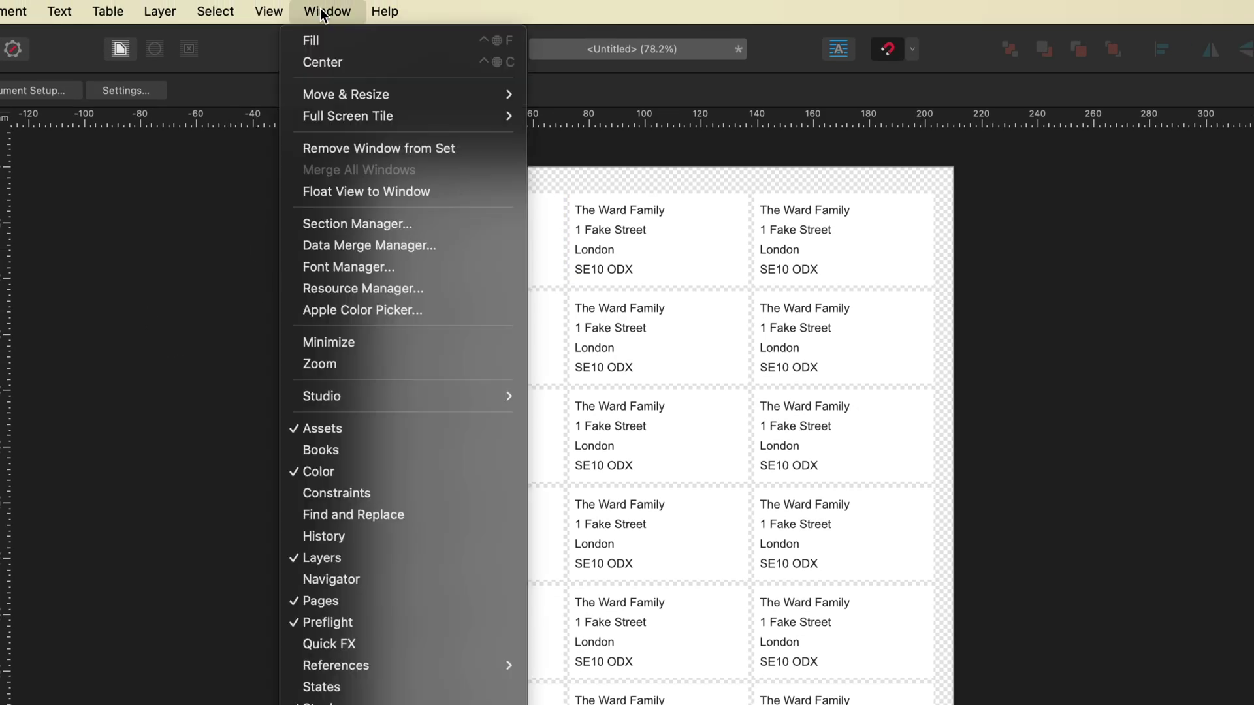
click(349, 245)
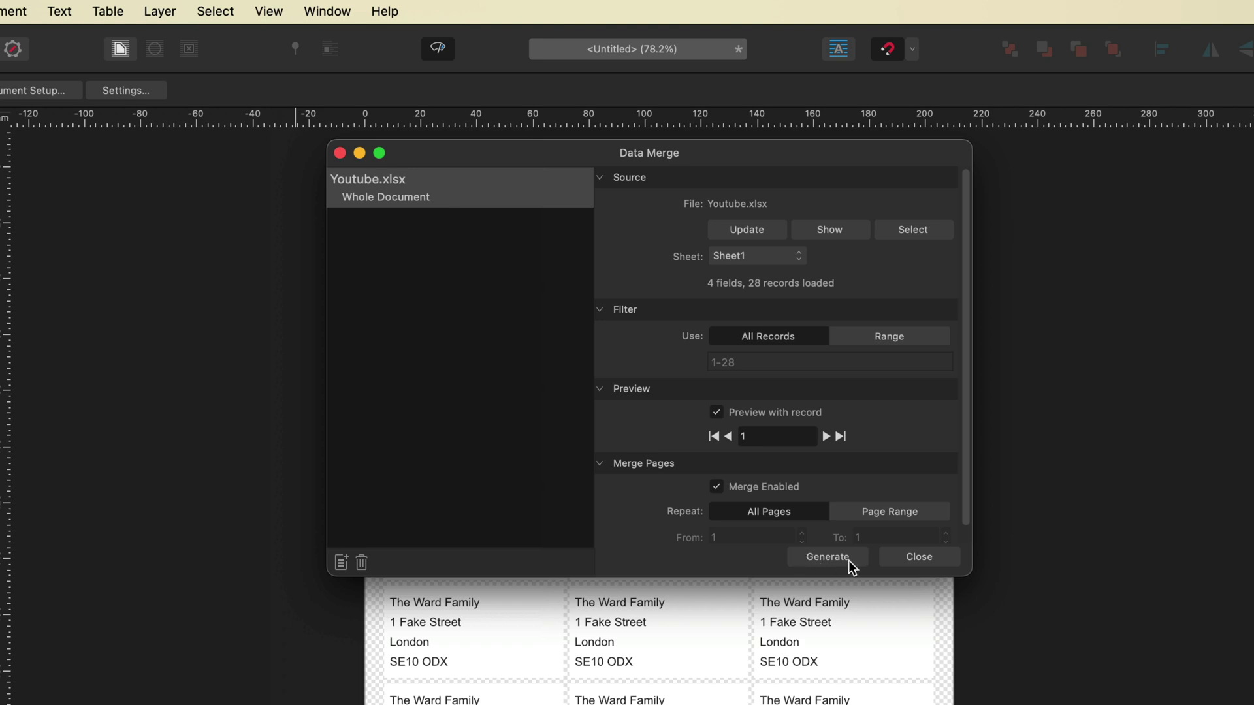
click(828, 556)
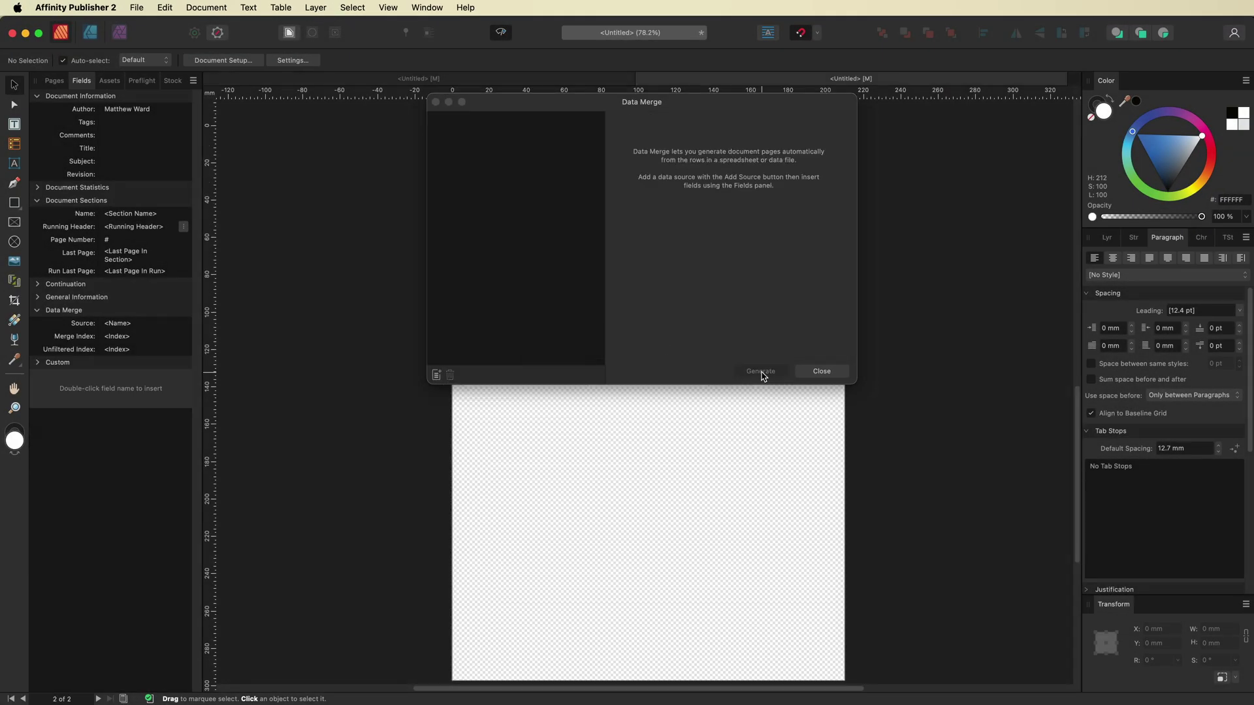
click(824, 372)
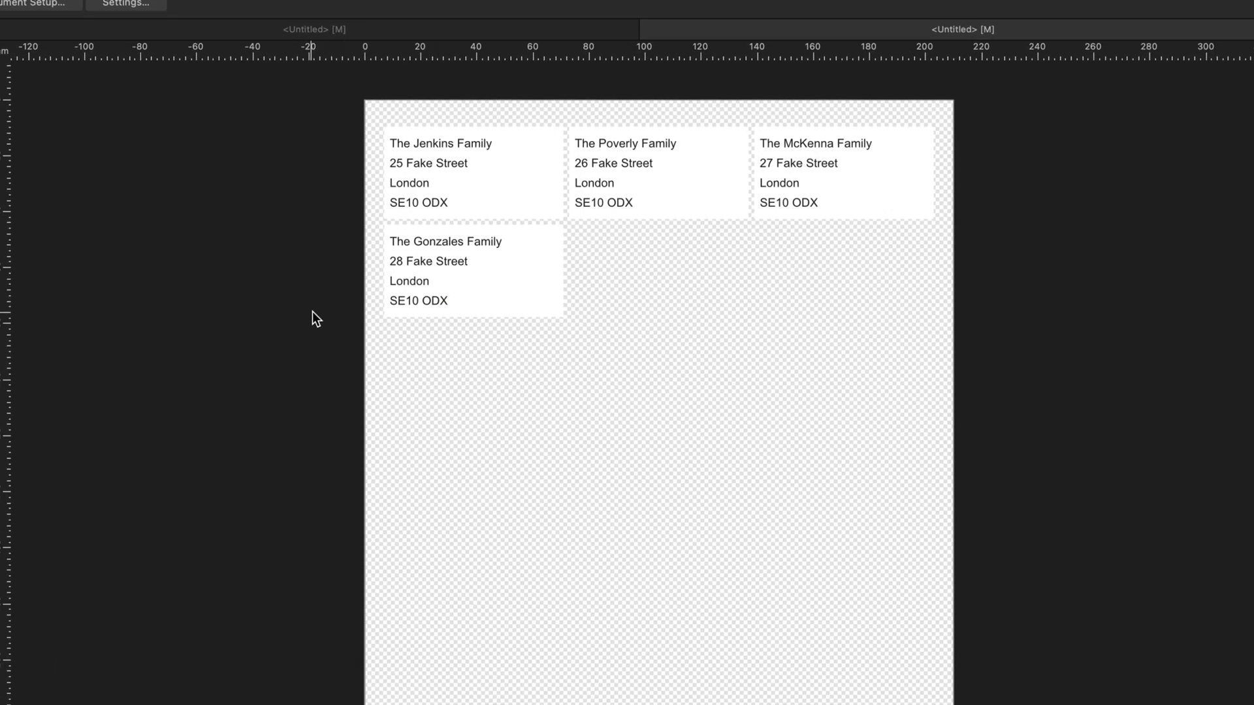
- Compare the label template with the generated document and review the merged addresses and thumbnails of both pages
click(131, 25)
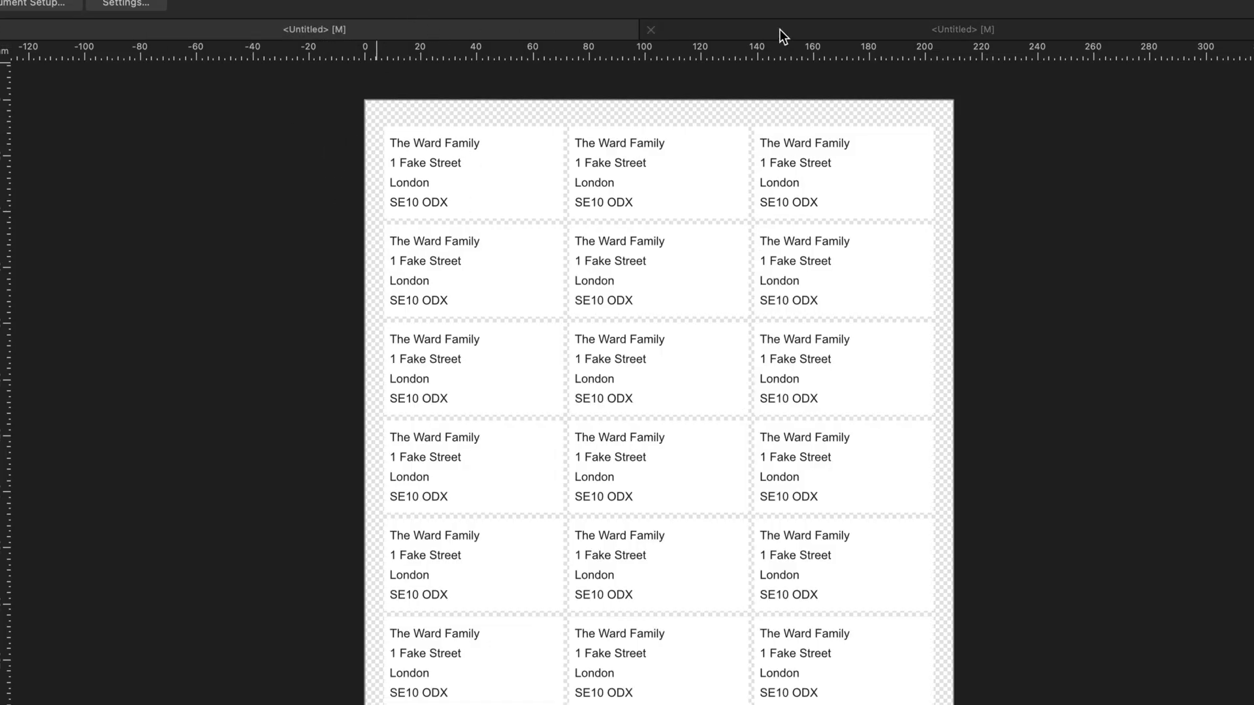
click(823, 27)
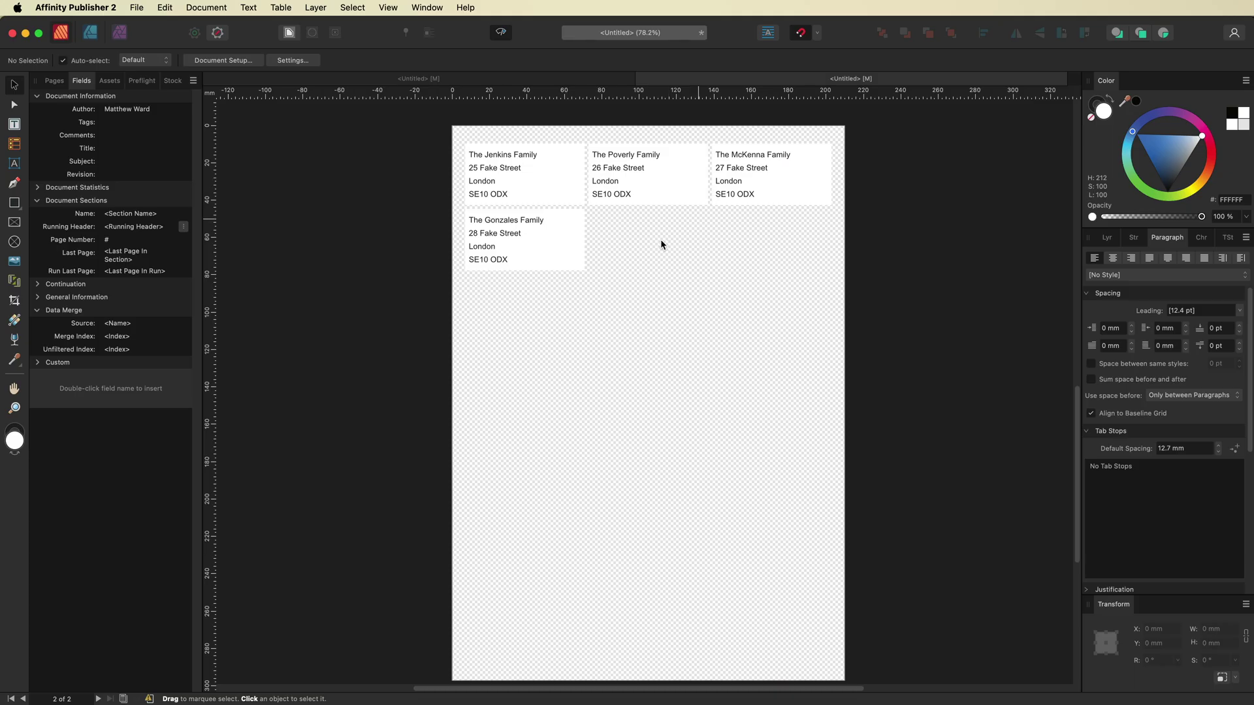
scroll(710, 287, up, 10)
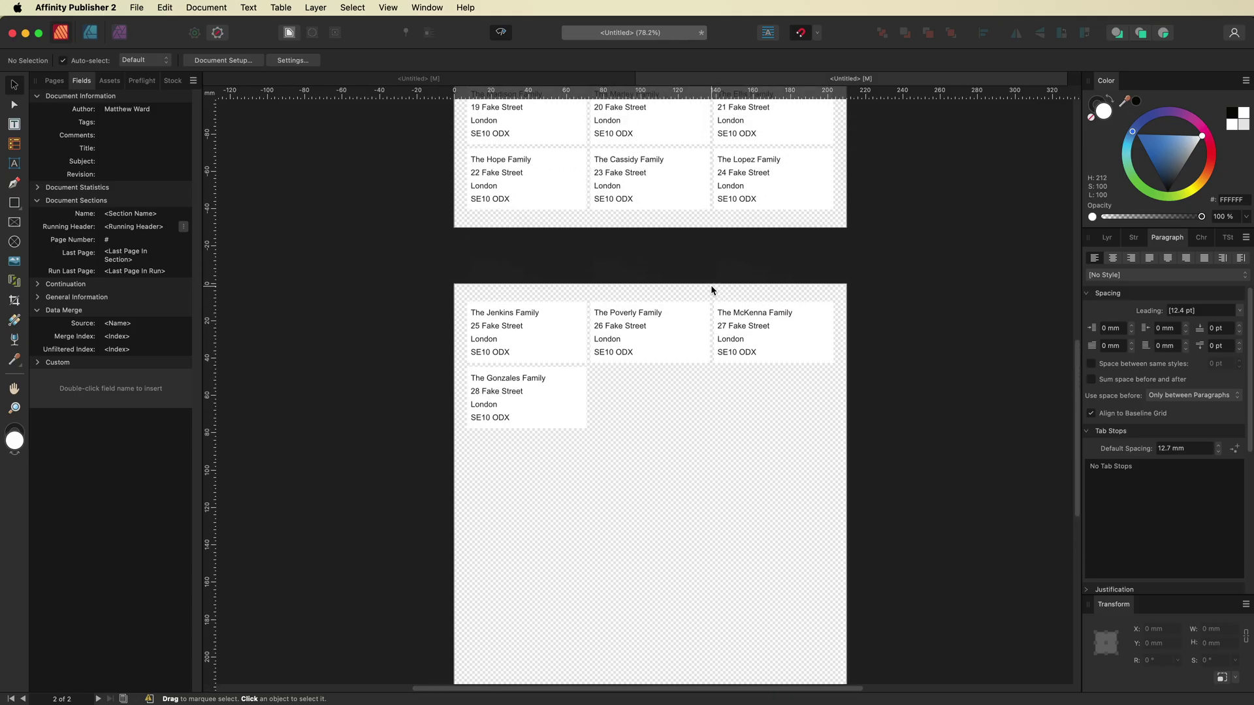
scroll(711, 288, up, 2)
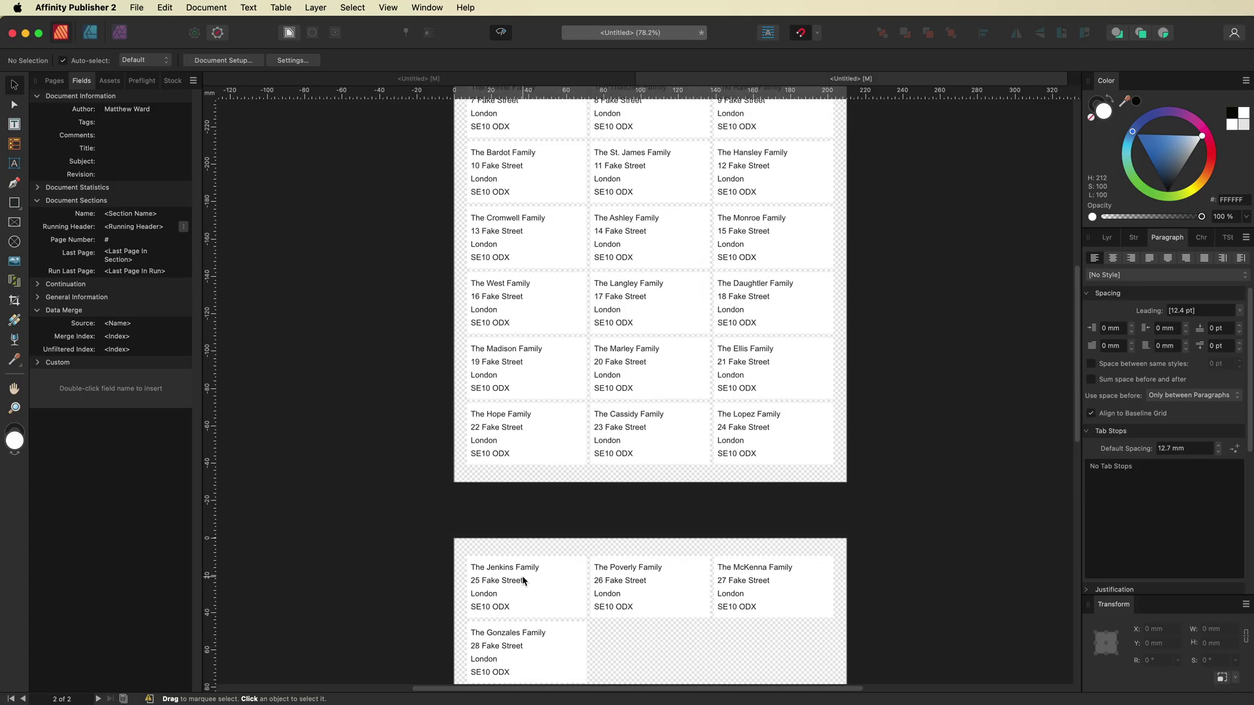
scroll(523, 579, up, 5)
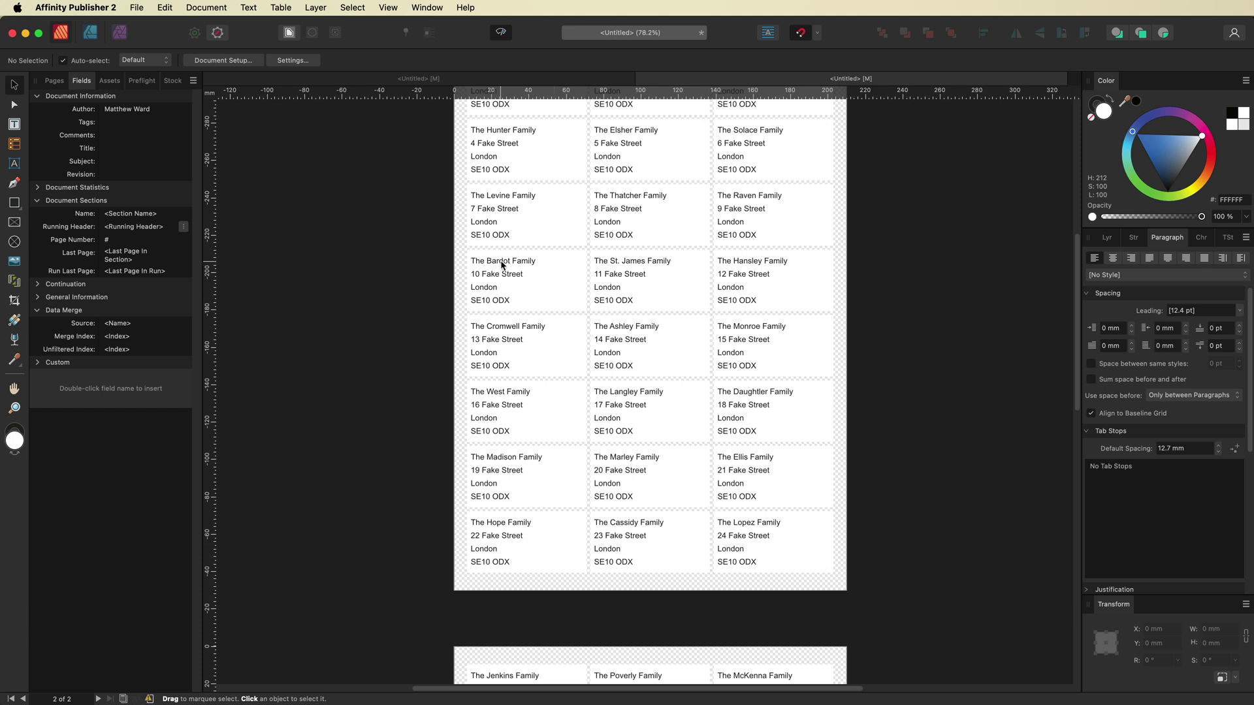
scroll(760, 268, up, 5)
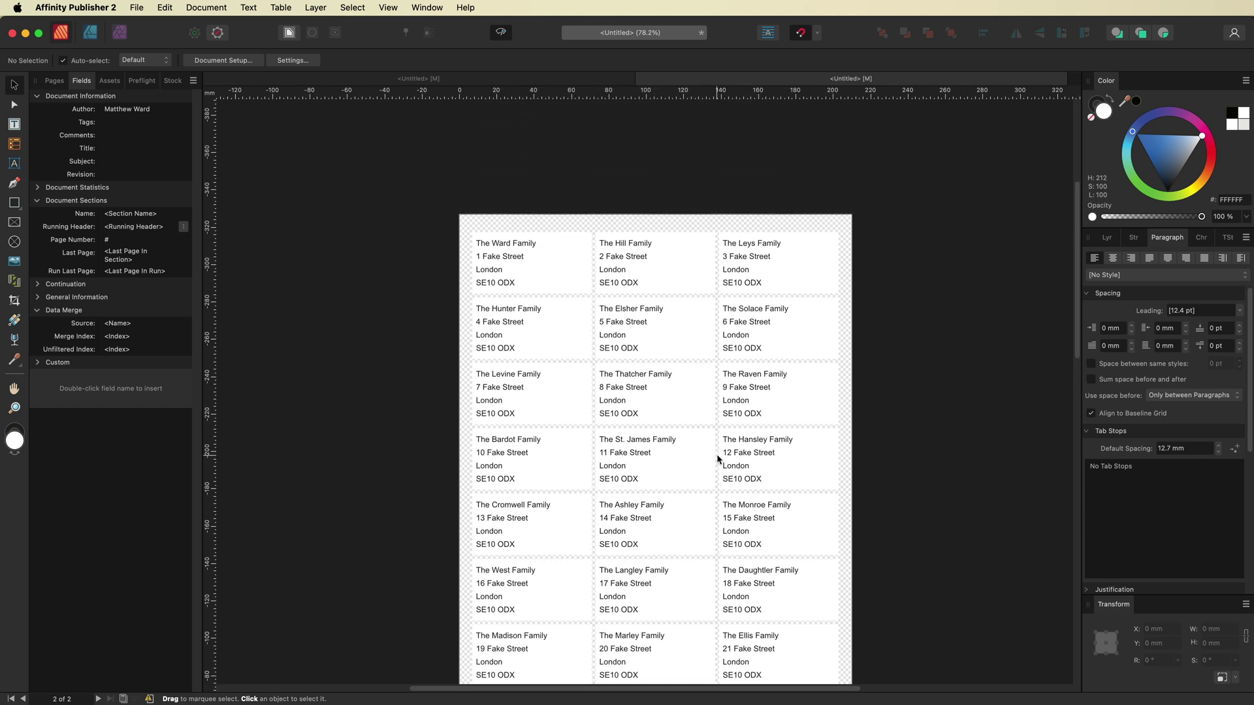
scroll(613, 463, up, 3)
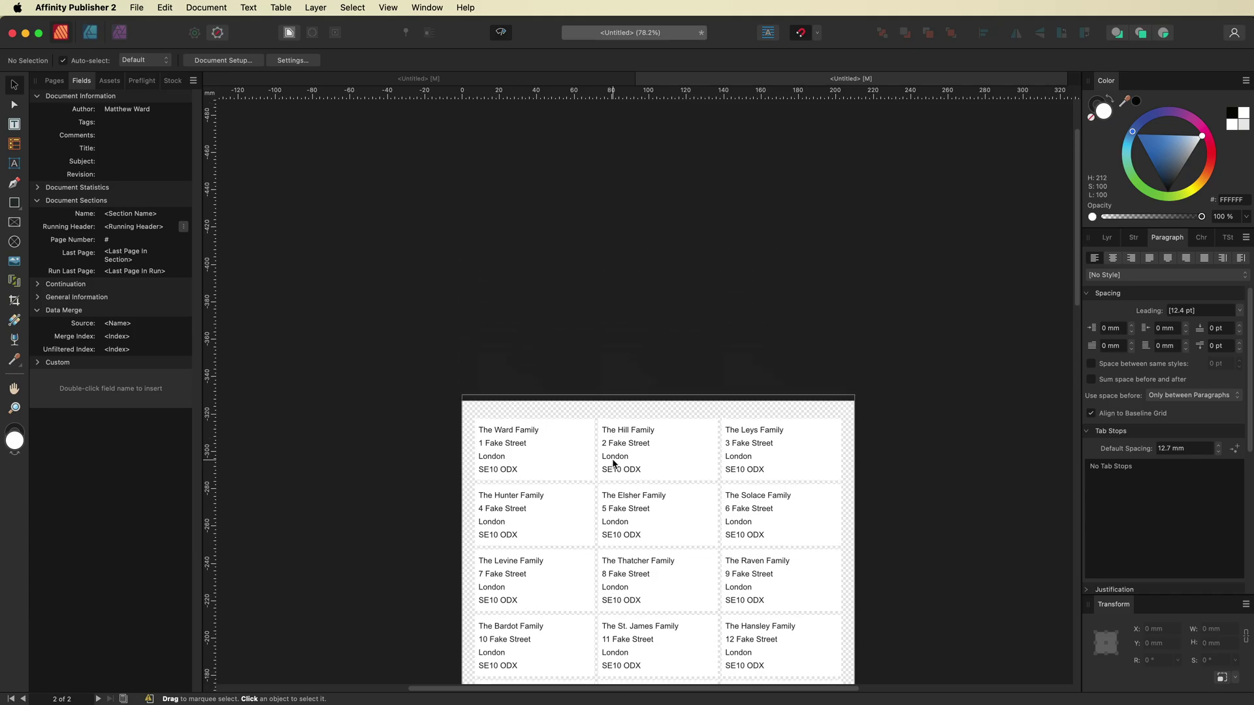
scroll(613, 463, down, 10)
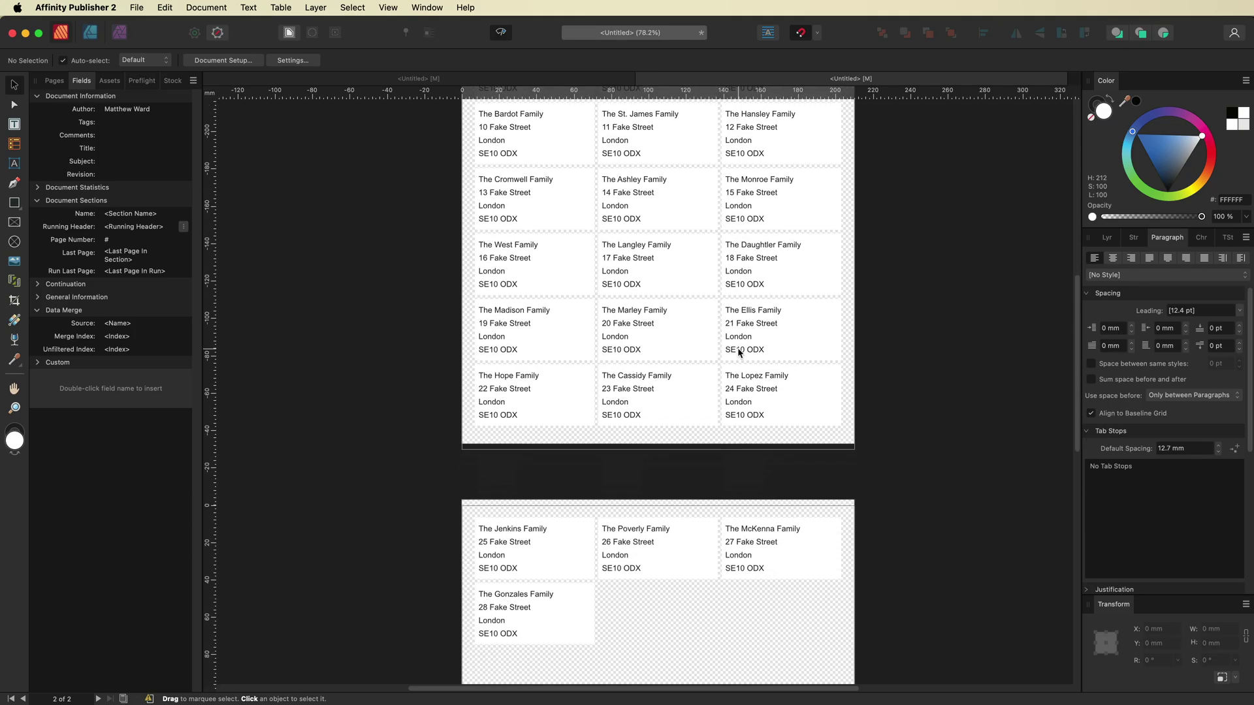
scroll(738, 352, up, 3)
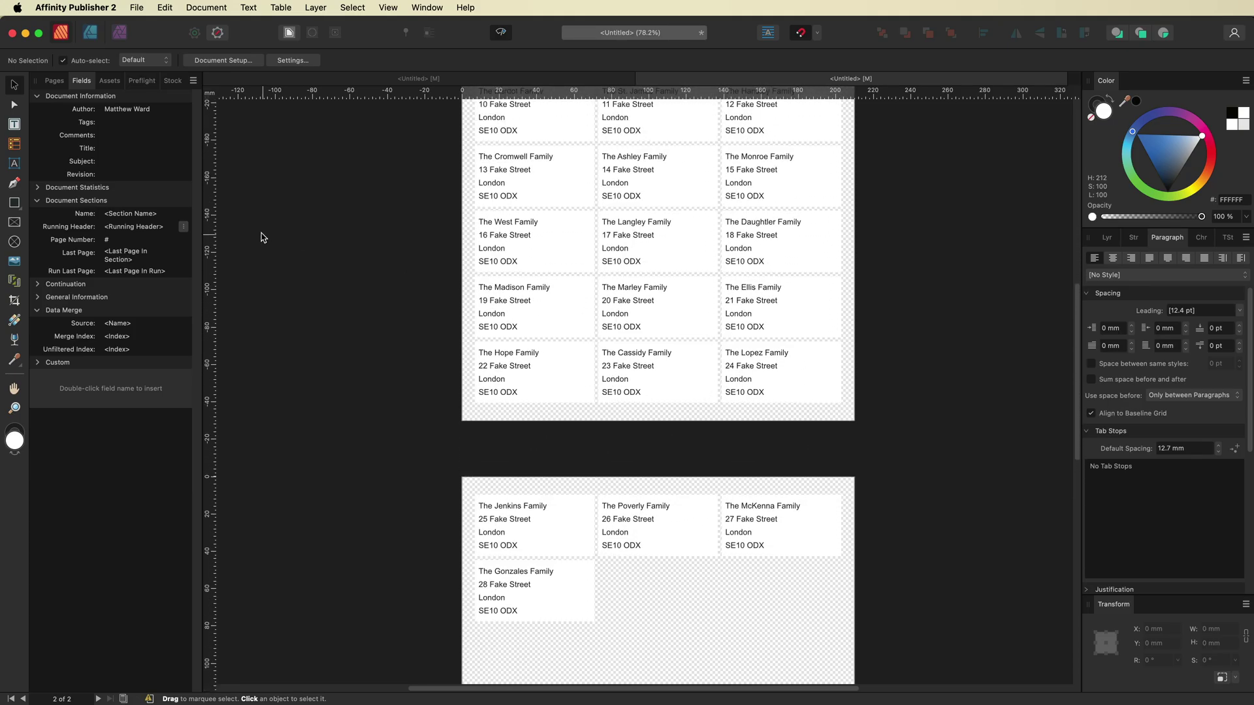
click(54, 81)
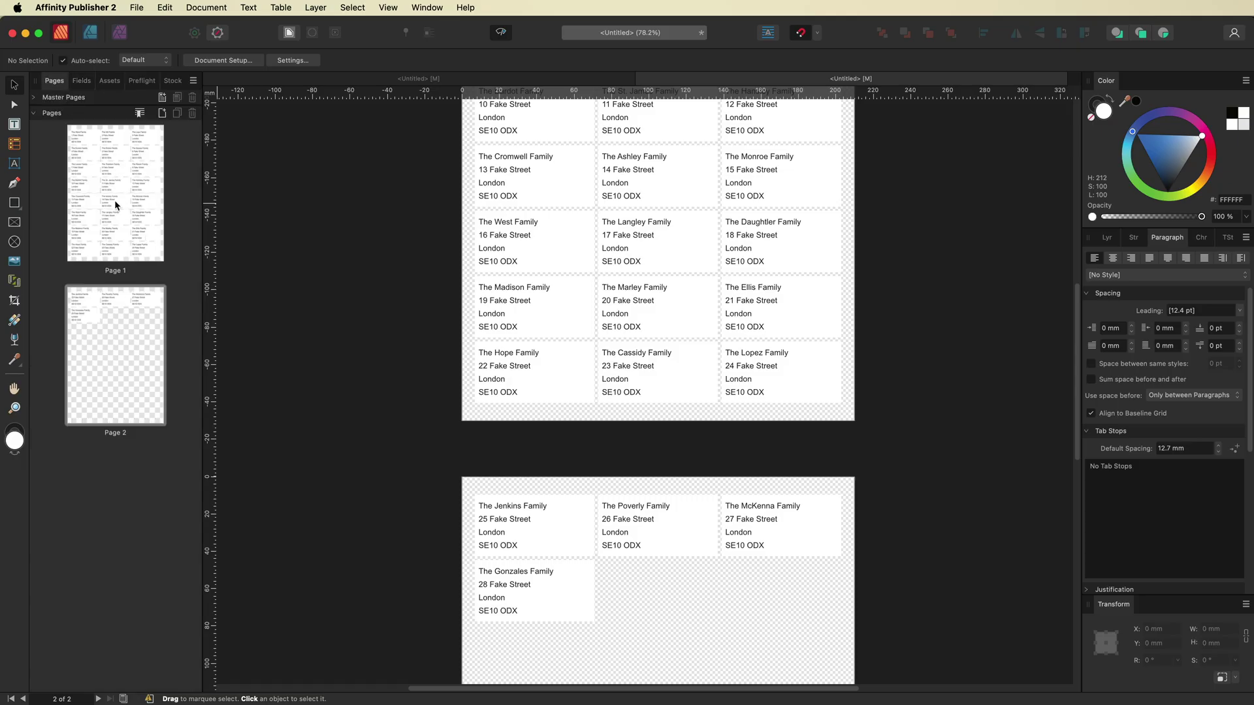
scroll(546, 378, up, 5)
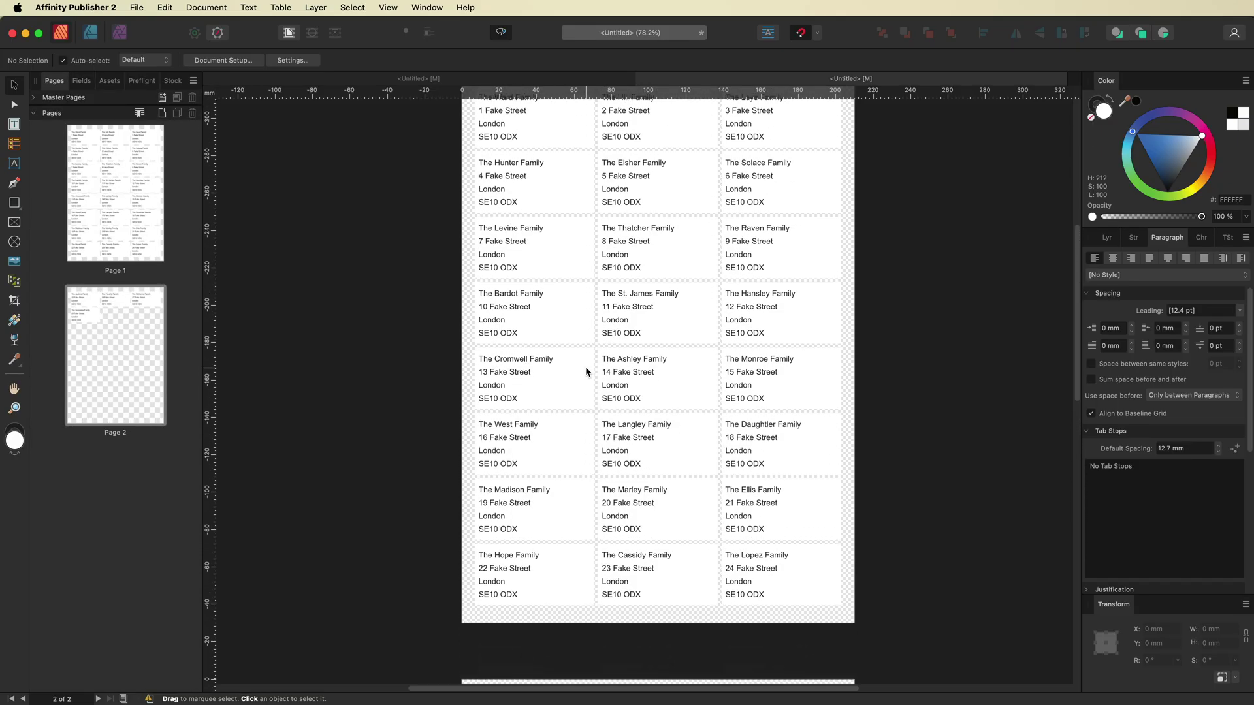
scroll(586, 372, down, 1)
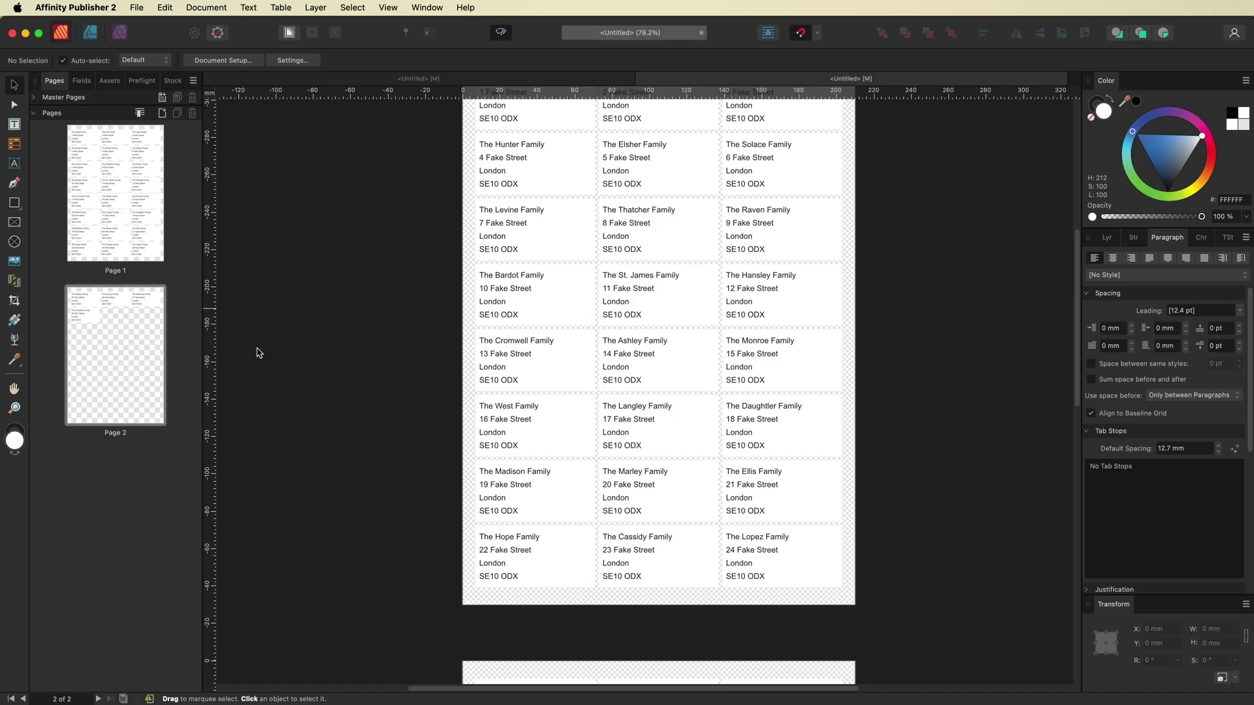
- Examine the print preview of both label pages in the print settings and cancel without printing
click(139, 9)
click(172, 364)
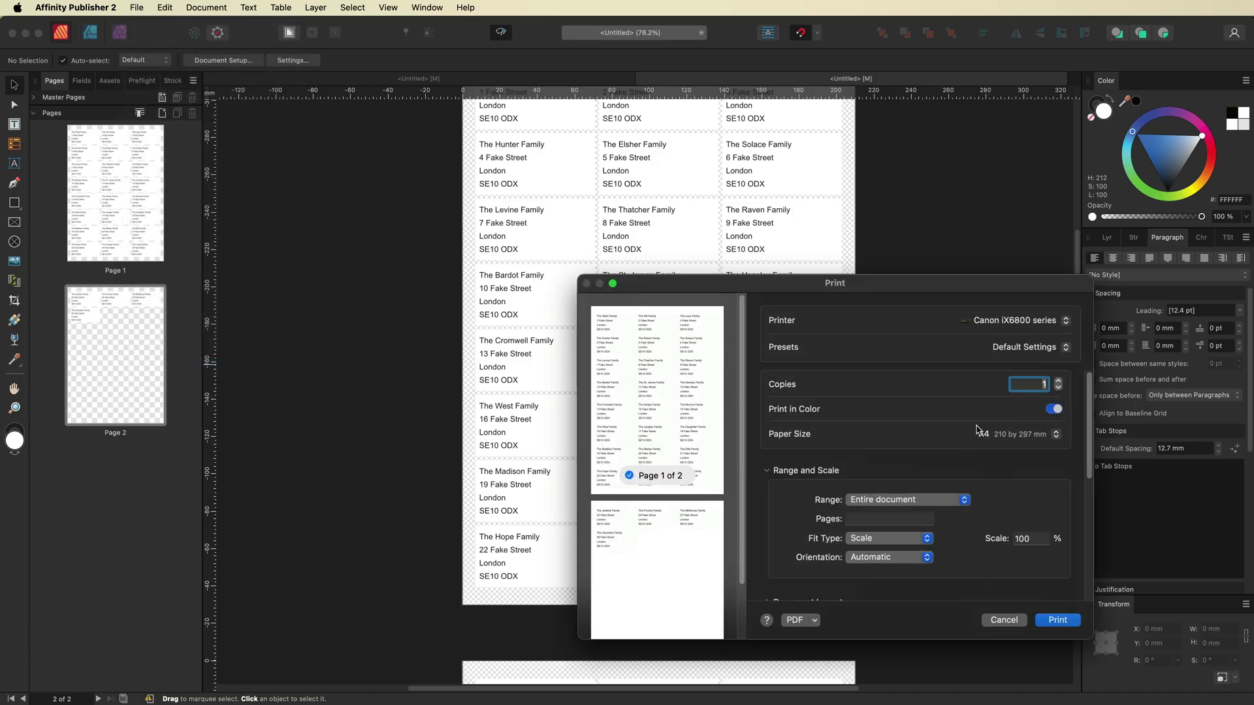
scroll(696, 410, down, 3)
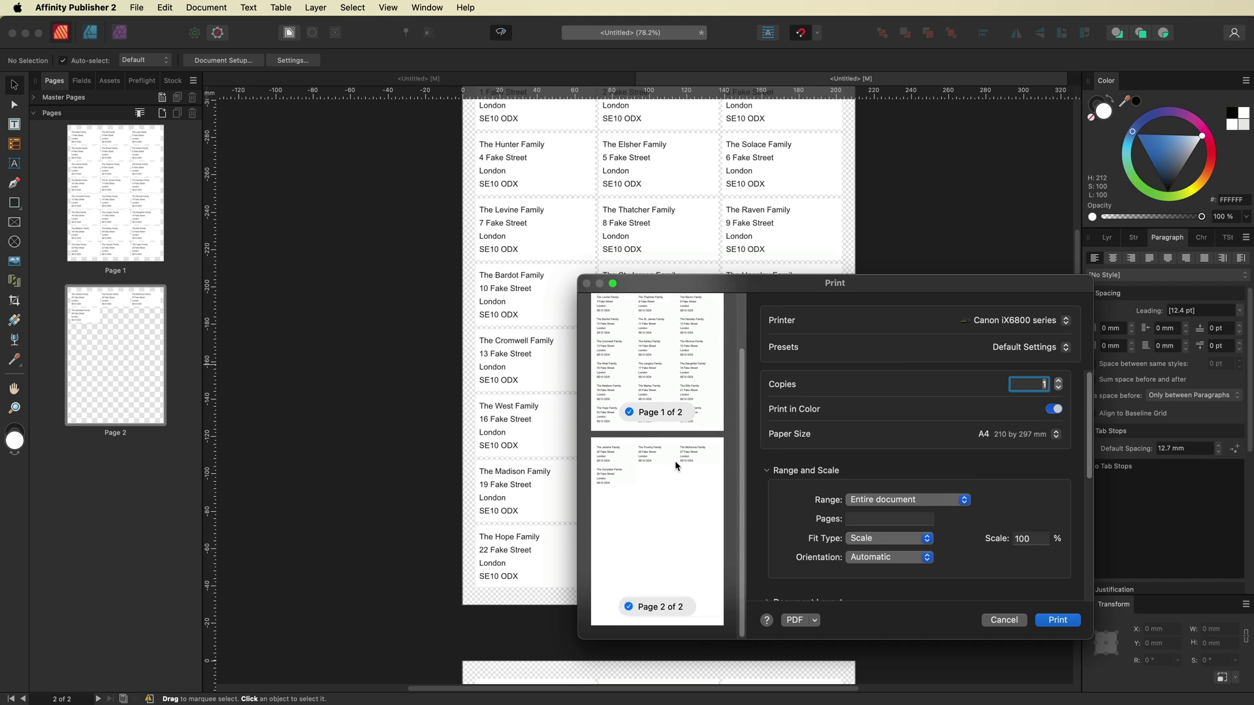
scroll(684, 358, up, 3)
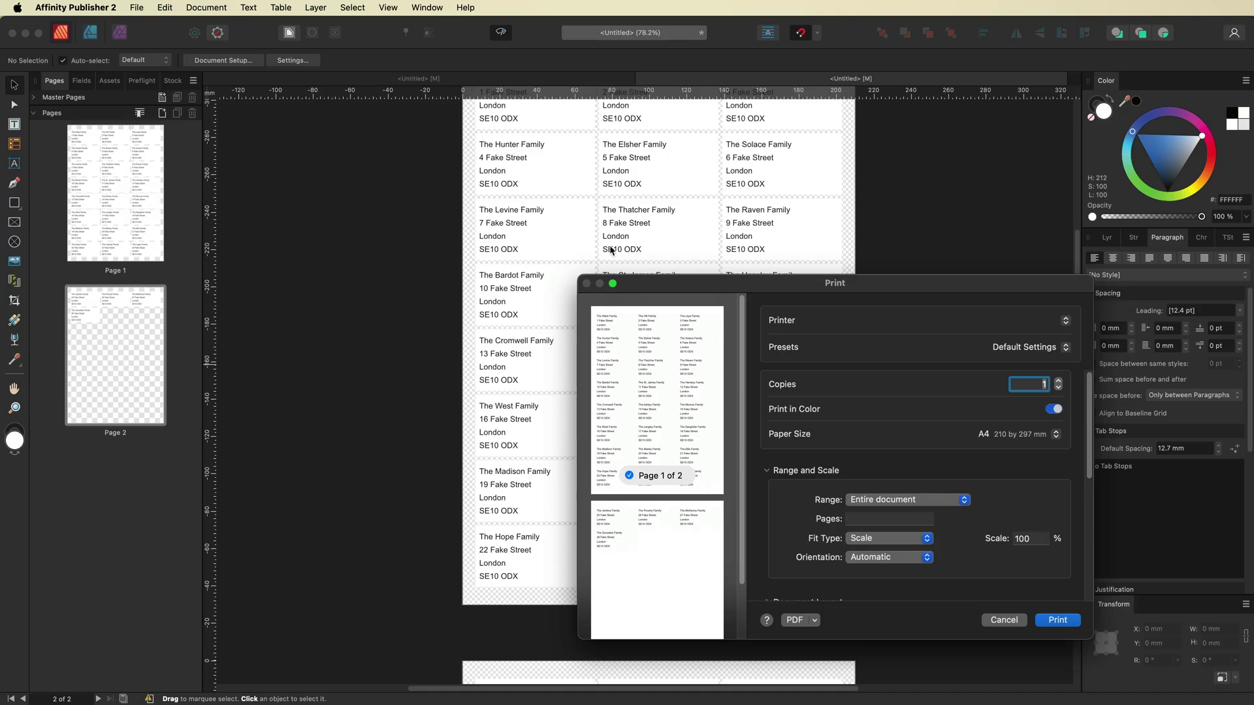
click(1004, 622)
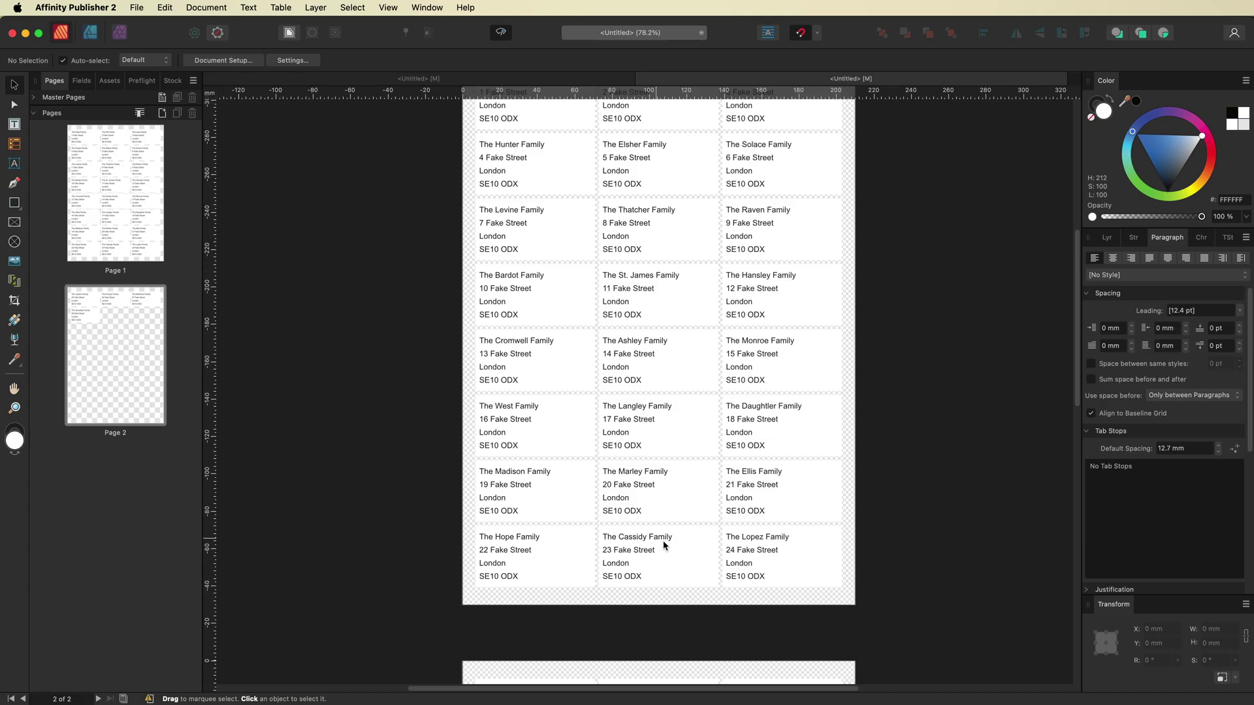
- Switch to Excel and copy the three names in A4:A6 to A30:A32 of the Youtube workbook
key(super+Tab)
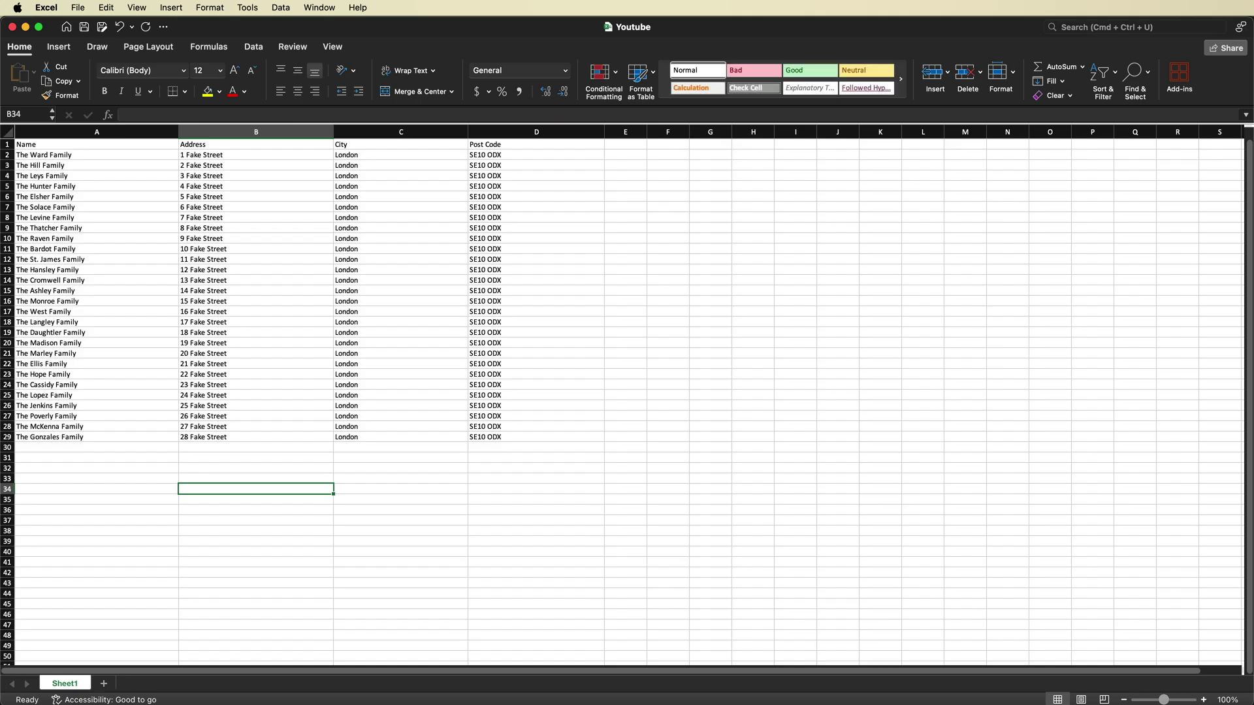
click(56, 448)
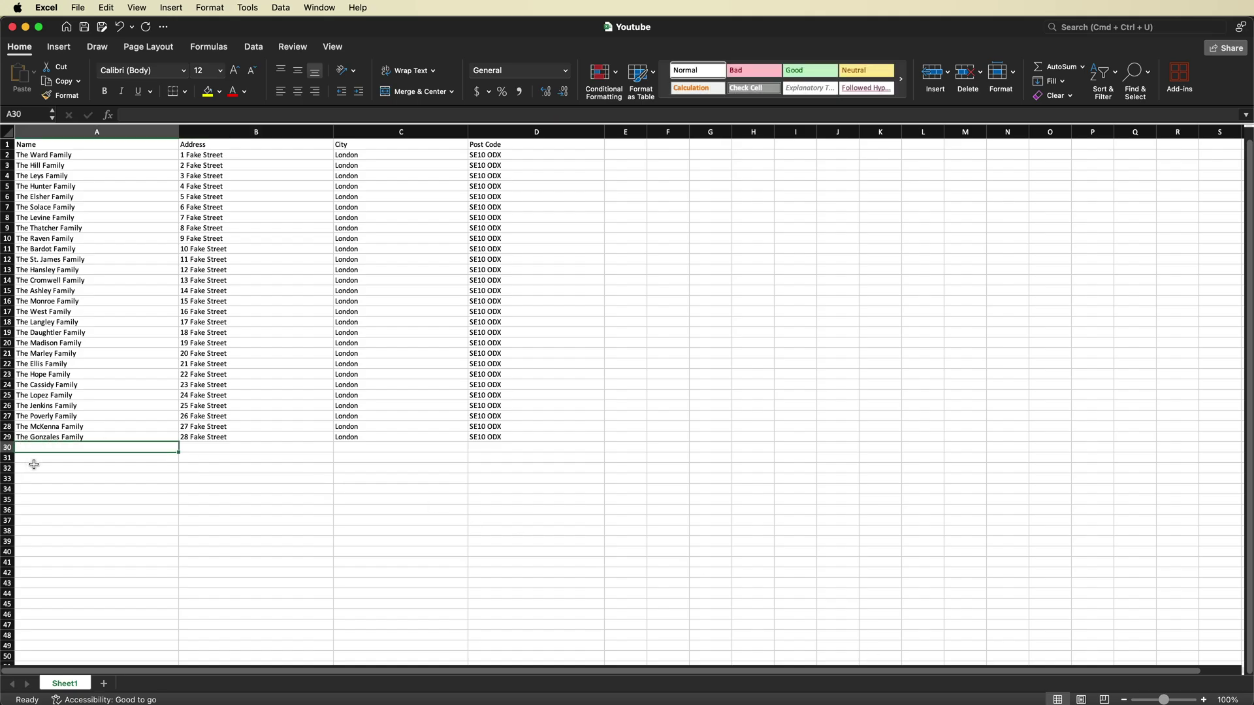
drag(55, 177, 56, 196)
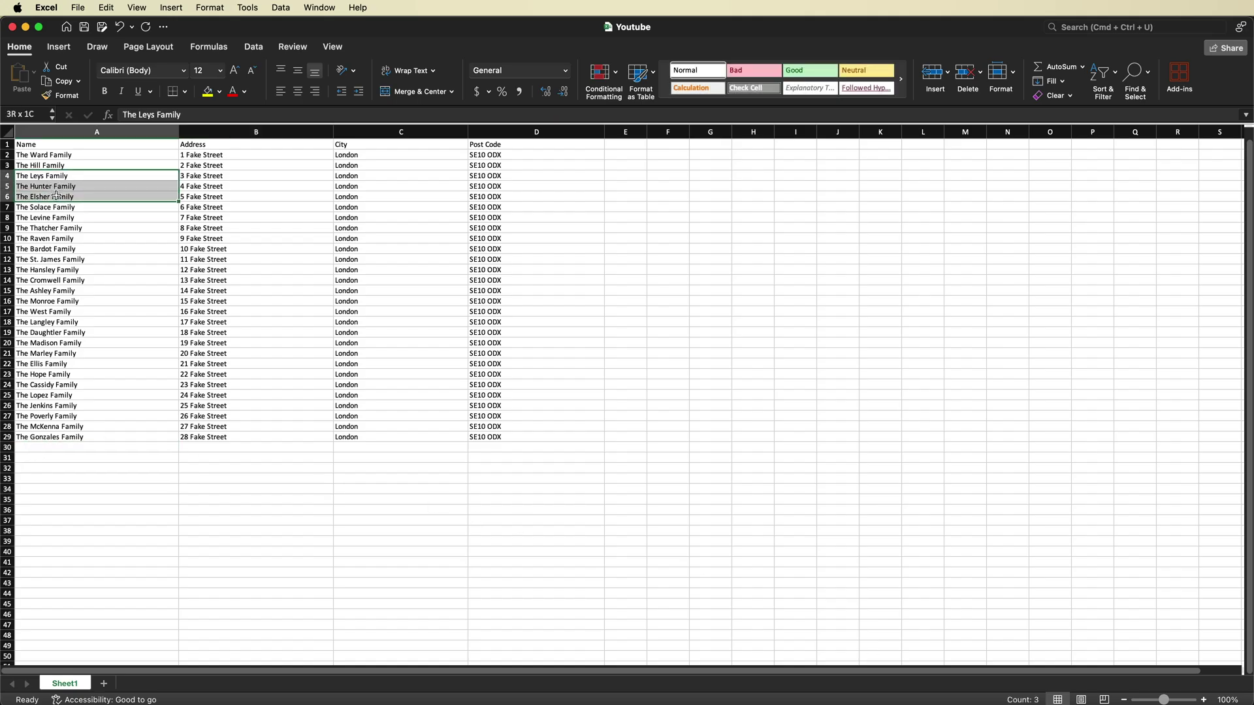
key(super+c)
click(56, 447)
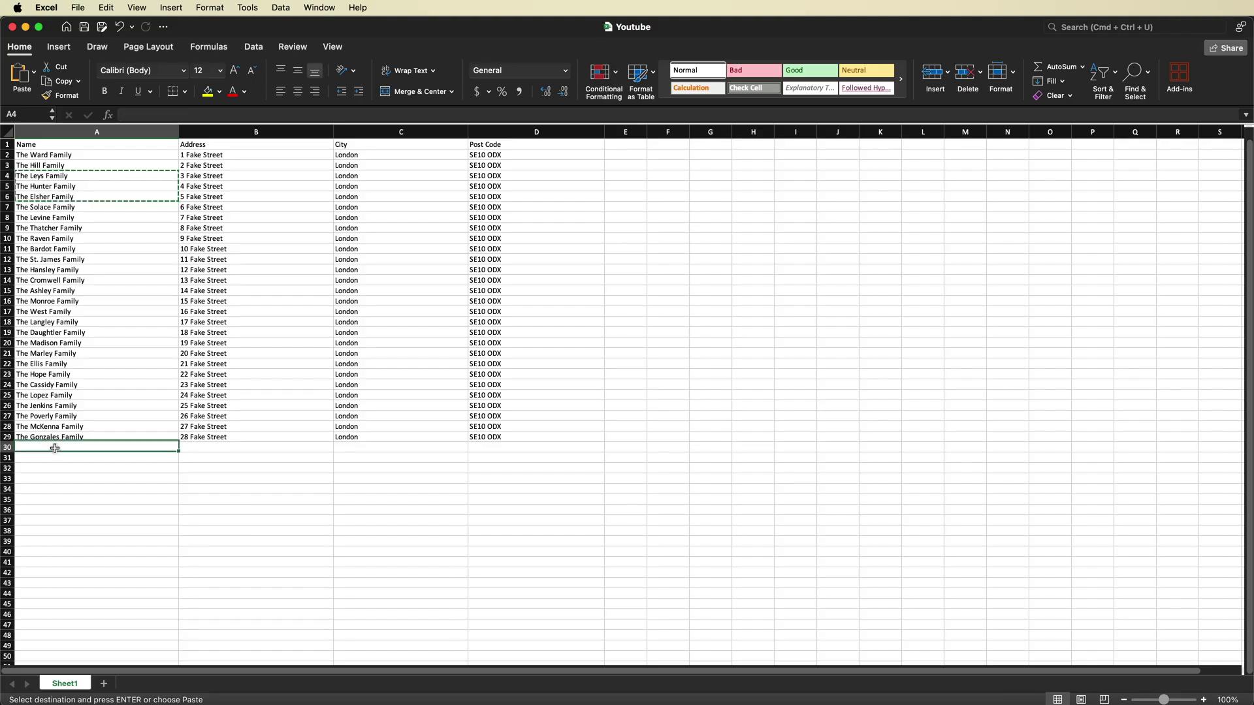
key(super+v)
click(91, 469)
- Copy the three street addresses in B15:B17 to B30:B32 for the new records
drag(214, 294, 216, 313)
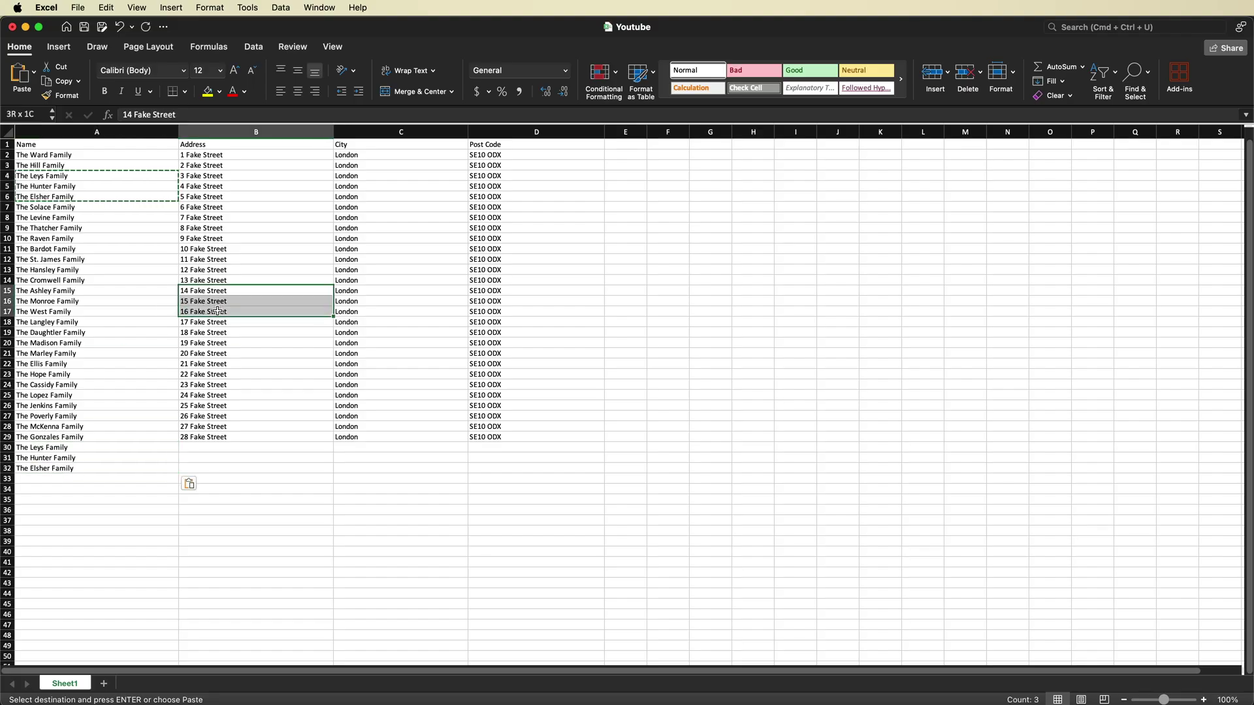
key(super+c)
click(220, 447)
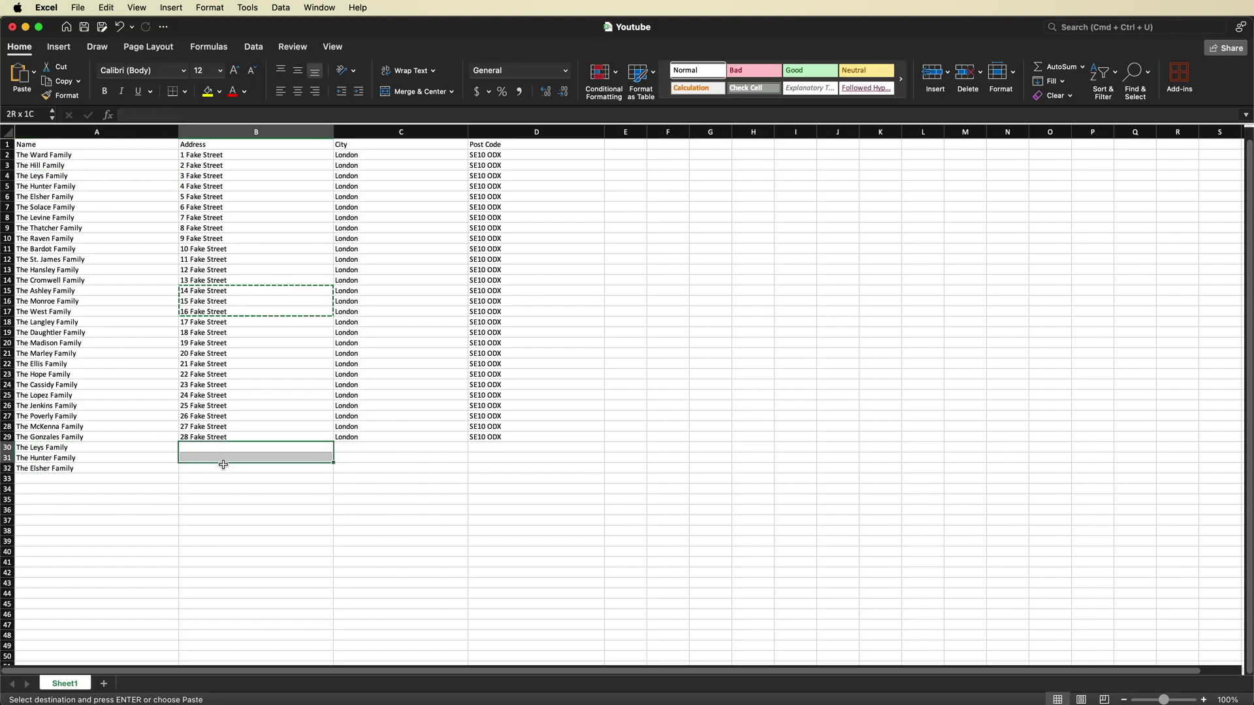
key(super+v)
- Enter London as the city in C30, C31 and C32
click(354, 450)
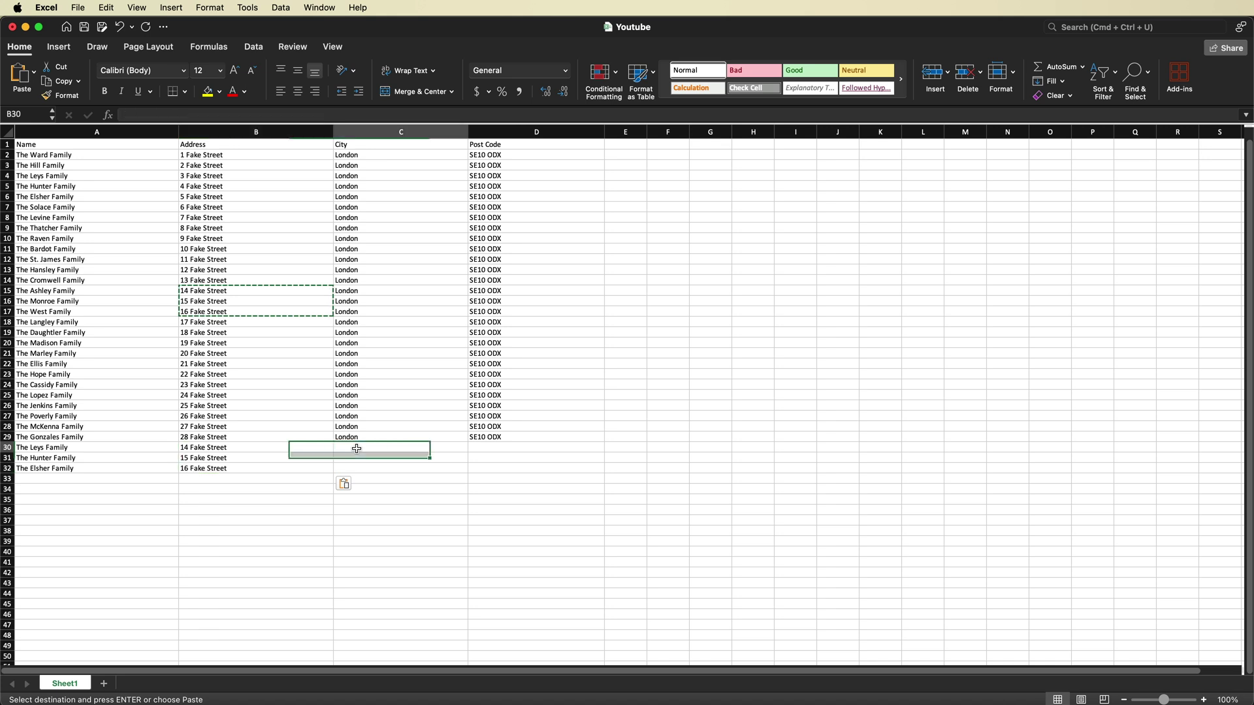
text(London)
key(Return)
text(London)
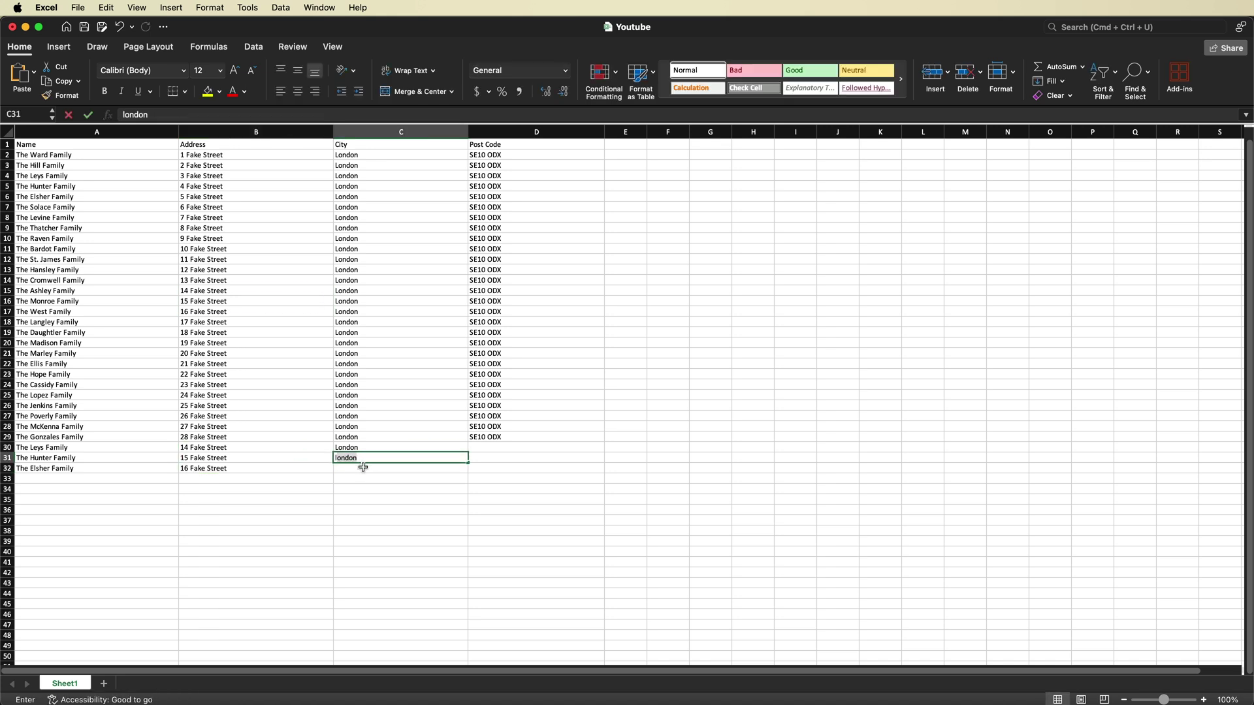
key(Return)
text(london)
- Copy the post codes in D27:D29 to D30:D32 and save the workbook
drag(489, 436, 490, 422)
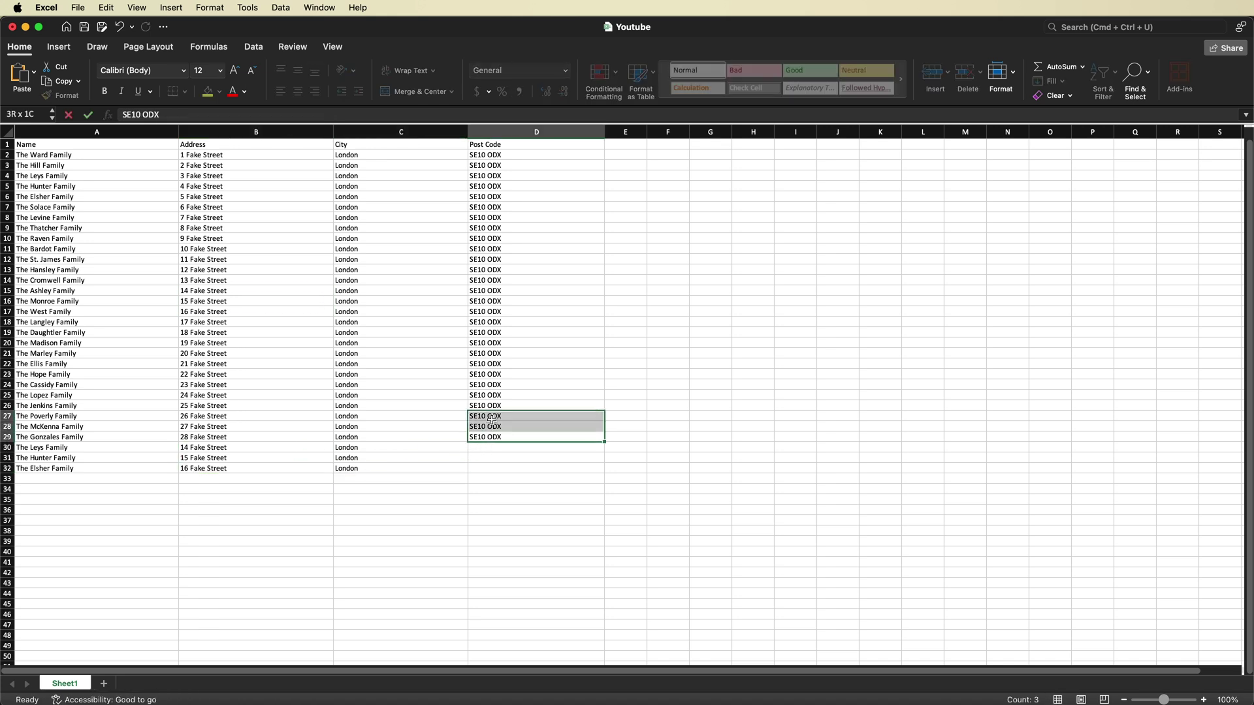
key(super+c)
click(486, 447)
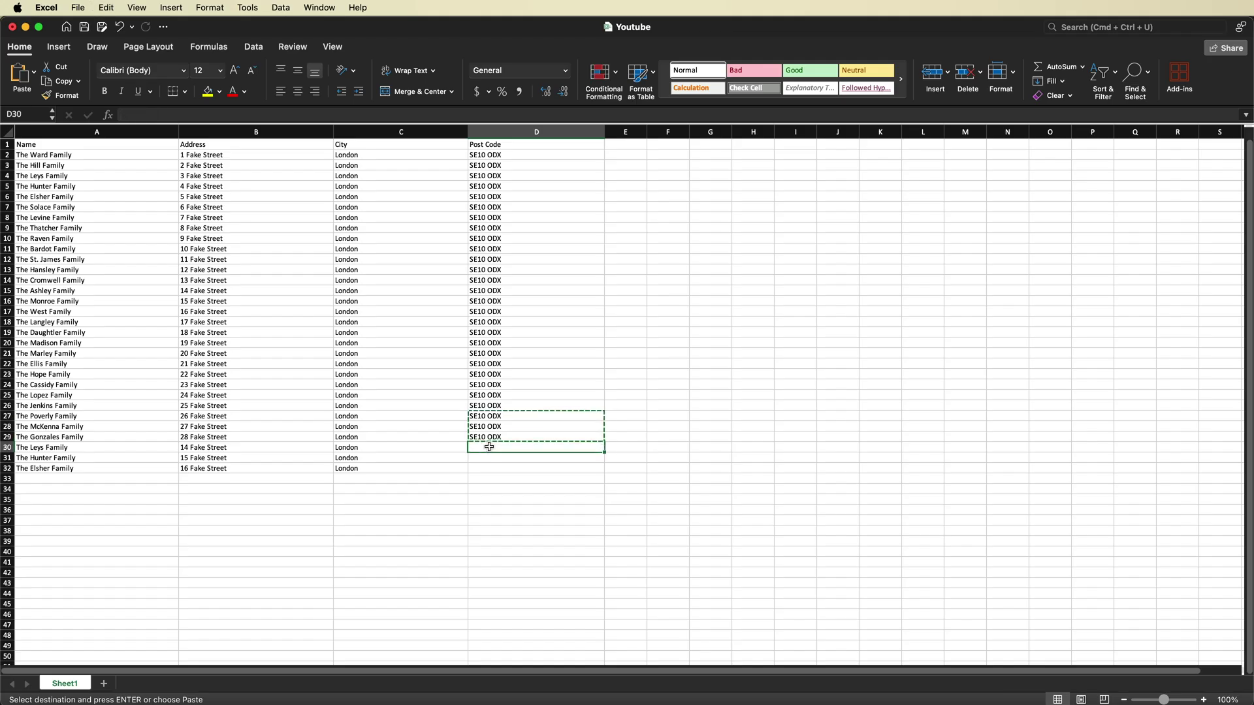
key(super+v)
click(448, 480)
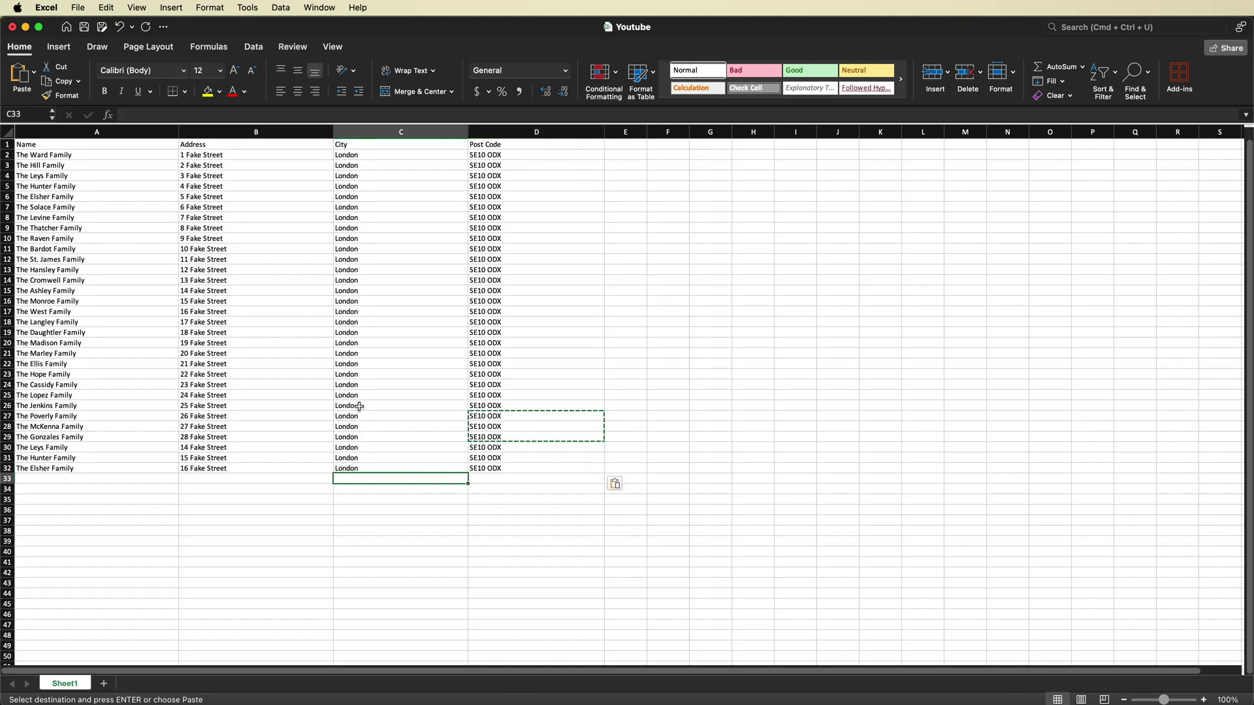
click(78, 7)
click(120, 109)
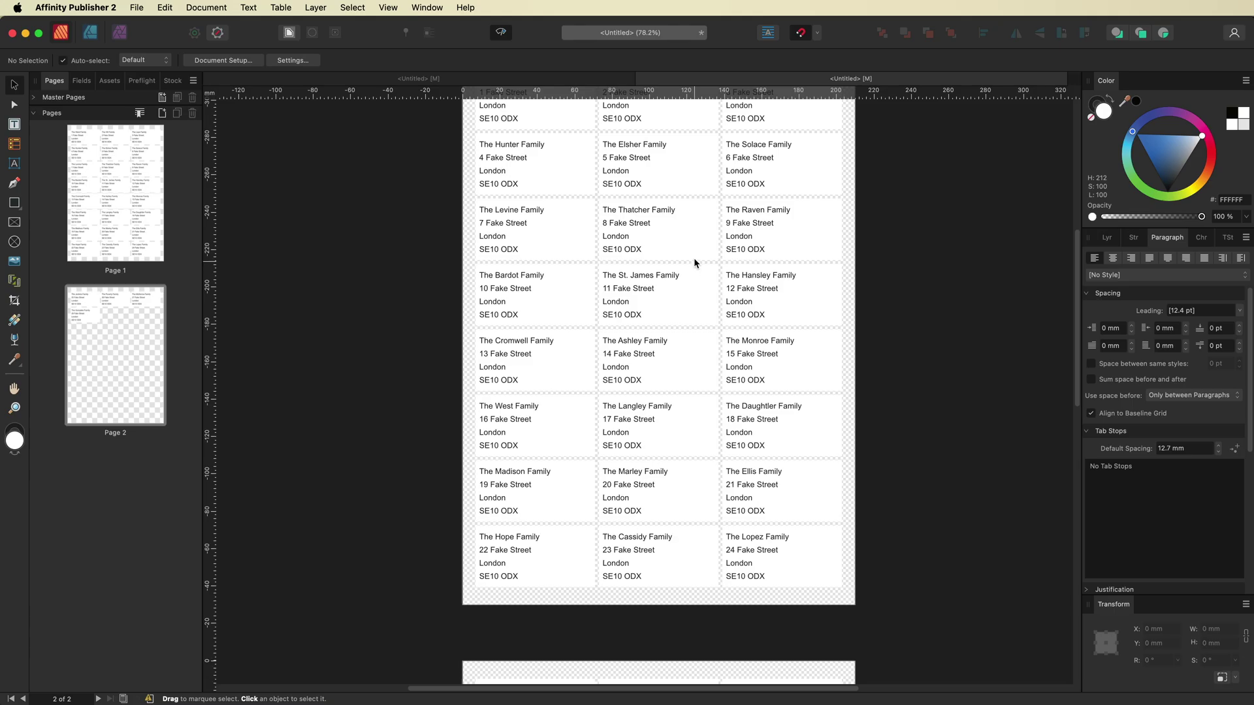
- In Affinity Publisher, close the generated two-page label document without saving it and return to the label template
scroll(650, 120, up, 5)
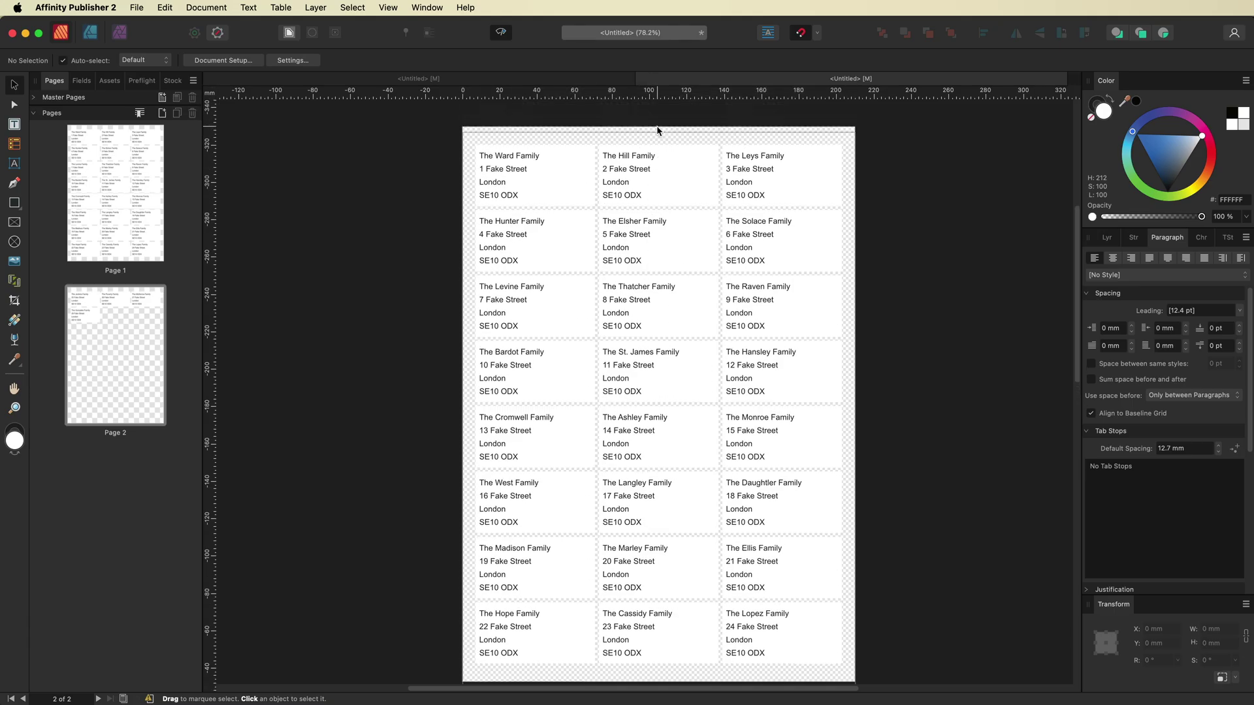
scroll(672, 302, down, 1)
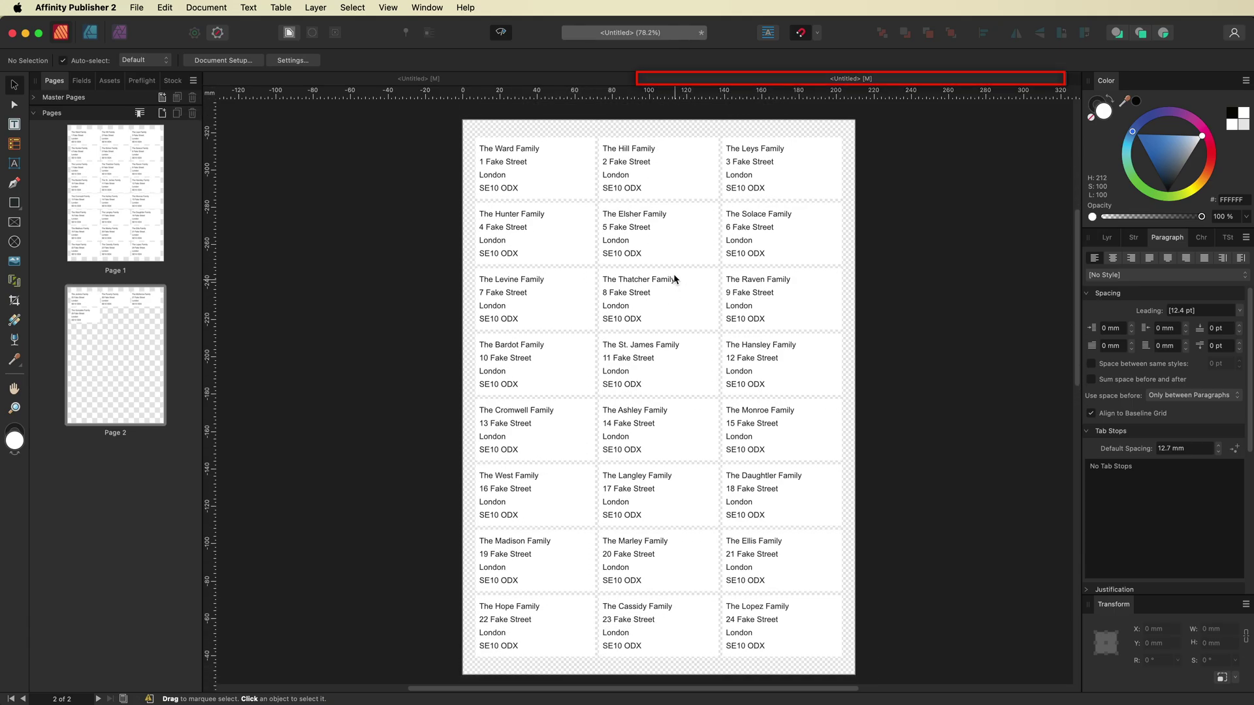
click(643, 80)
click(821, 326)
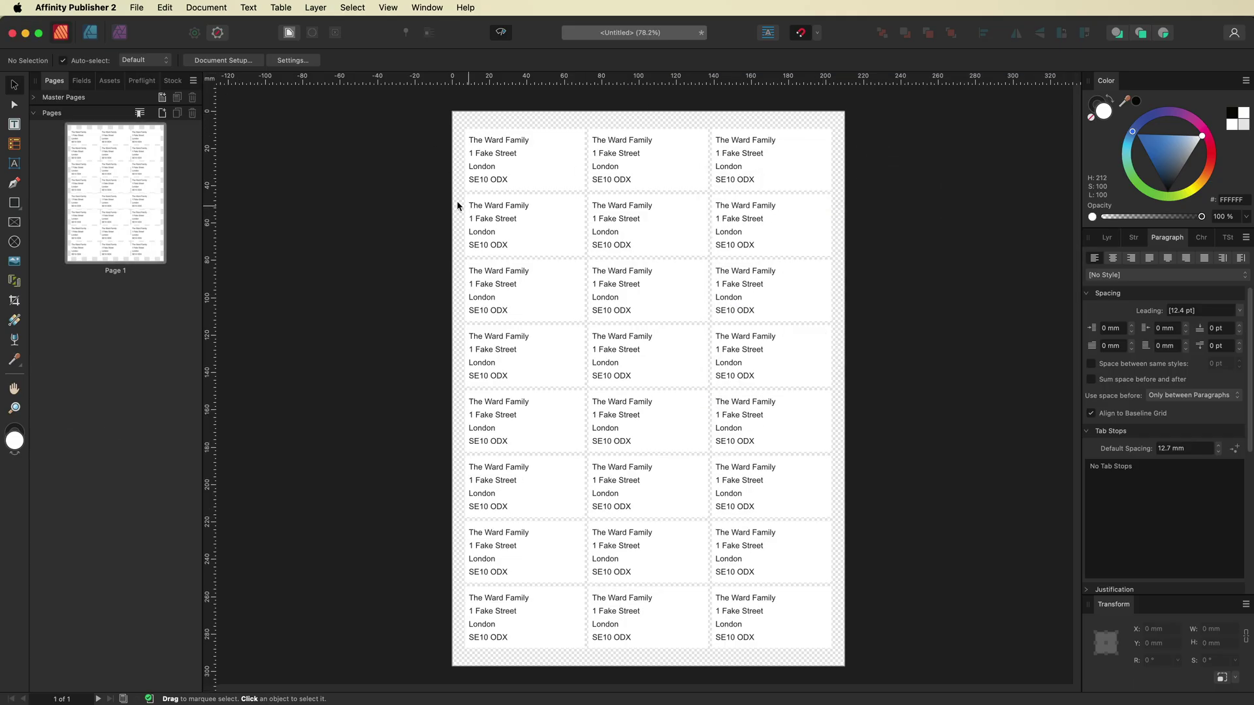
- Update the Youtube.xlsx source in the Data Merge Manager to load the added address records
click(428, 7)
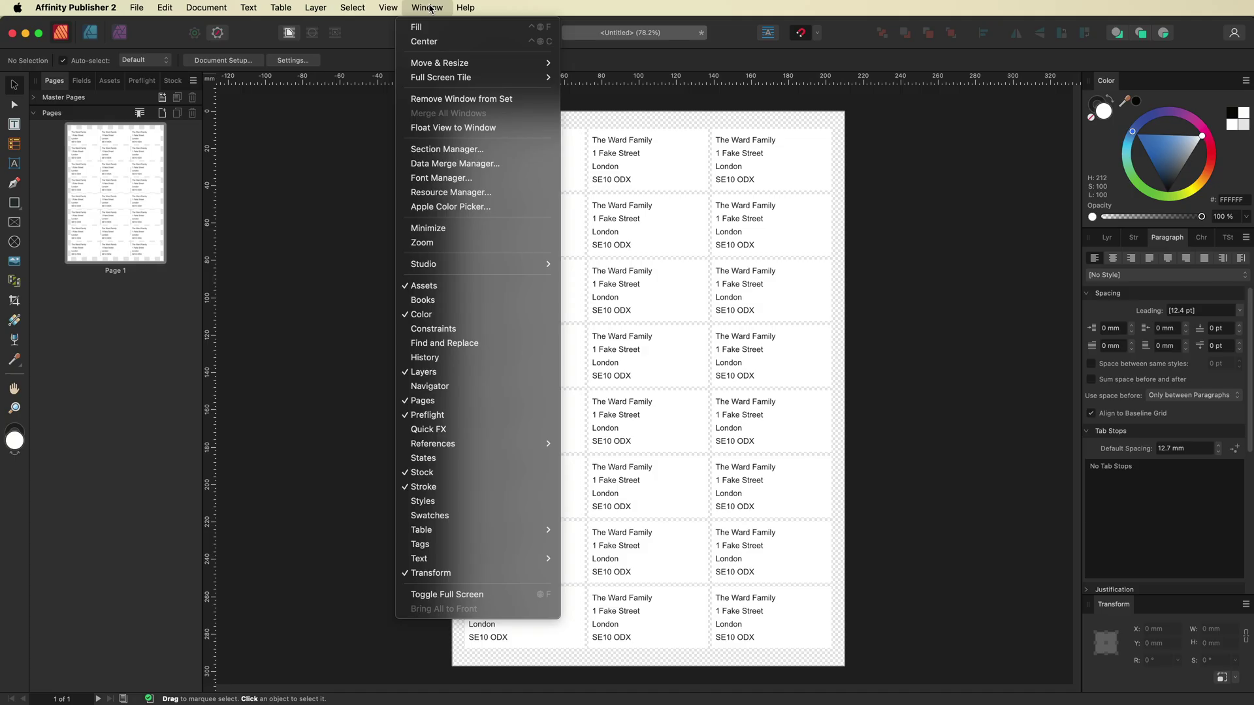
click(437, 164)
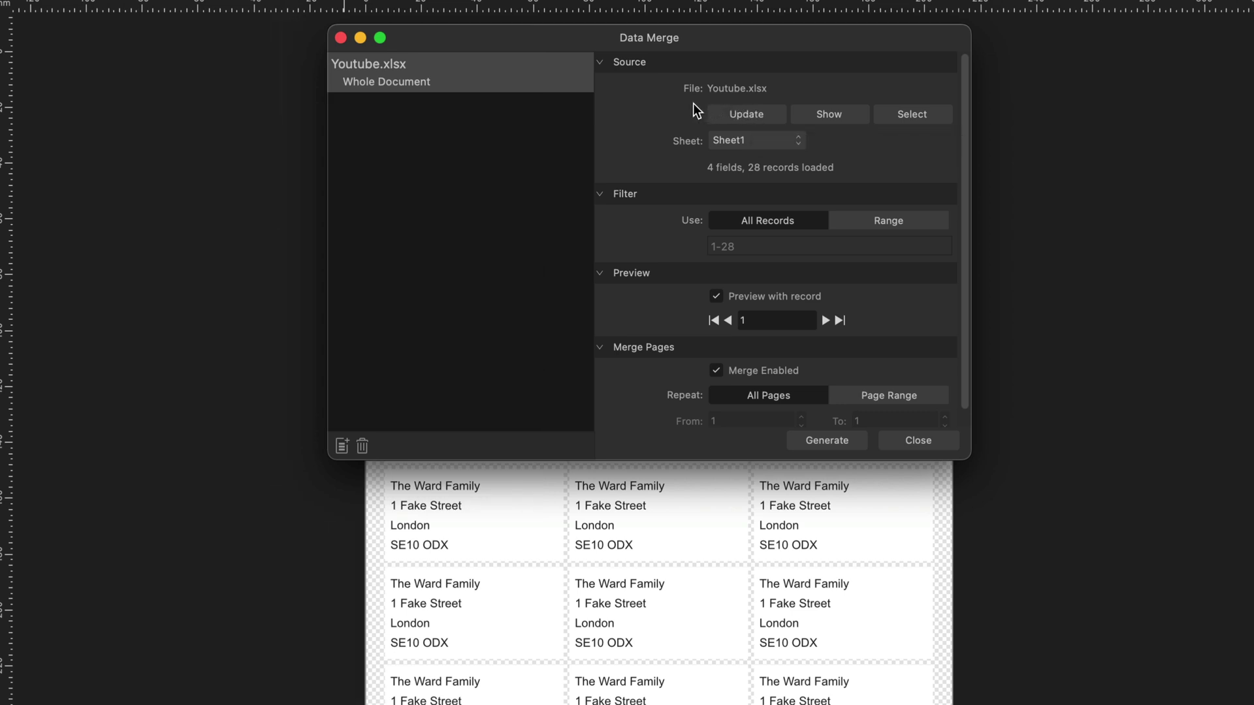
click(754, 115)
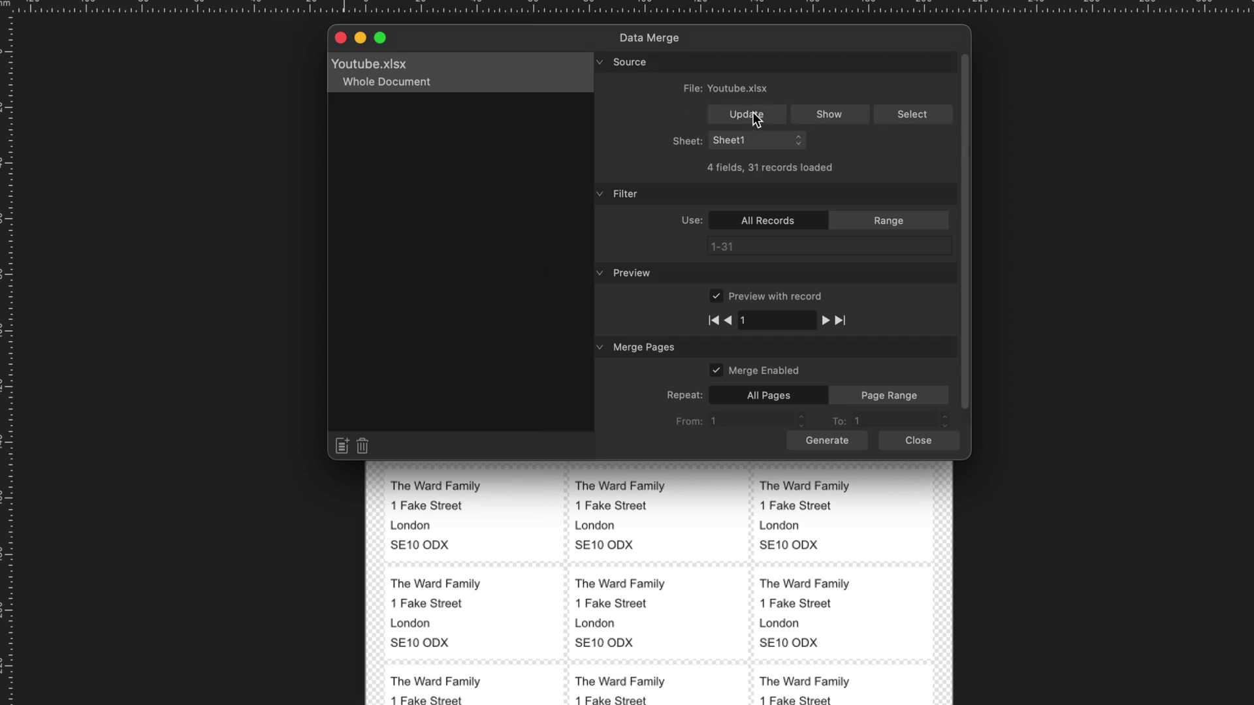
- Generate a new label document from all records, close the Data Merge Manager and check the labels on both pages
click(833, 439)
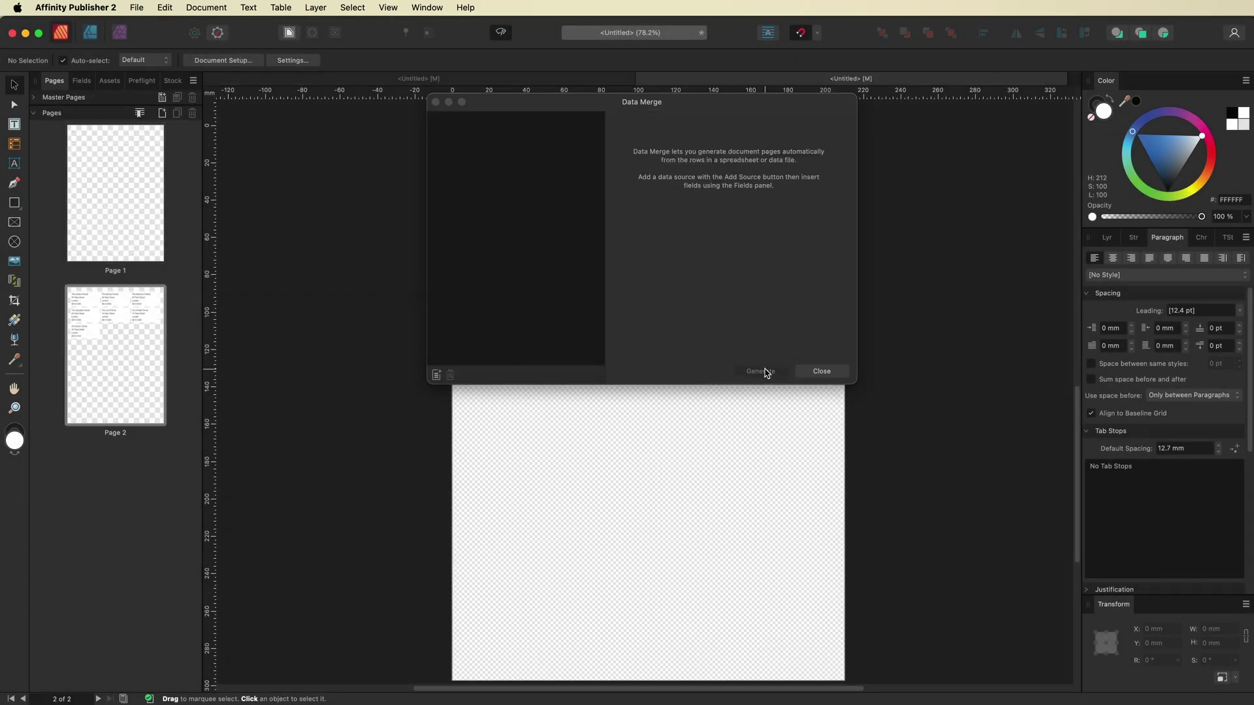
click(821, 372)
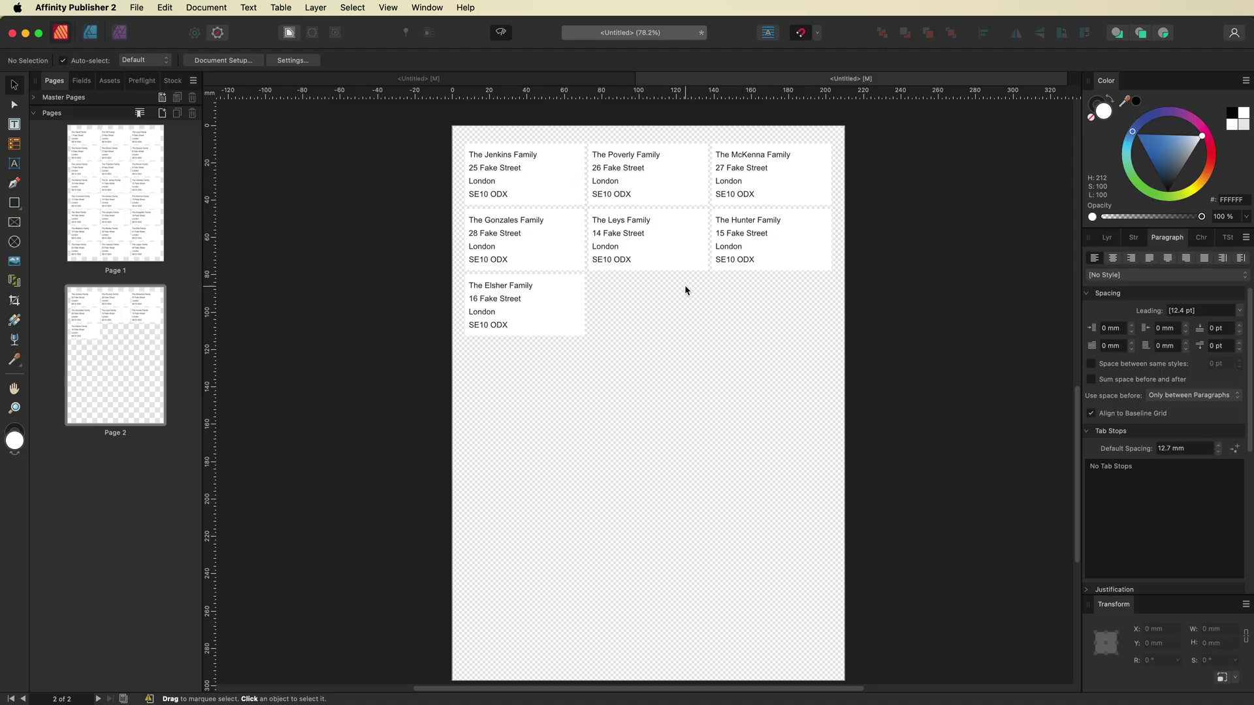
scroll(685, 290, up, 10)
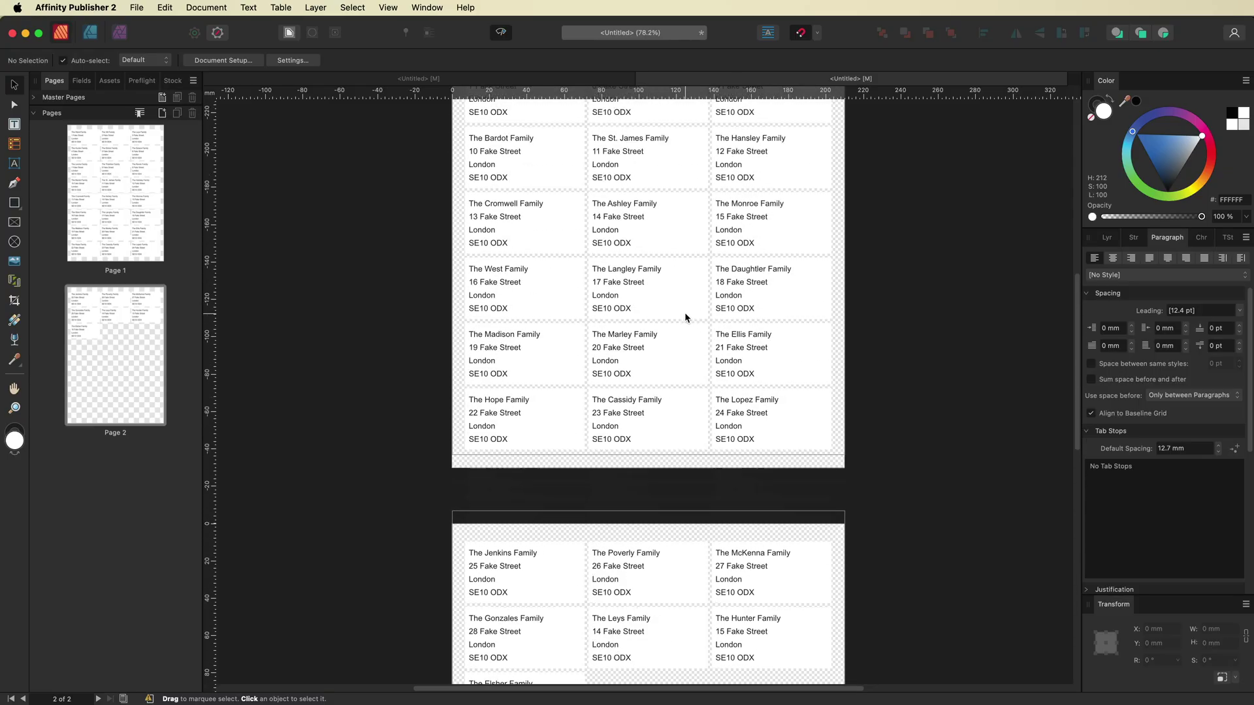
scroll(686, 313, down, 5)
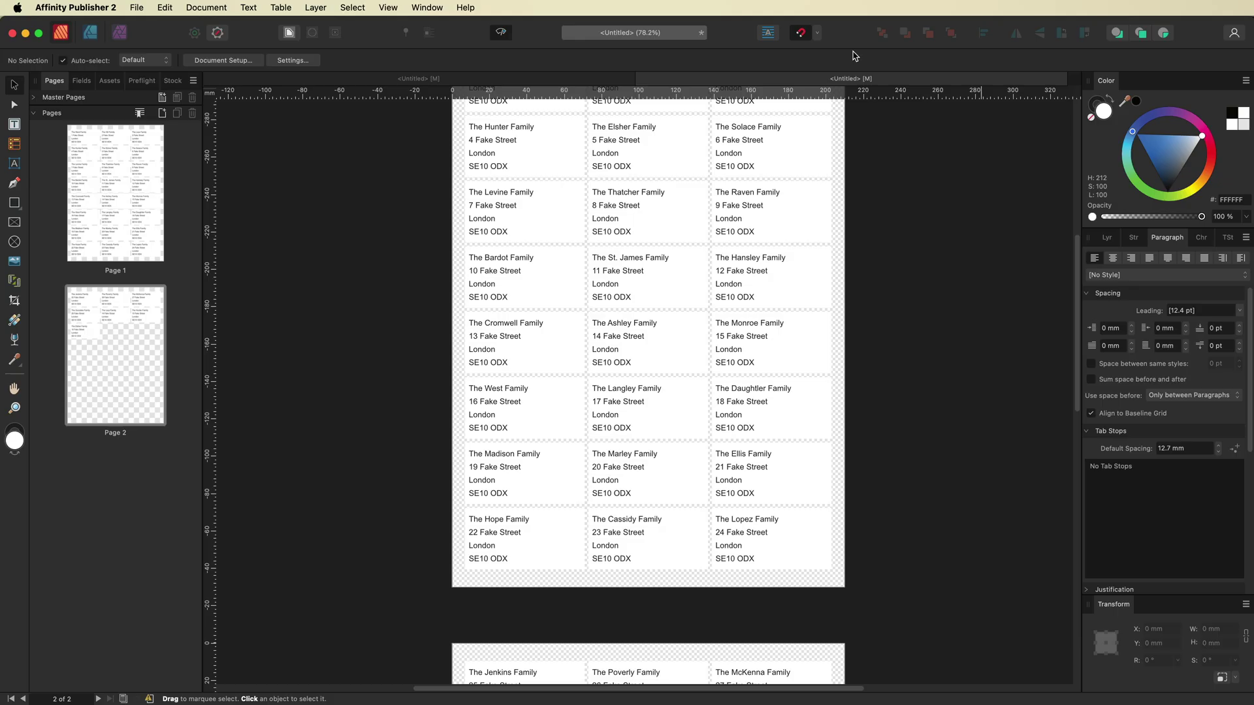